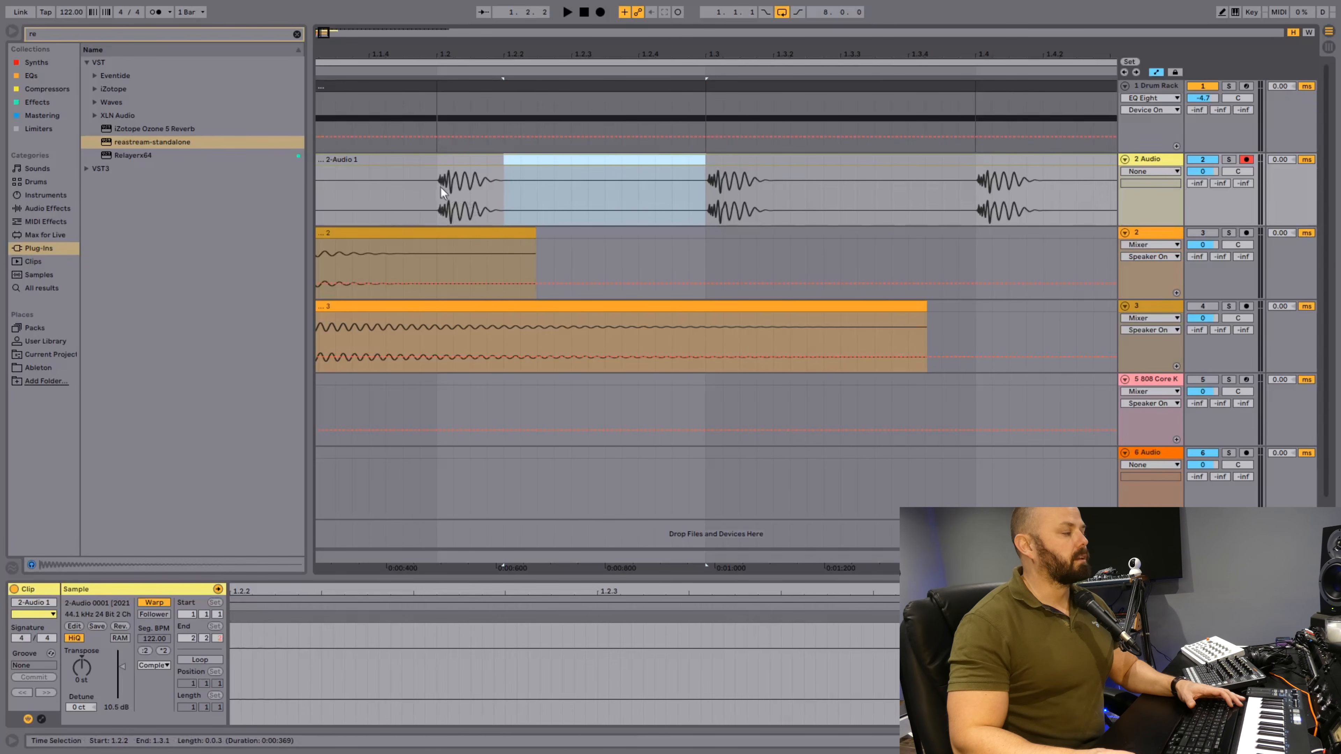
# Select the 2-Audio 1 clip from 1.2 to 1.3, then solo the Drum Rack track and listen to its playback.
pyautogui.moveTo(438, 185); pyautogui.dragTo(701, 163)
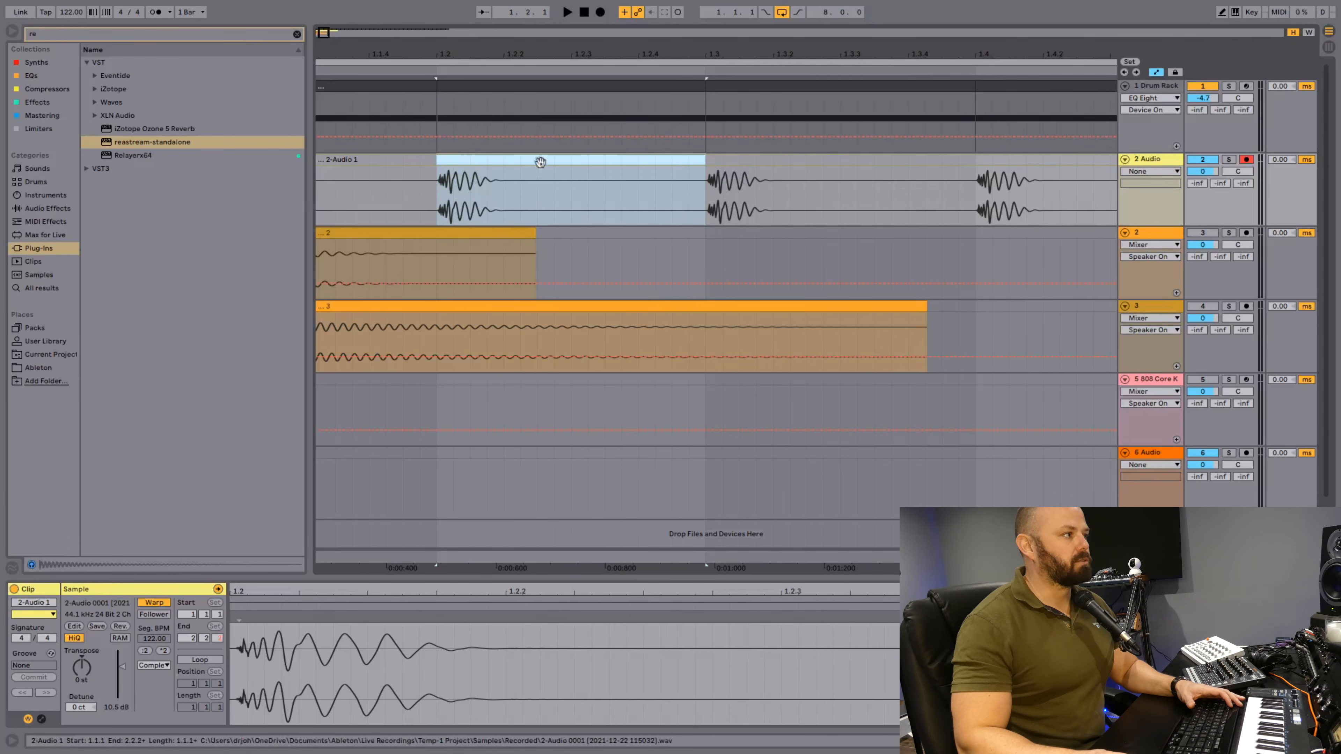
pyautogui.click(1227, 88)
pyautogui.press('space')
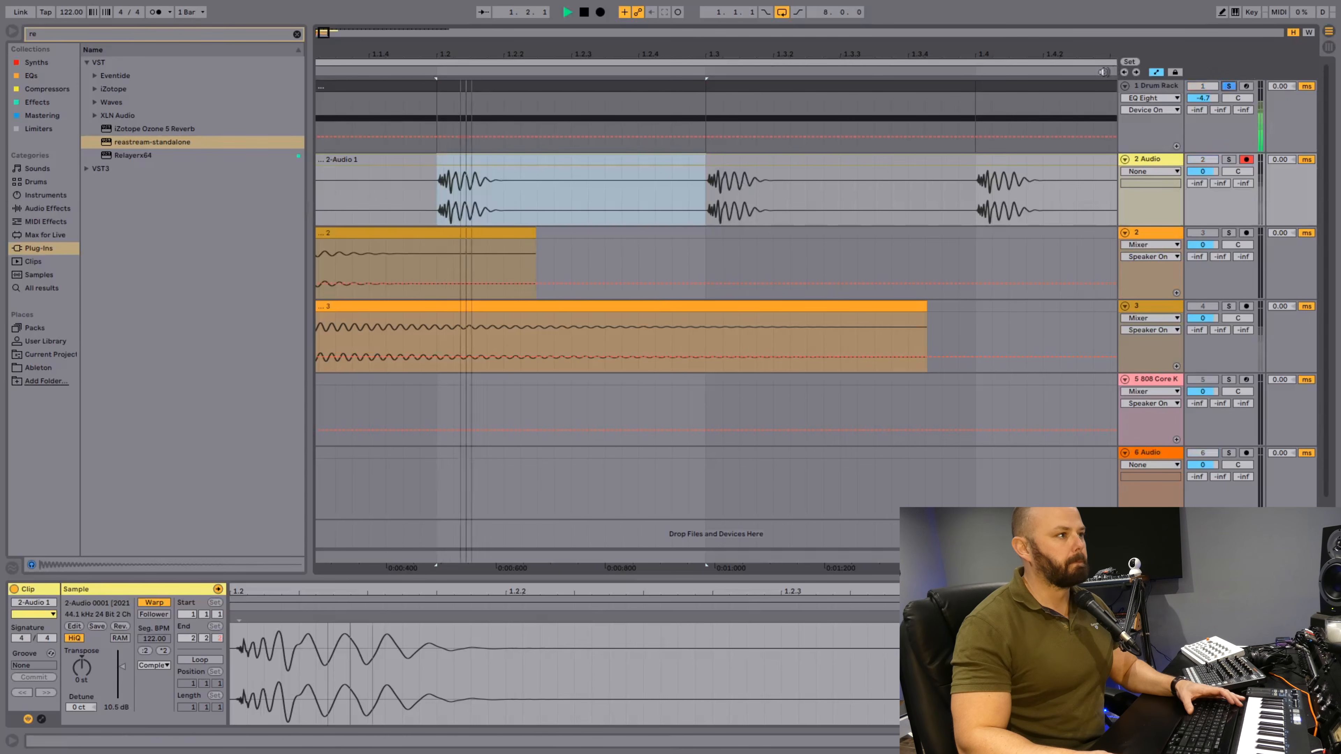
pyautogui.moveTo(1077, 53); pyautogui.dragTo(1123, 24)
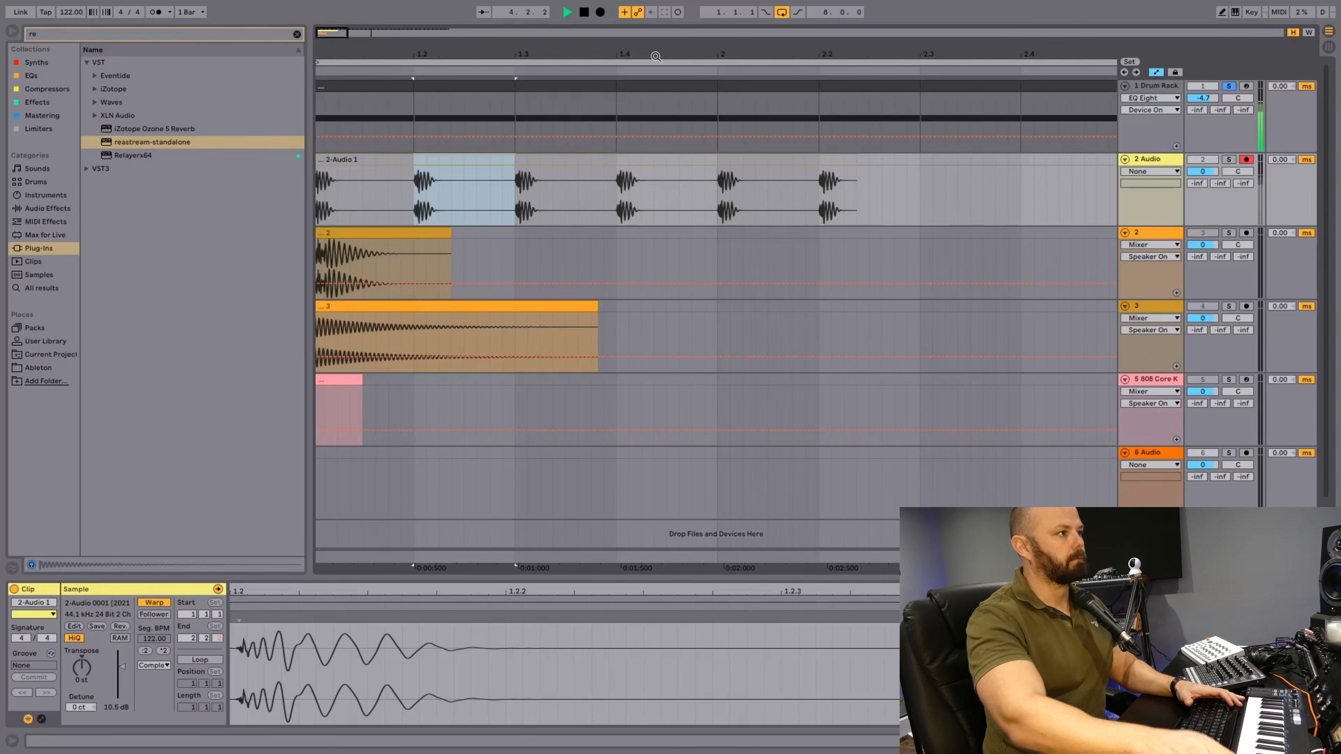
pyautogui.press('space')
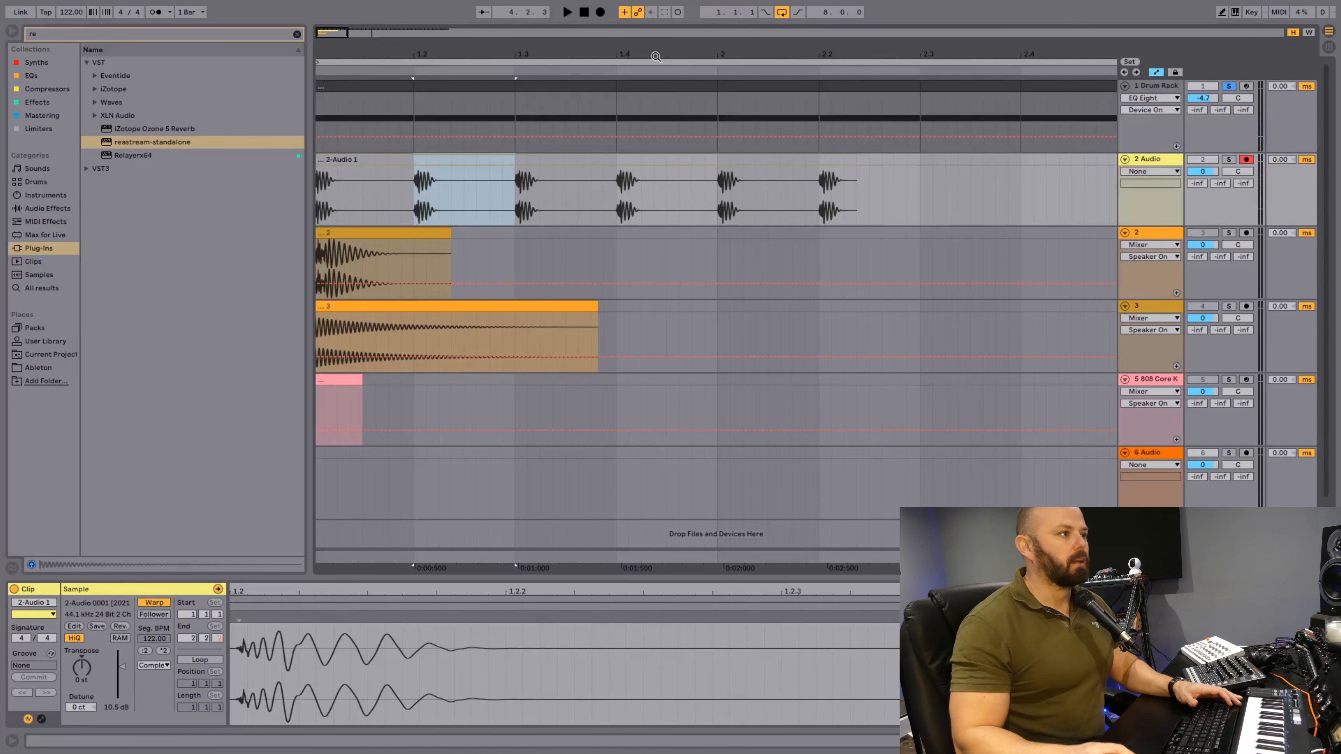
# Select the single kick at 1.4 in the 2-Audio 1 clip, then fold the Drum Rack and 2 Audio tracks and unsolo Drum Rack.
pyautogui.moveTo(617, 183); pyautogui.dragTo(639, 164)
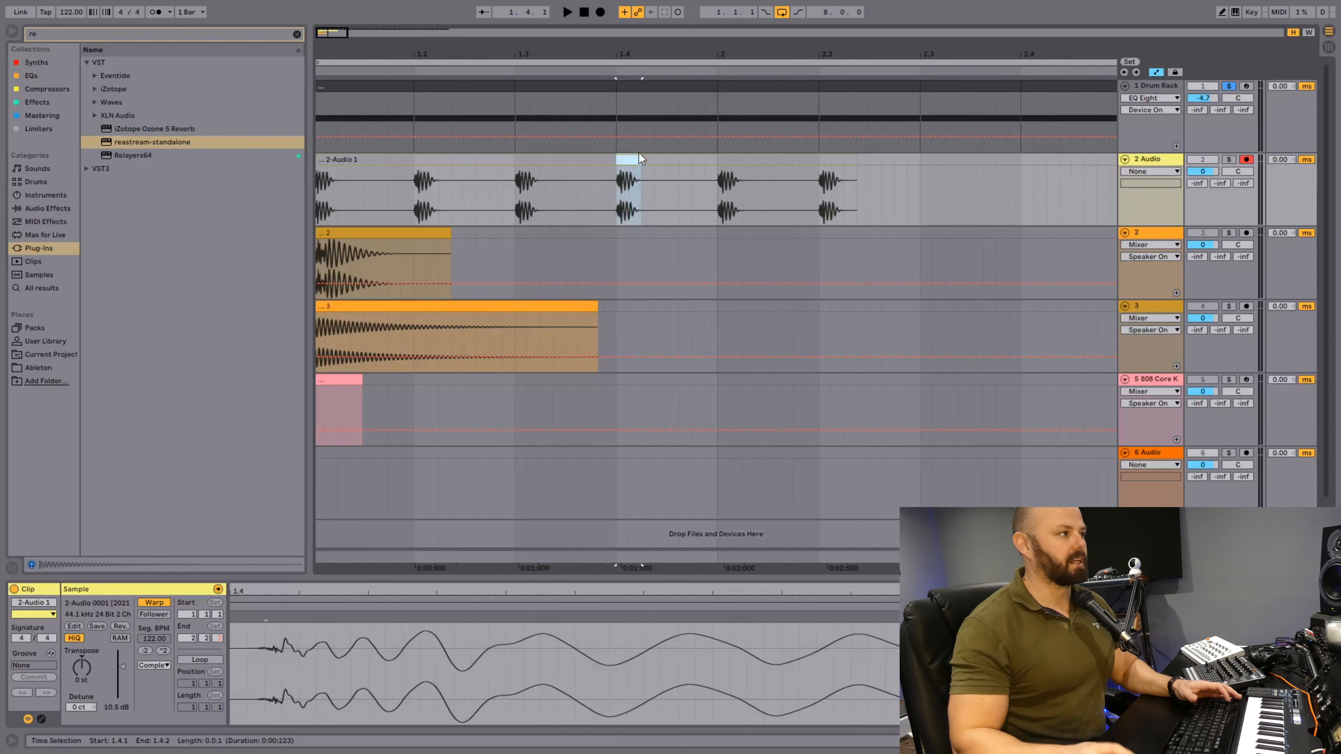
pyautogui.moveTo(373, 56); pyautogui.dragTo(397, 80)
pyautogui.click(1124, 85)
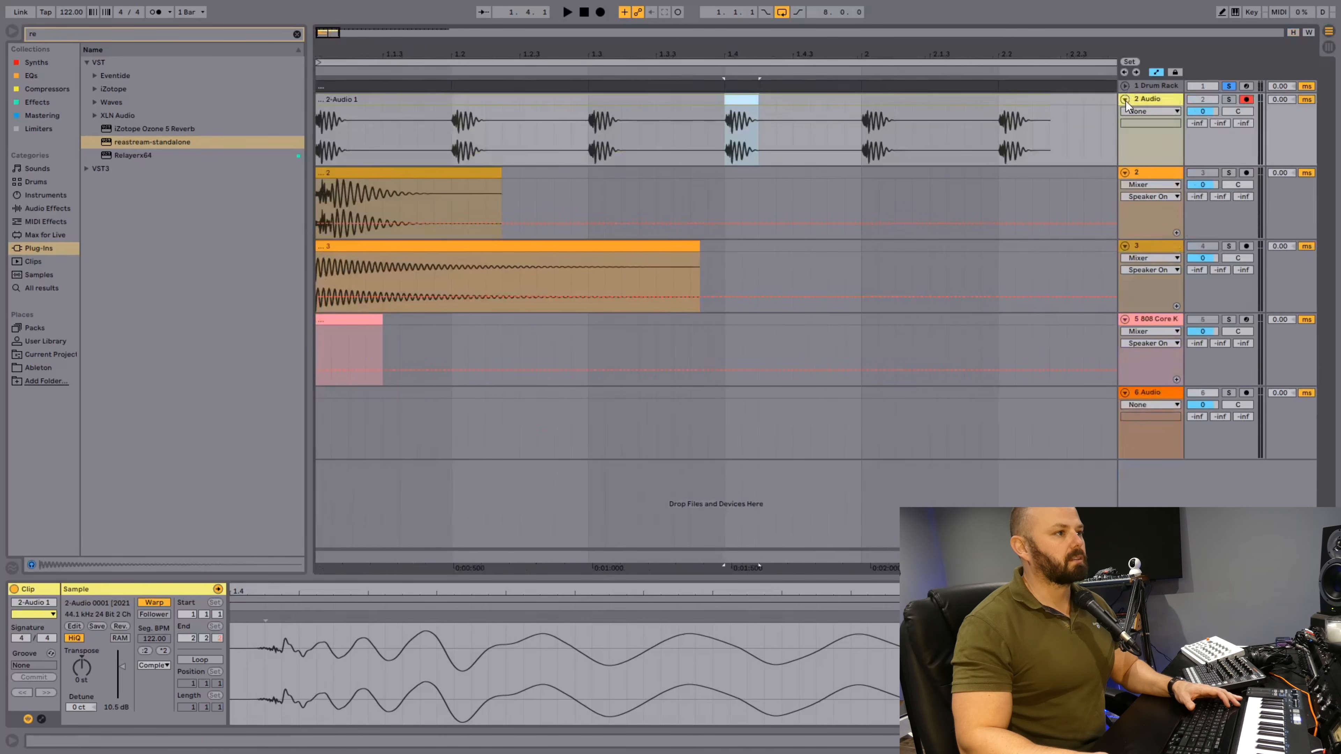
pyautogui.click(1126, 99)
pyautogui.click(1229, 86)
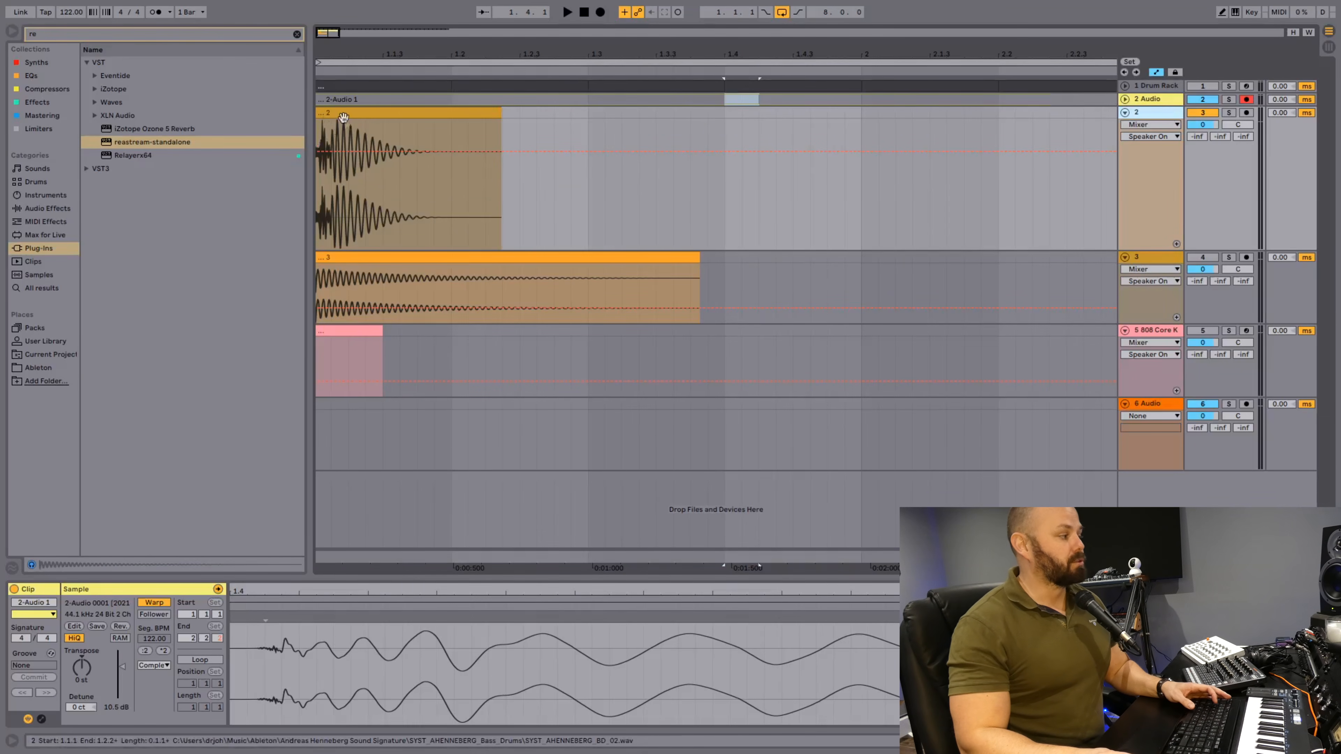
# Unfold the 2 Audio track for comparison and solo track 2 with its kick clip selected.
pyautogui.moveTo(352, 56); pyautogui.dragTo(364, 79)
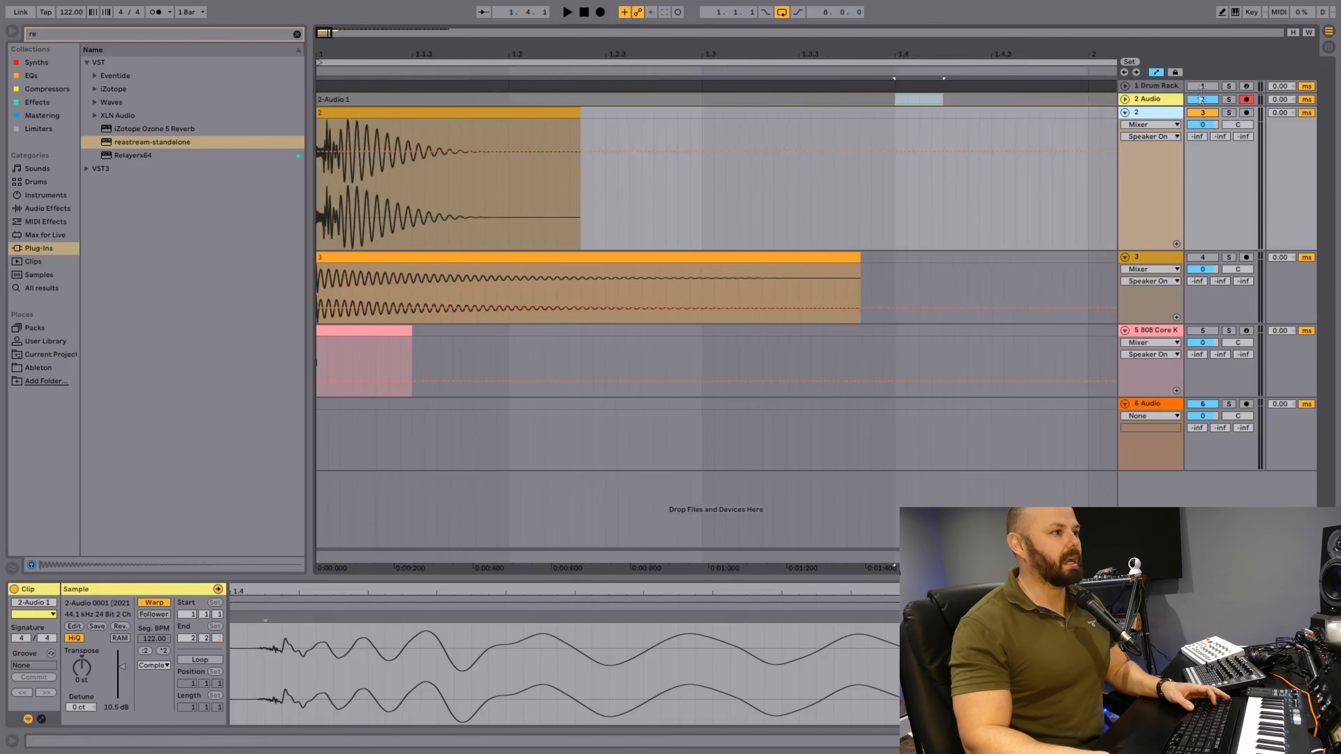
pyautogui.click(1126, 100)
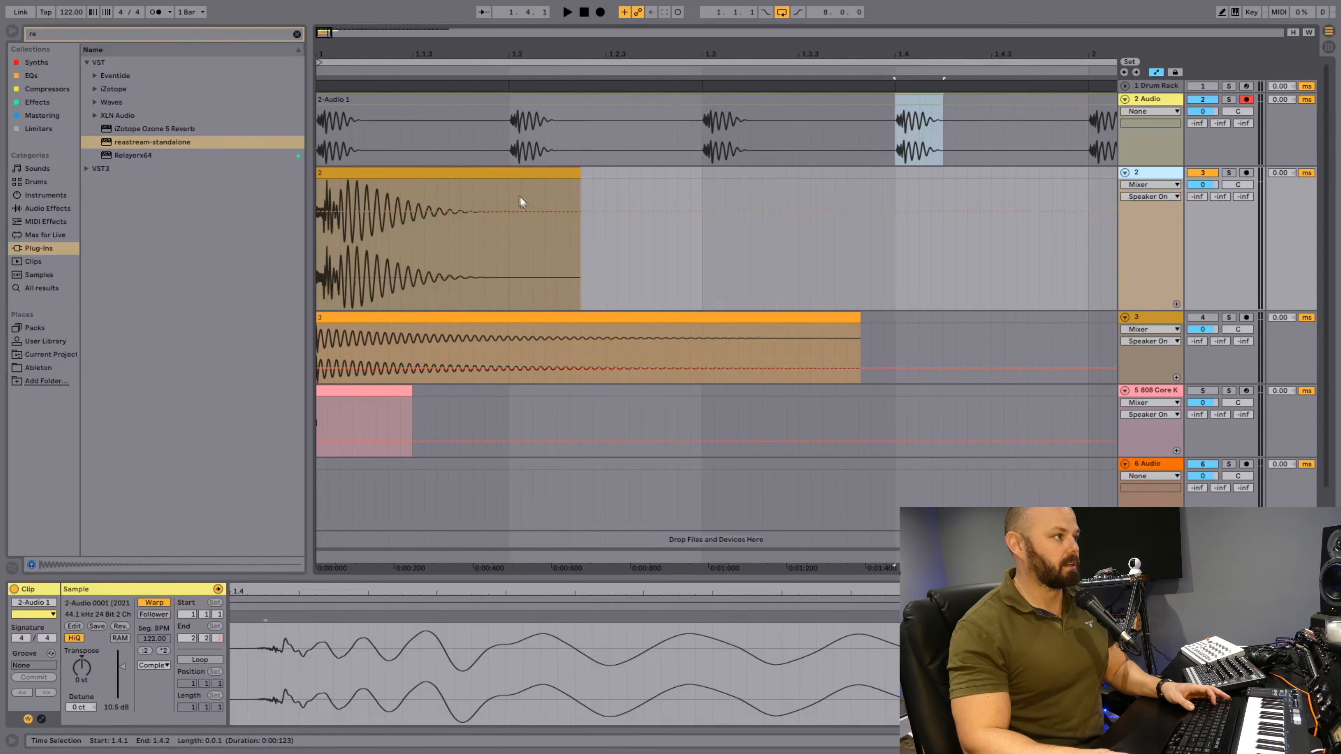
pyautogui.moveTo(580, 173)
pyautogui.mouseDown()
pyautogui.moveTo(505, 168)
pyautogui.moveTo(588, 182)
pyautogui.mouseUp()
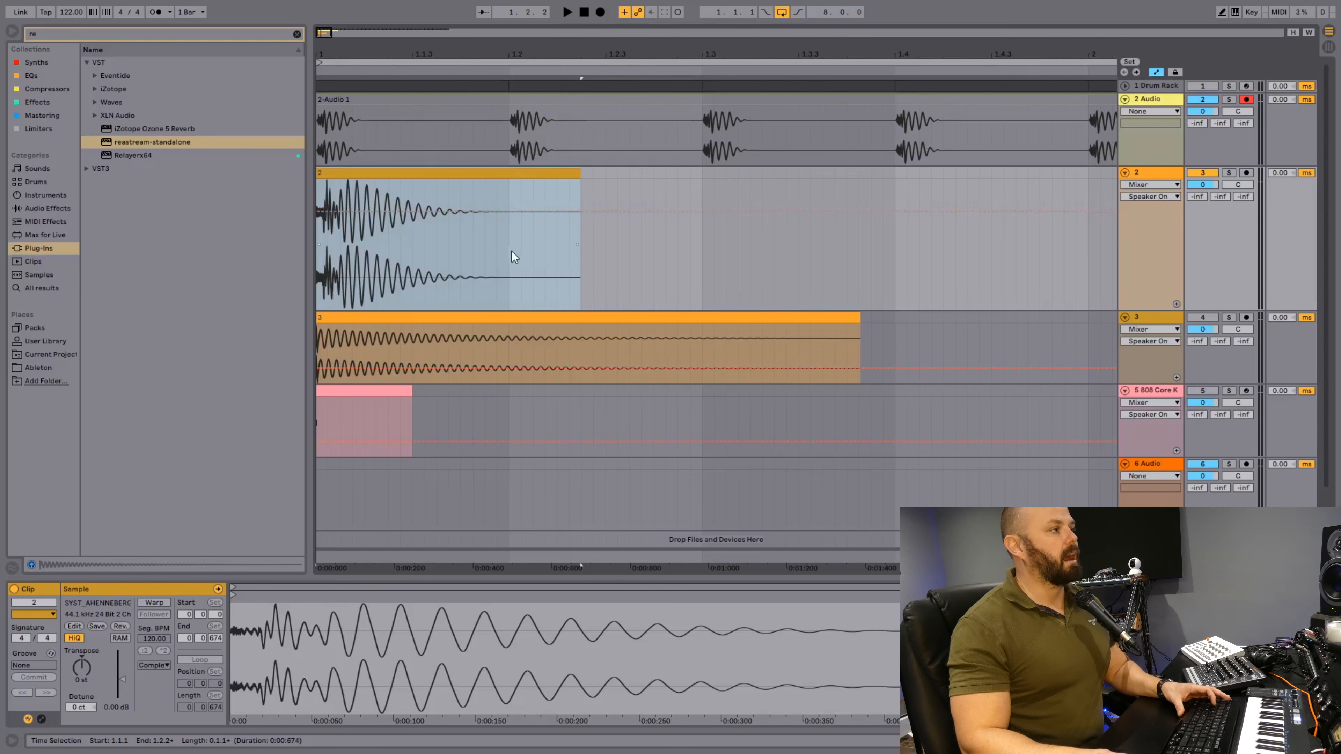
pyautogui.click(1228, 173)
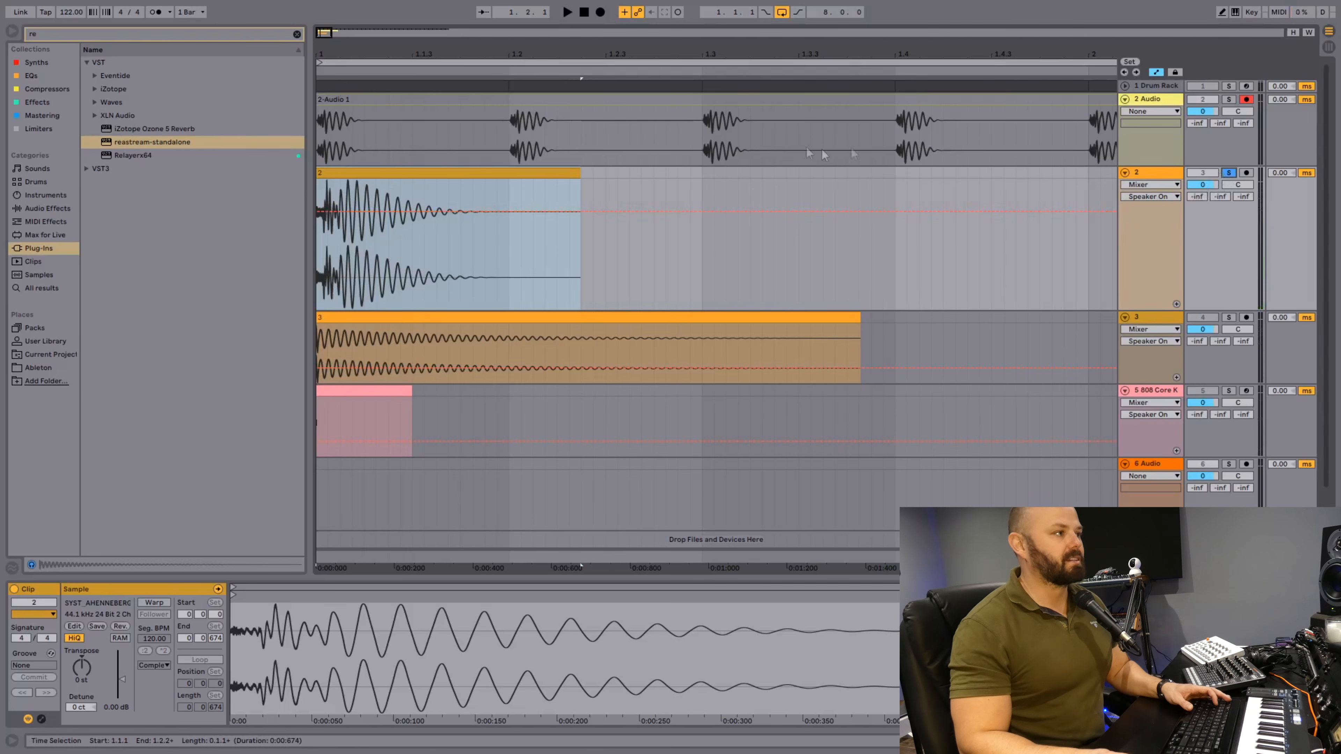
# Shorten the kick clip on track 2 to end at 1.1.3, add a long fade-out and audition it.
pyautogui.moveTo(580, 172); pyautogui.dragTo(412, 167)
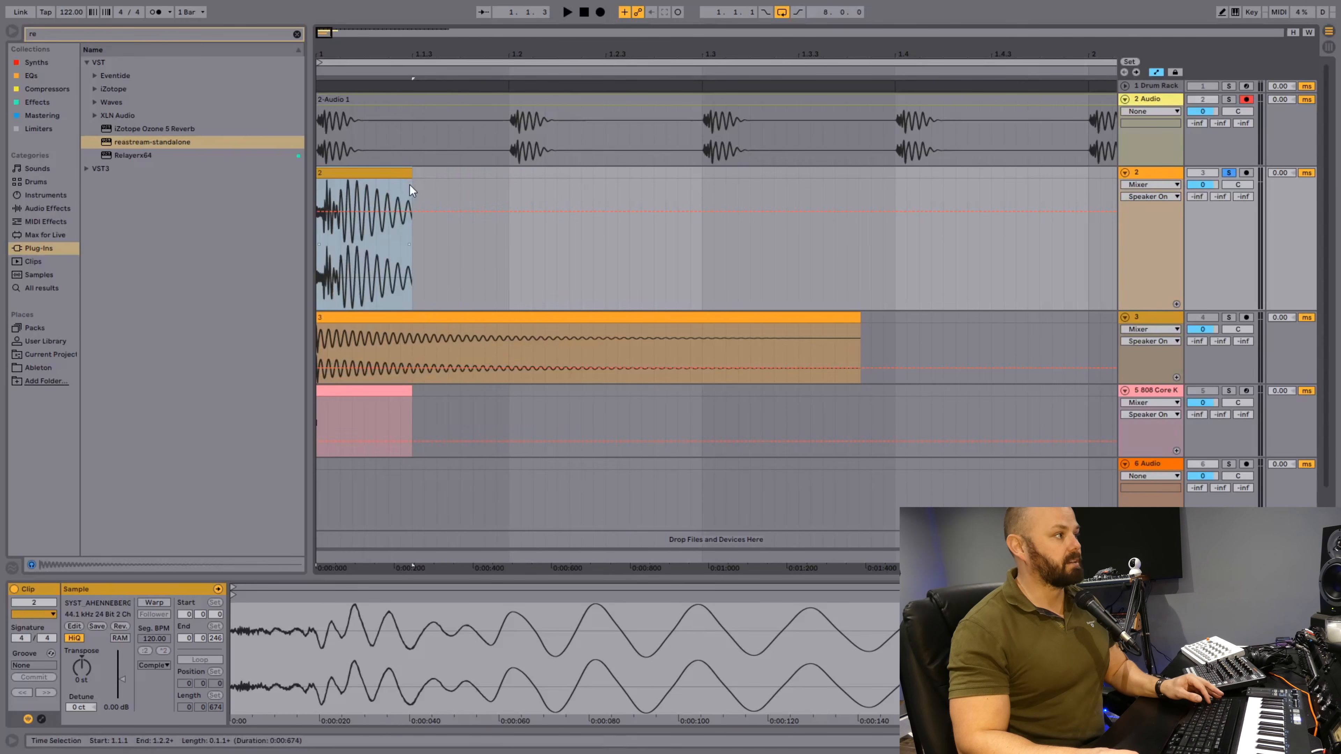
pyautogui.press('a')
pyautogui.moveTo(411, 182); pyautogui.dragTo(341, 192)
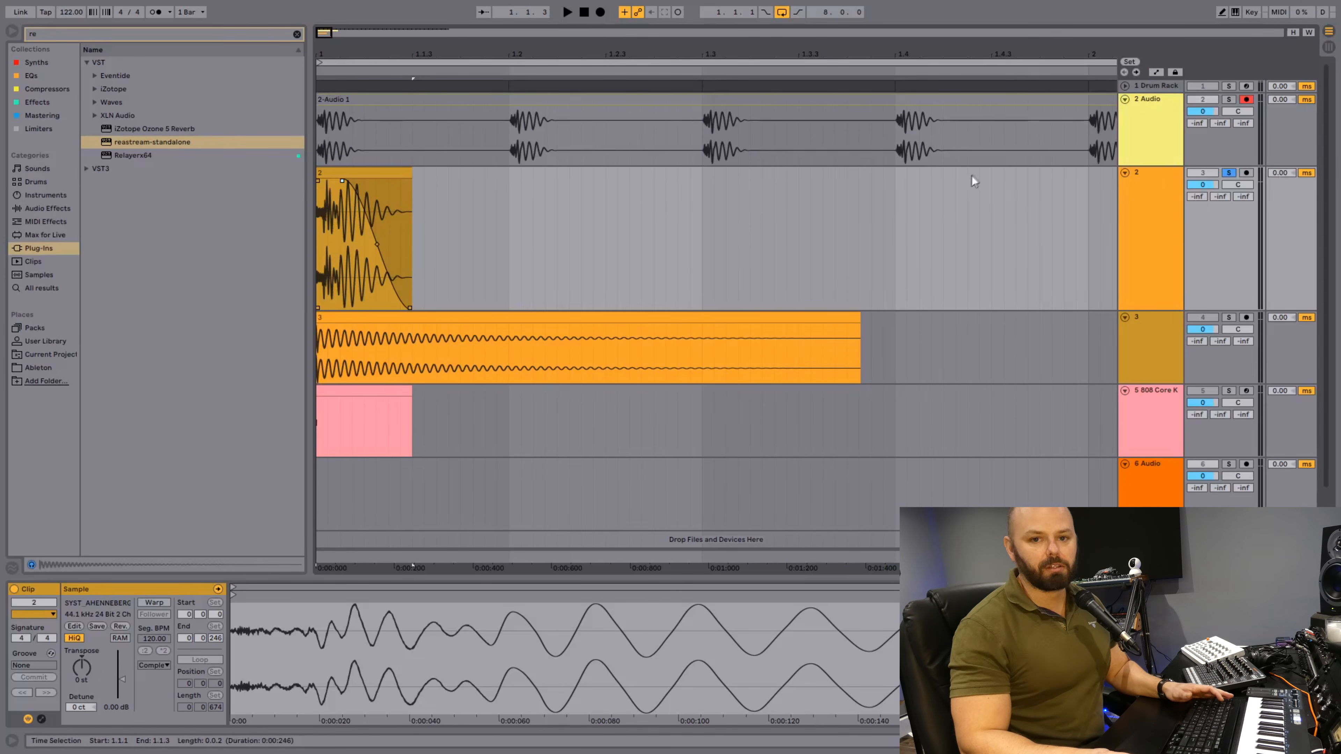
pyautogui.press('space')
pyautogui.press('space')
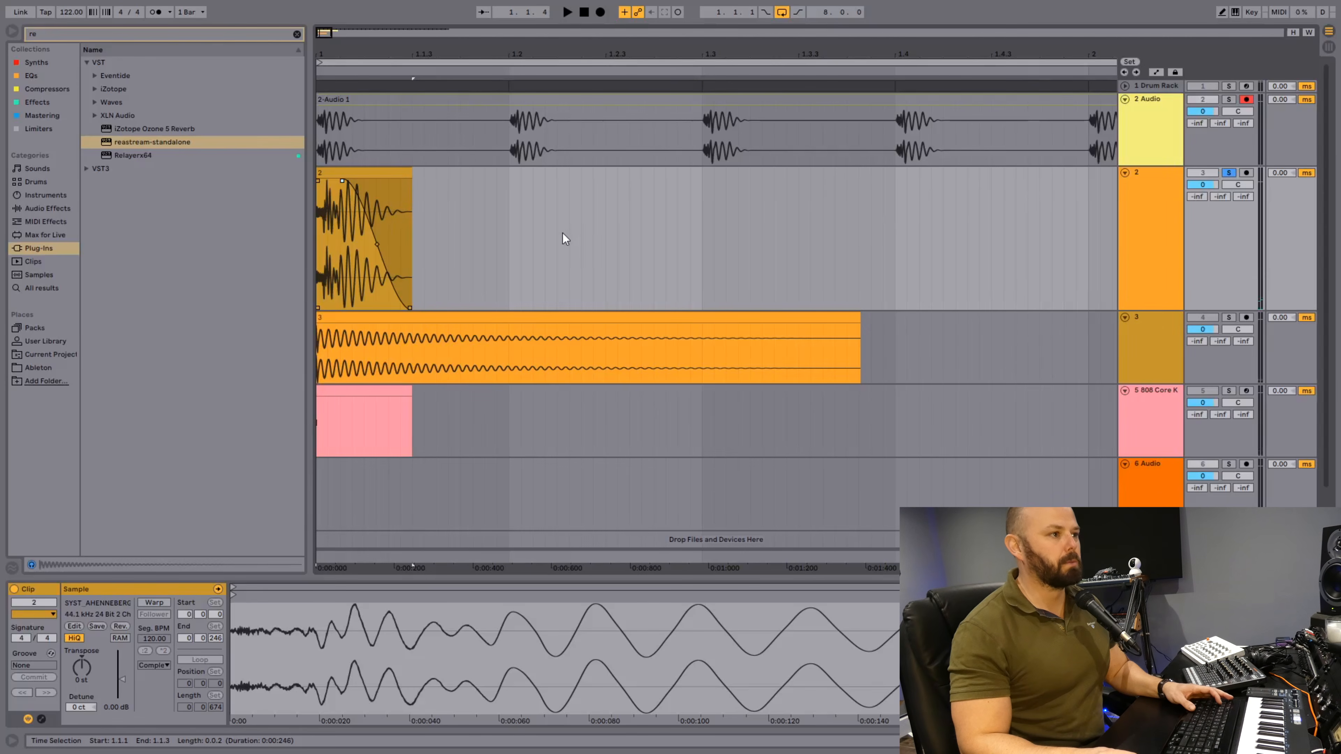
# Play the soloed kick and examine its spectrum in the Ozone 5 Equalizer on the master.
pyautogui.click(576, 232)
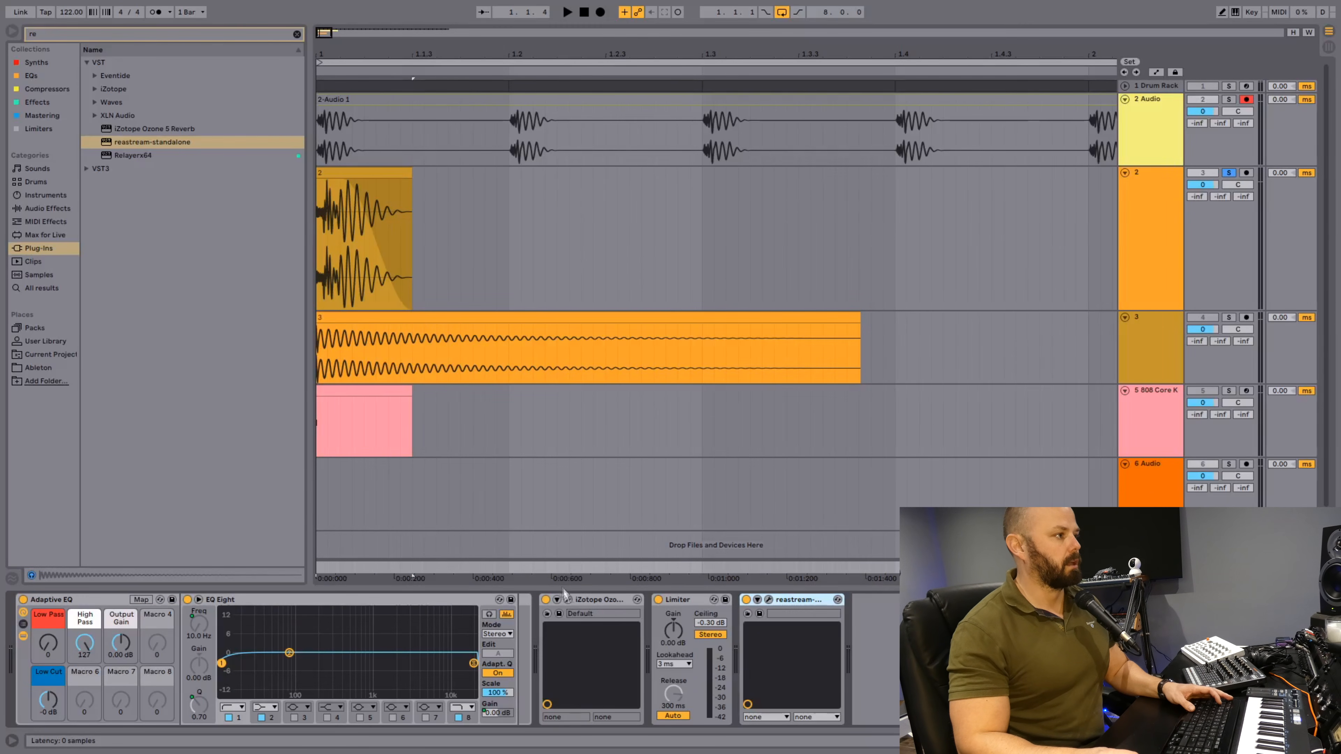
pyautogui.click(568, 601)
pyautogui.press('space')
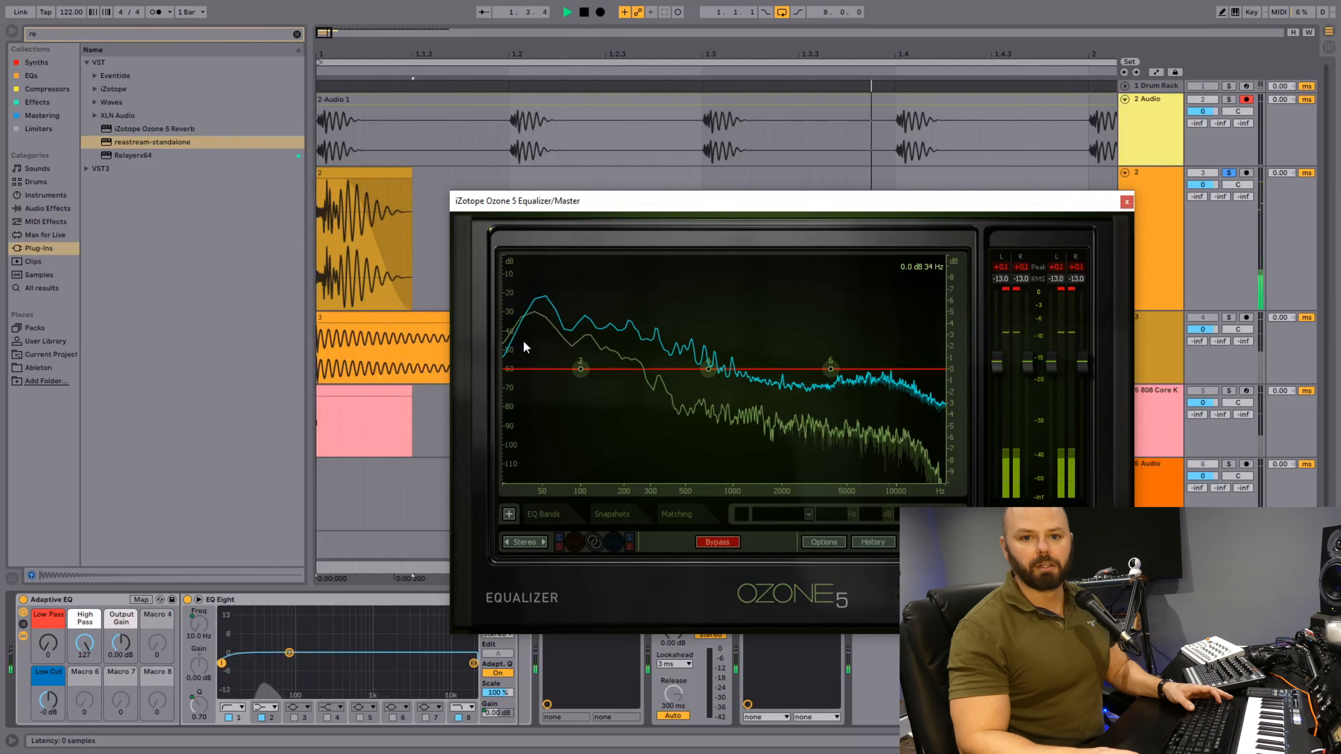
pyautogui.click(1128, 202)
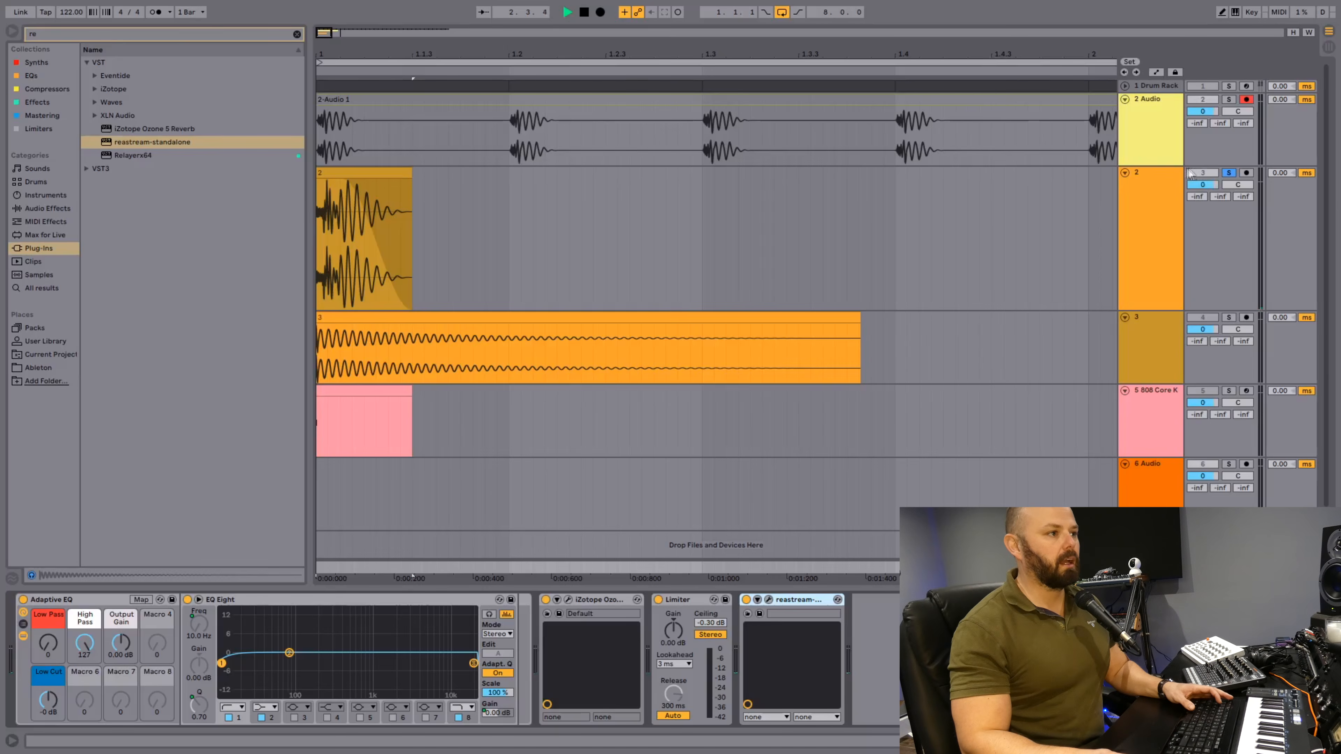
# Fold track 2, then solo and enlarge track 3 to inspect and audition its full-length kick clip.
pyautogui.click(1126, 173)
pyautogui.click(1230, 186)
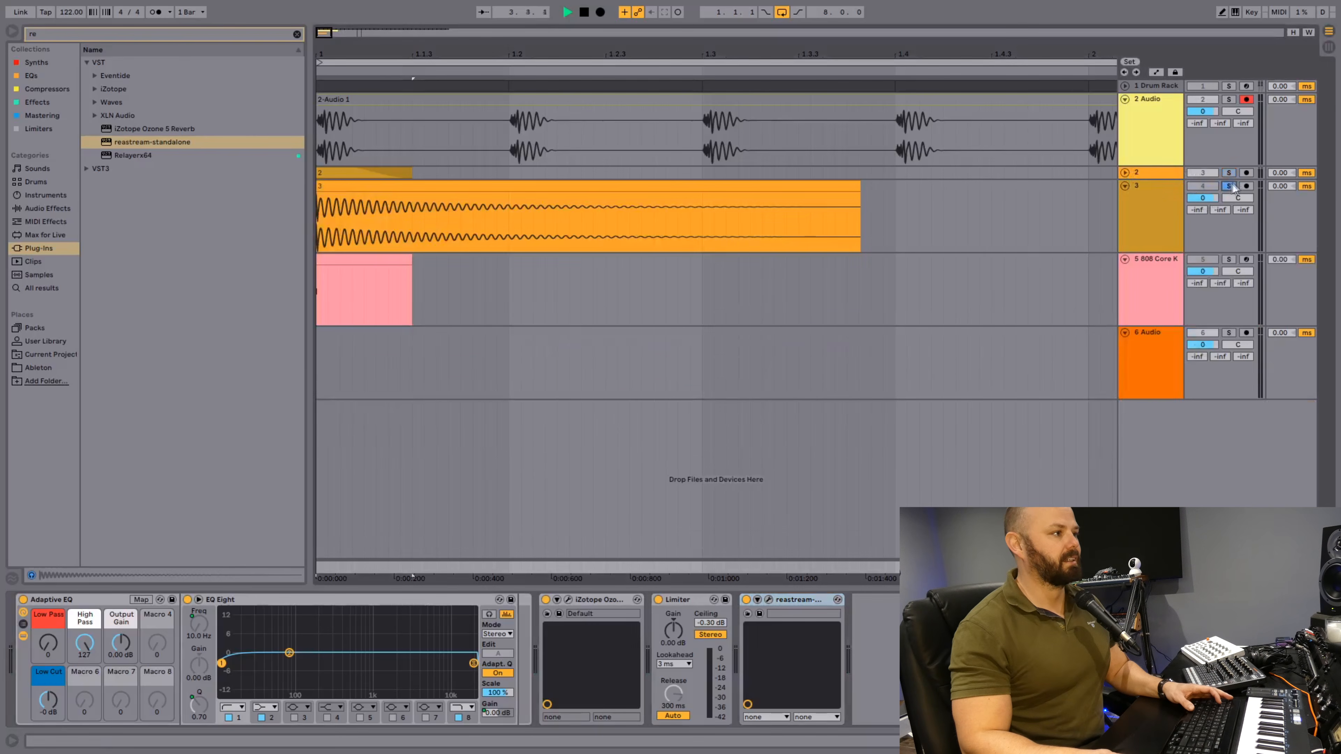
pyautogui.moveTo(1134, 249); pyautogui.dragTo(1134, 418)
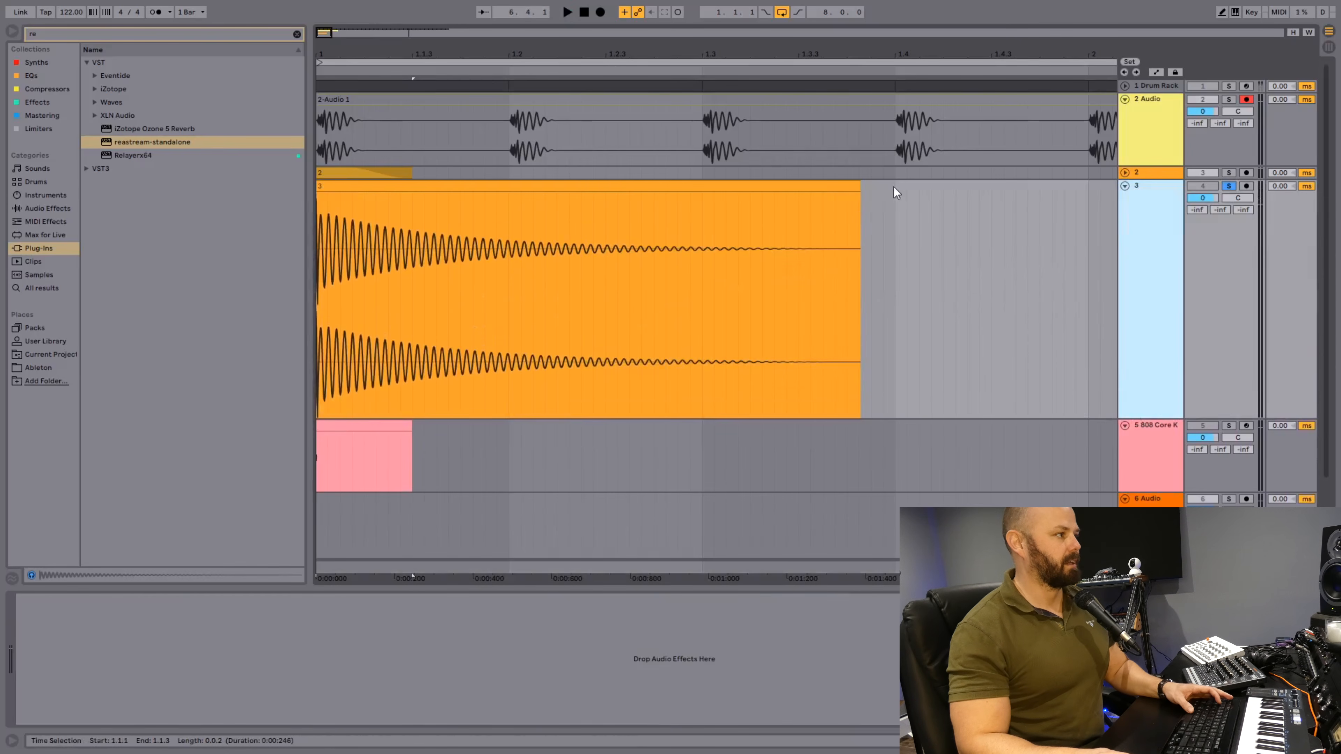
pyautogui.click(855, 184)
pyautogui.press('space')
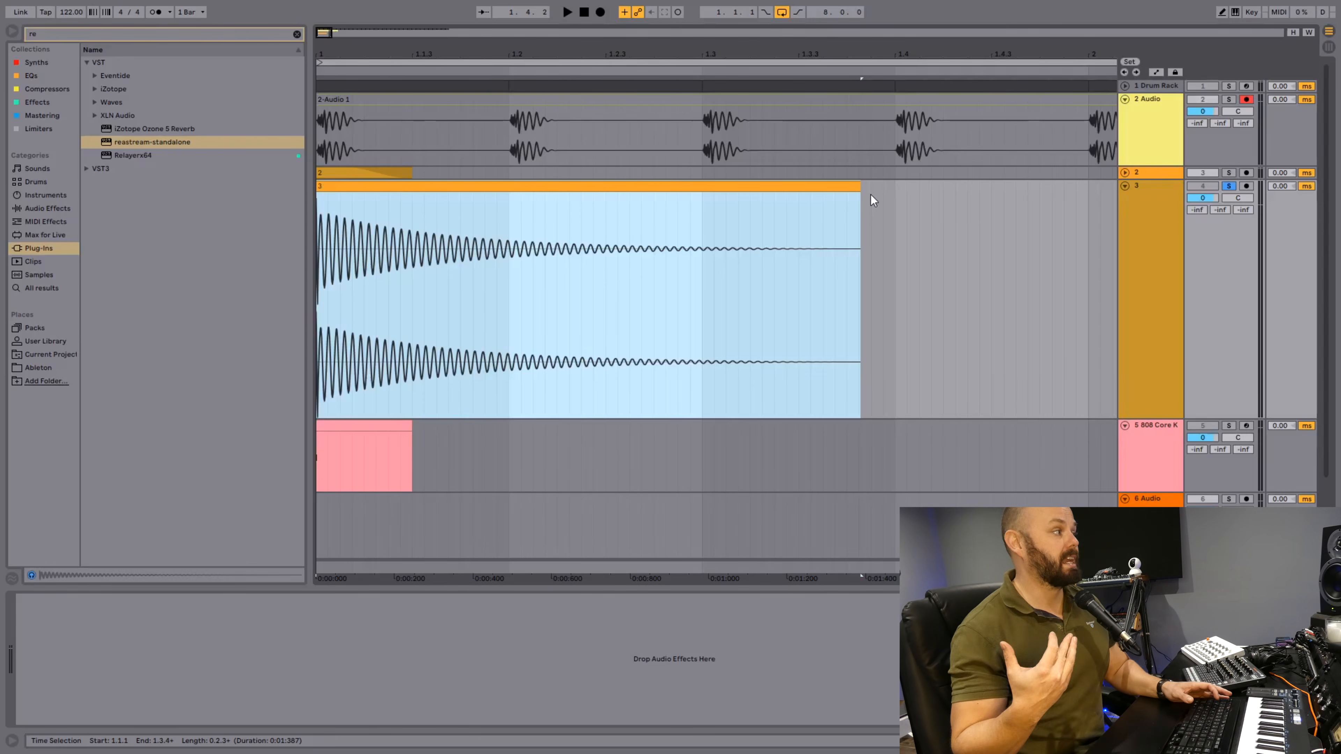
pyautogui.press('space')
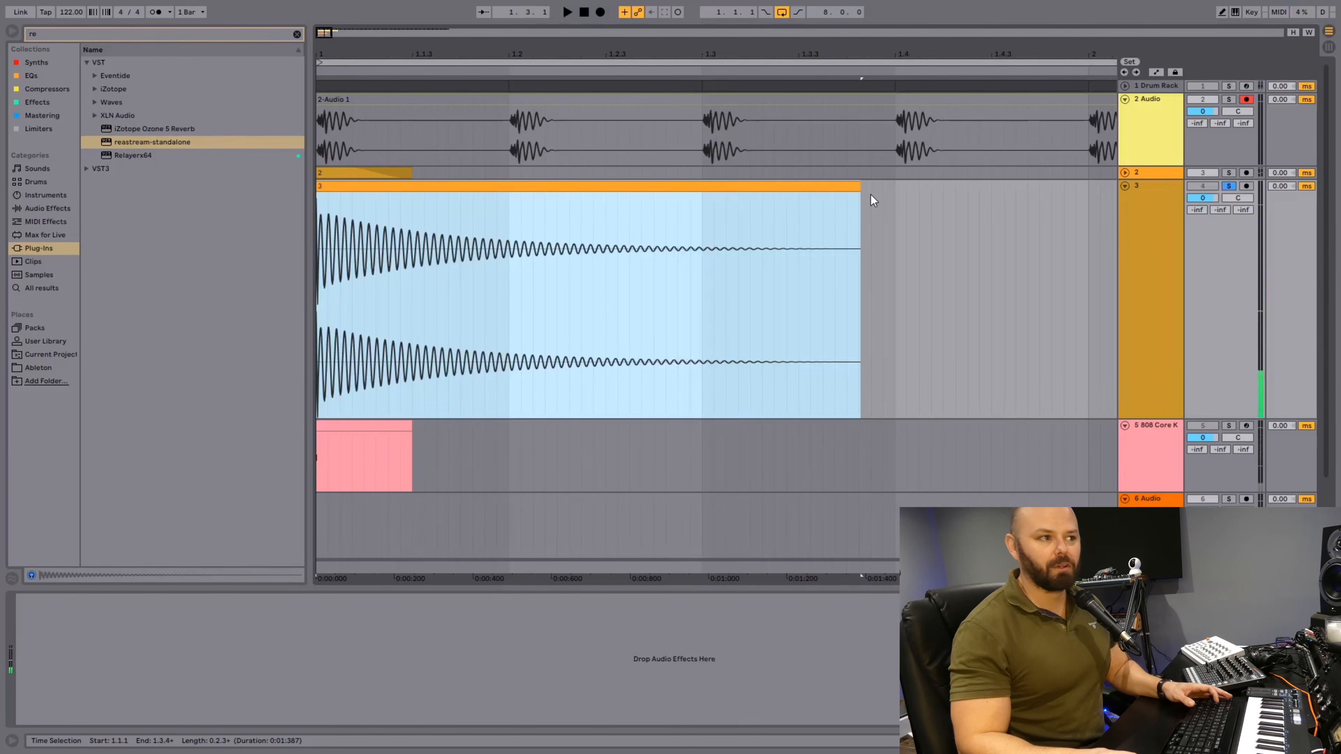
pyautogui.click(1229, 186)
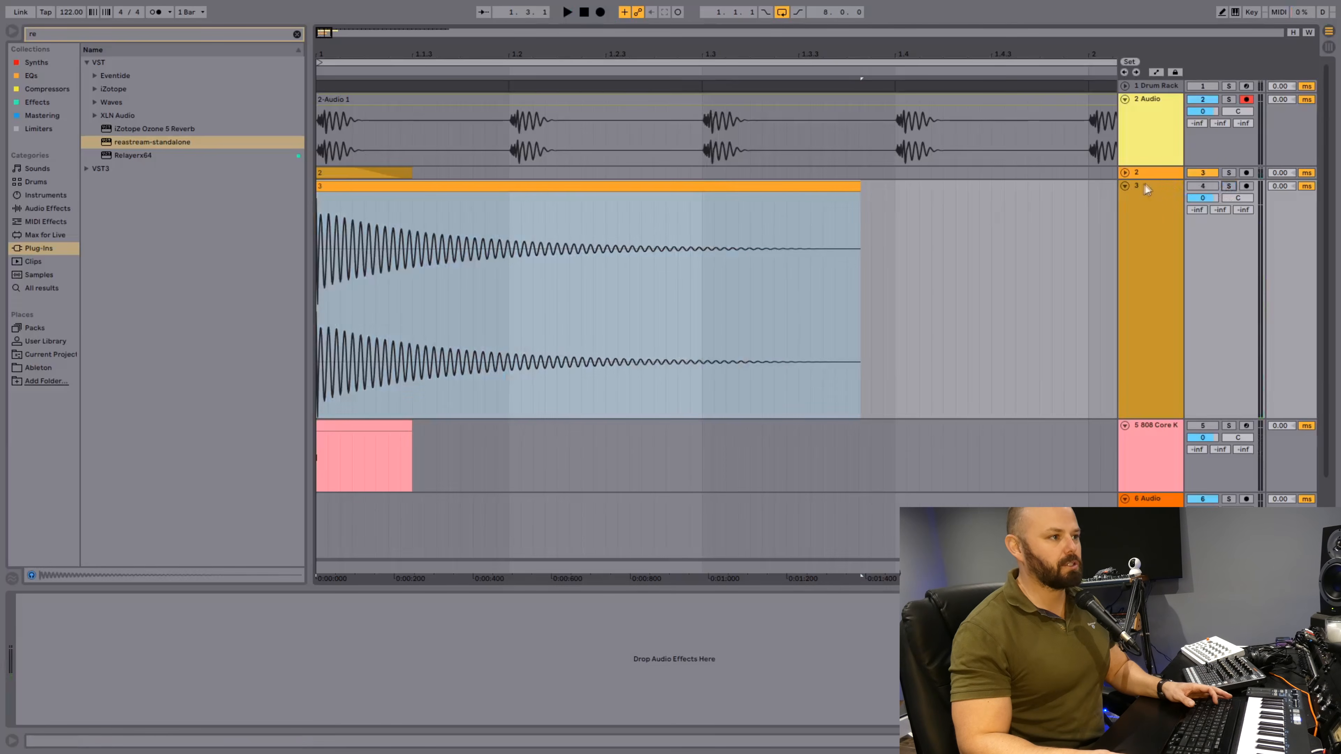
pyautogui.click(1125, 186)
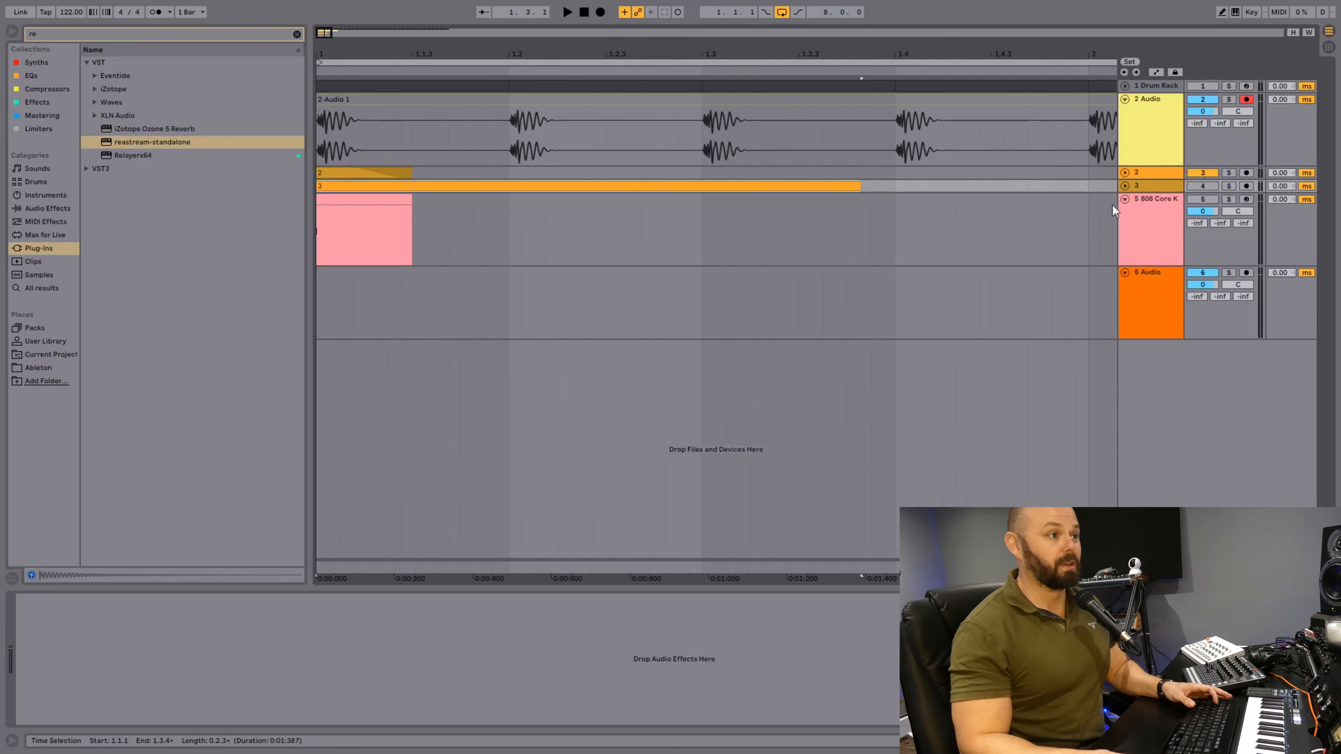
# Shorten the kick clip on track 3 to end at 1.2.1, add a long fade-out and audition it soloed.
pyautogui.click(1124, 186)
pyautogui.click(851, 186)
pyautogui.click(571, 206)
pyautogui.click(680, 189)
pyautogui.moveTo(860, 185)
pyautogui.mouseDown()
pyautogui.moveTo(509, 192)
pyautogui.moveTo(337, 211)
pyautogui.mouseUp()
pyautogui.click(1228, 186)
pyautogui.press('space')
# Trim the track 3 clip further to end at 1.1.4, stretch its fade-out over the whole clip and audition it.
pyautogui.press('space')
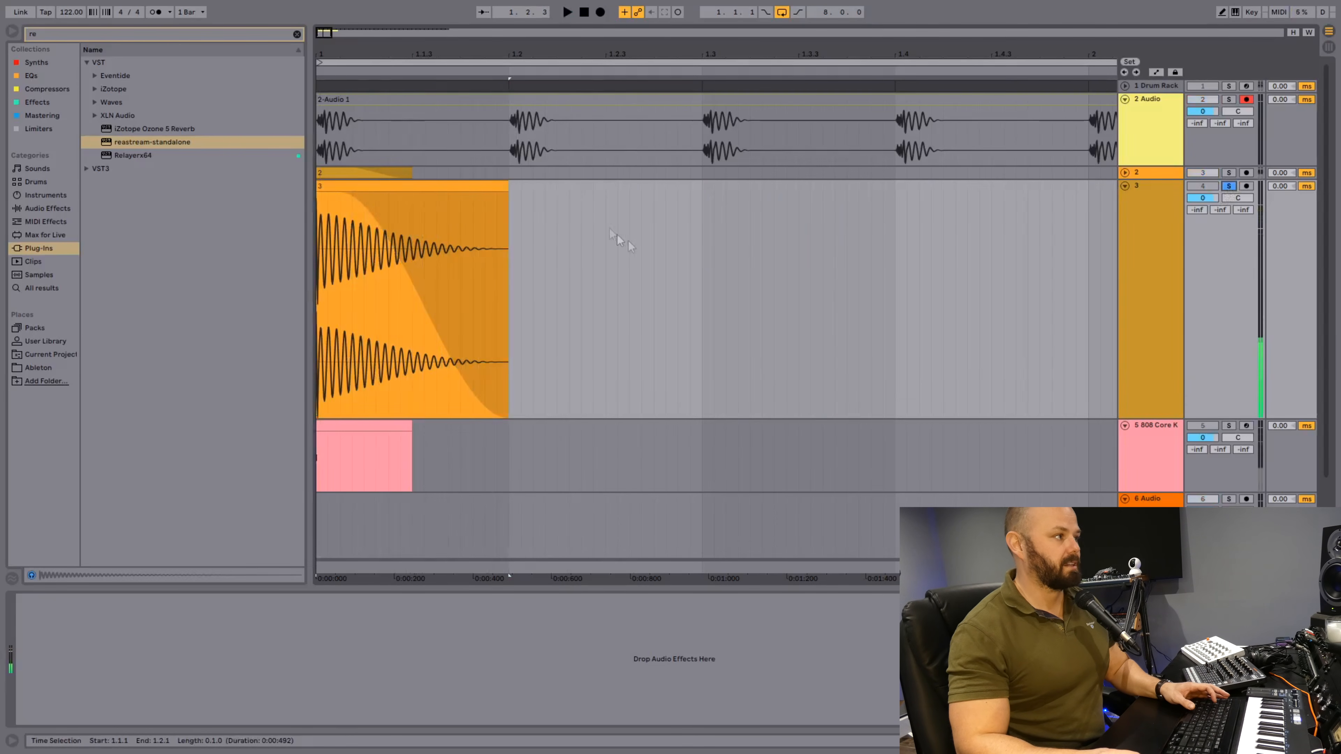
pyautogui.moveTo(509, 192); pyautogui.dragTo(478, 192)
pyautogui.moveTo(397, 304); pyautogui.dragTo(396, 327)
pyautogui.press('space')
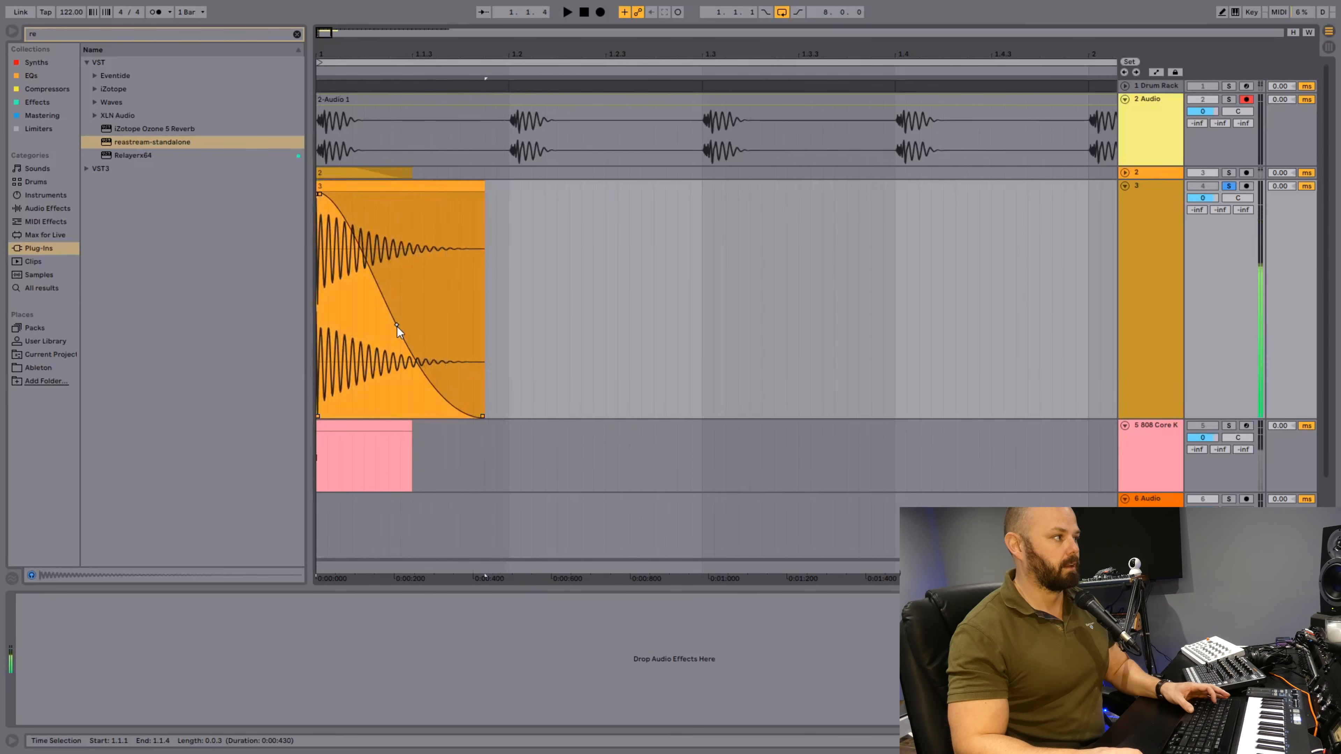
pyautogui.press('space')
pyautogui.press('space')
pyautogui.press('space')
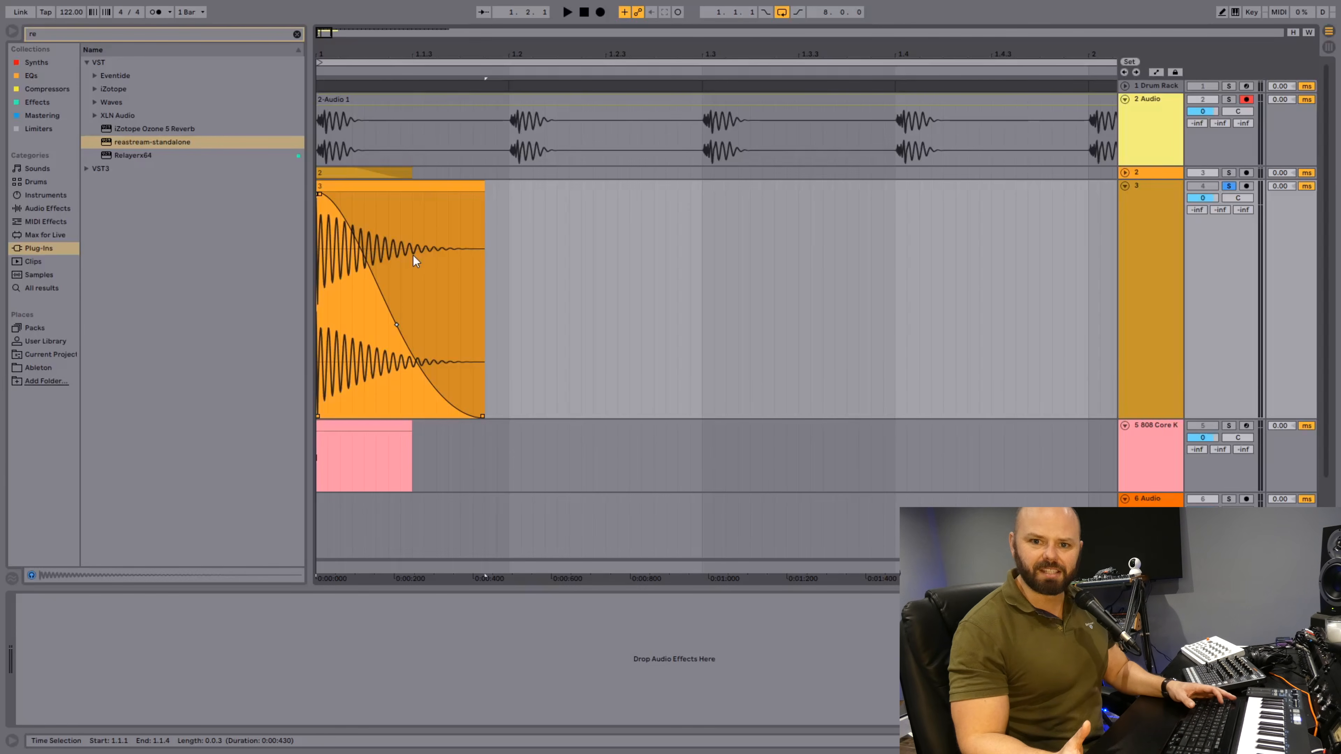
# Play the shortened kick on track 3 again, then unsolo and fold the track.
pyautogui.press('space')
pyautogui.press('space')
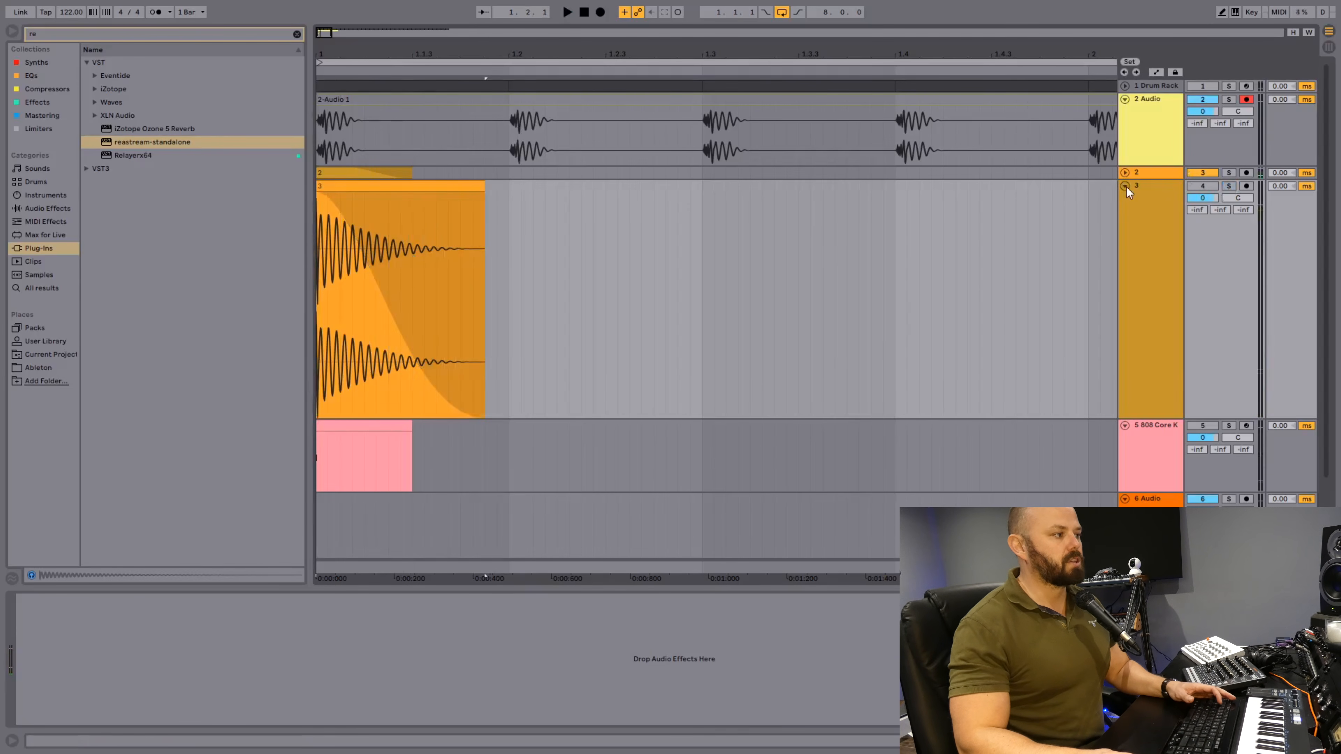
pyautogui.click(1126, 186)
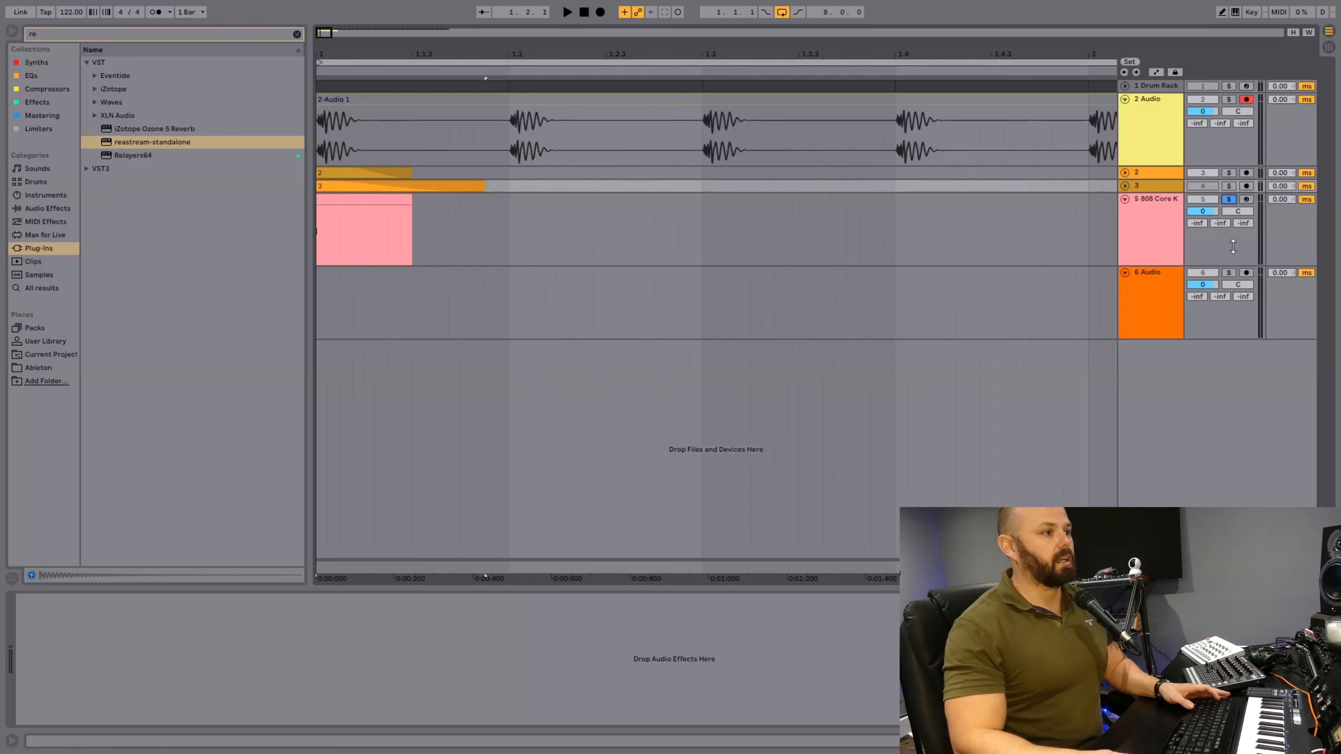
# Audition the soloed 808 Core K track and record its kick onto the armed 6 Audio track from 1.1.1.
pyautogui.press('space')
pyautogui.press('space')
pyautogui.click(1246, 272)
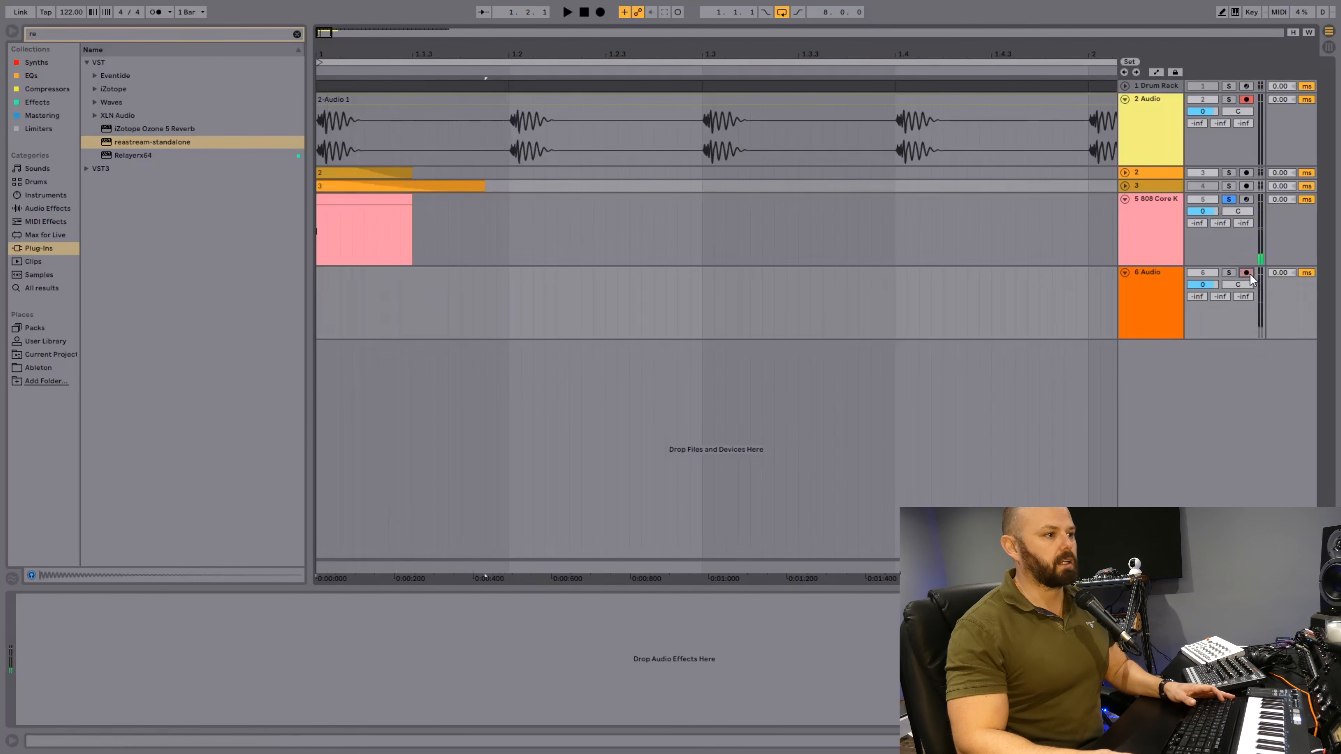
pyautogui.click(599, 13)
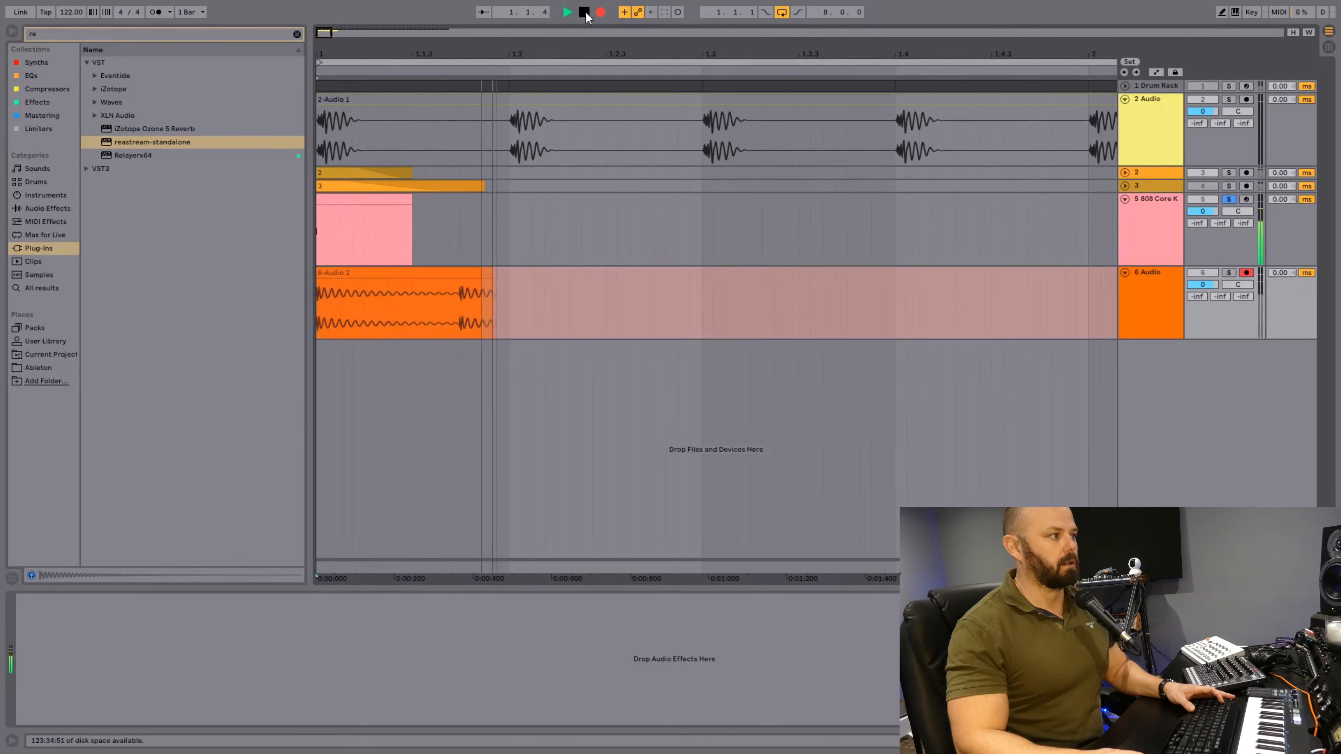
pyautogui.click(585, 13)
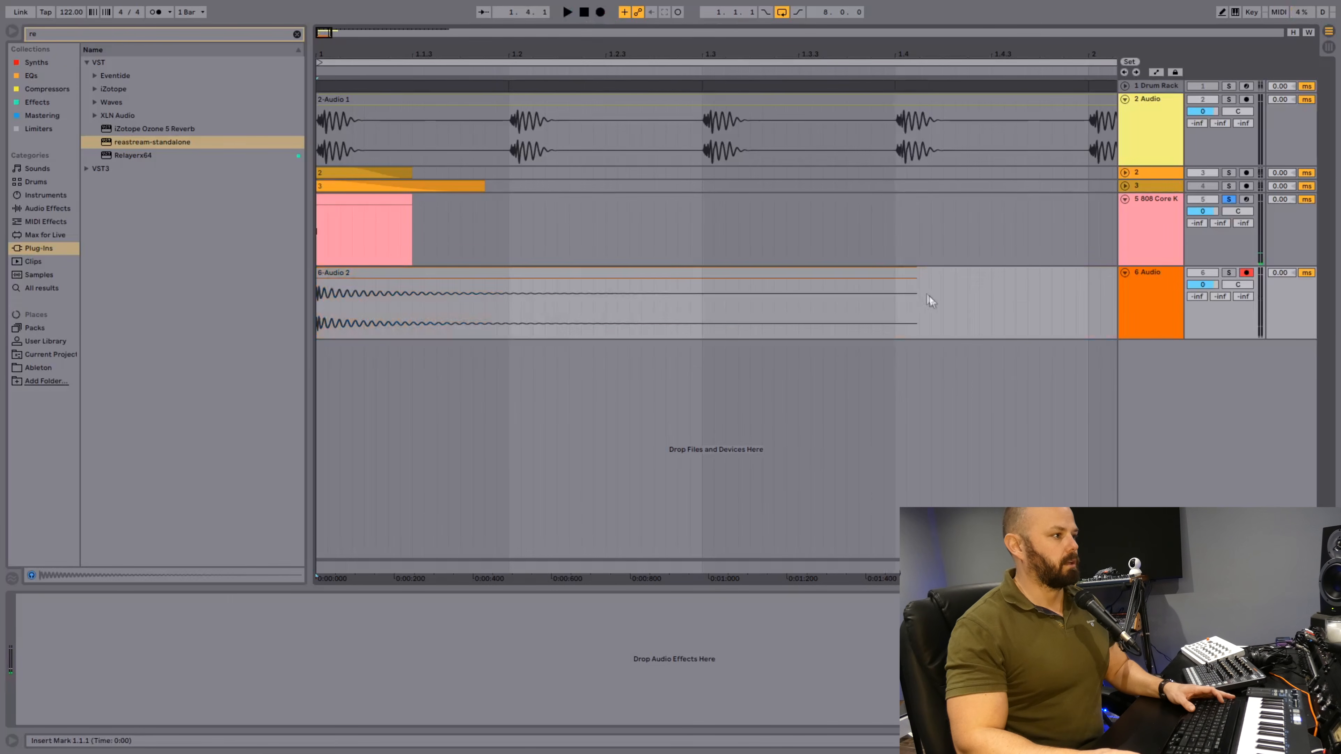
# Enlarge the 6 Audio track and raise the recorded clip's gain until the waveform peaks fill the clip height.
pyautogui.moveTo(1153, 341); pyautogui.dragTo(1151, 493)
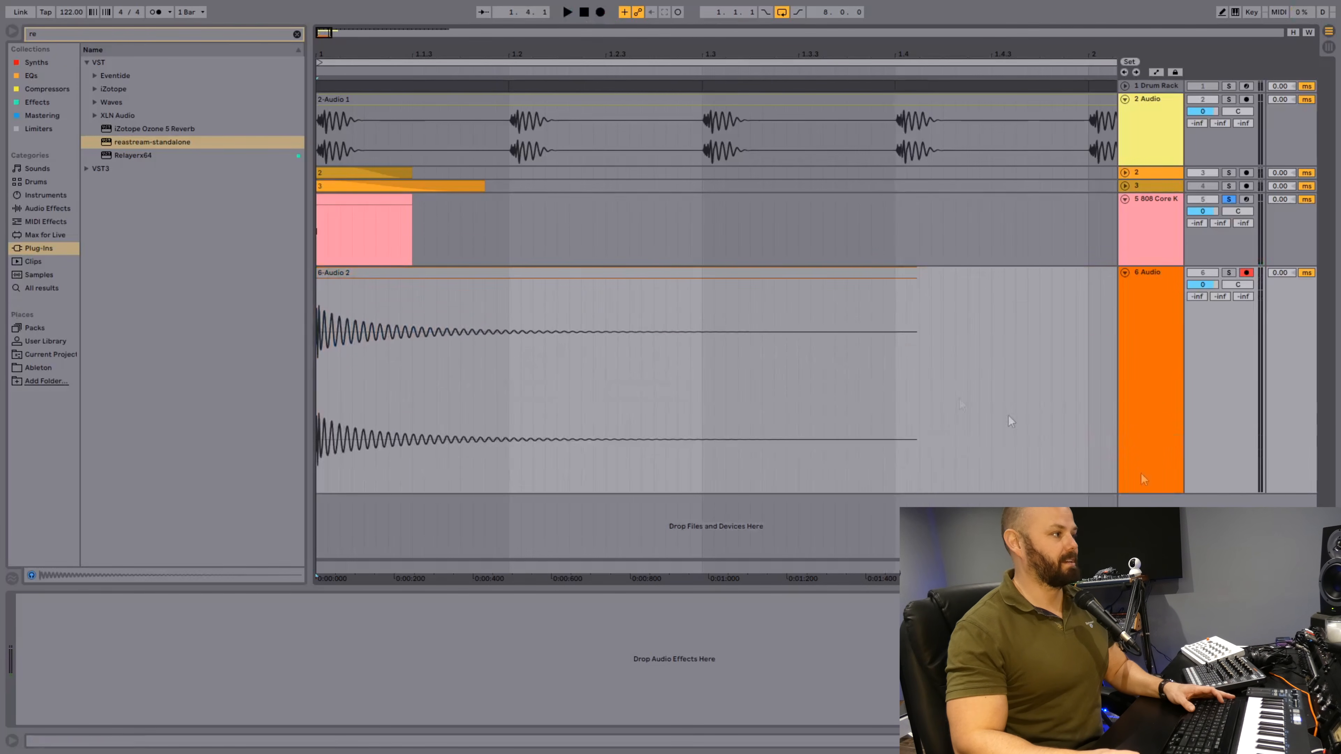
pyautogui.doubleClick(643, 272)
pyautogui.moveTo(122, 681); pyautogui.dragTo(123, 674)
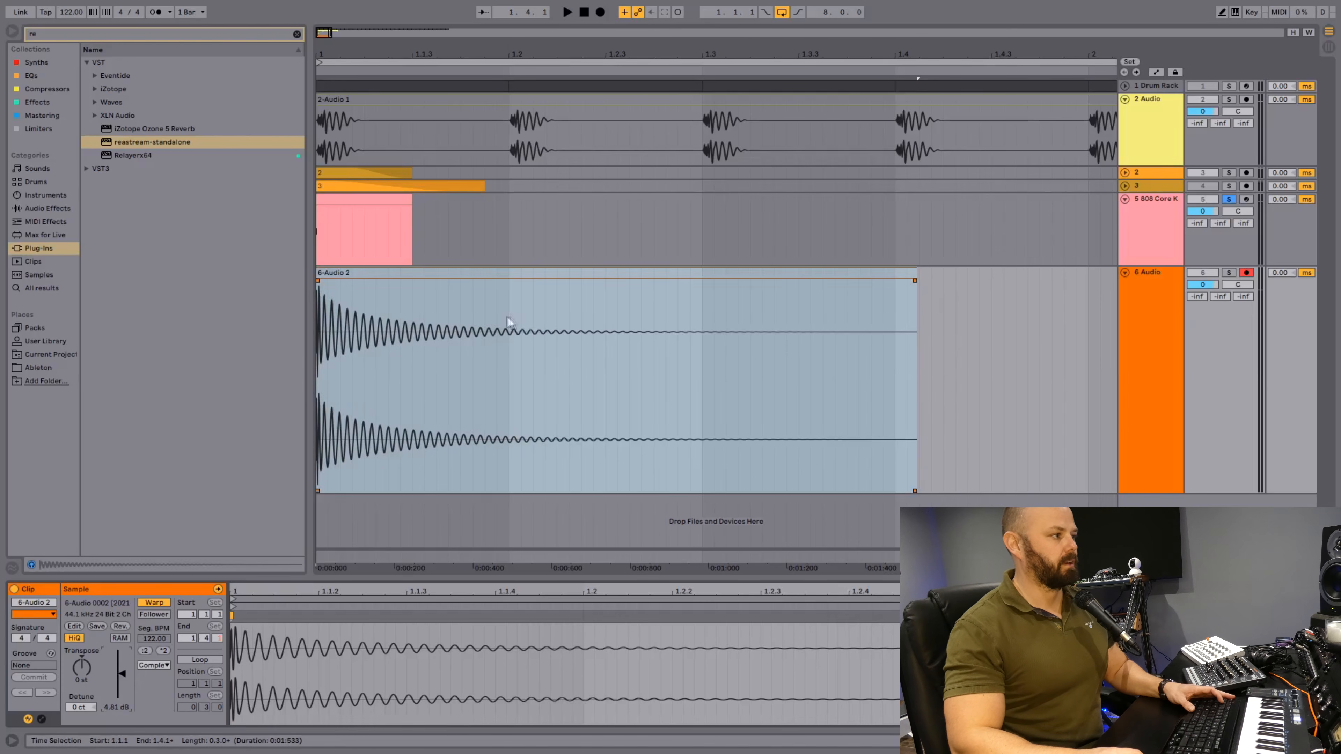
pyautogui.click(509, 321)
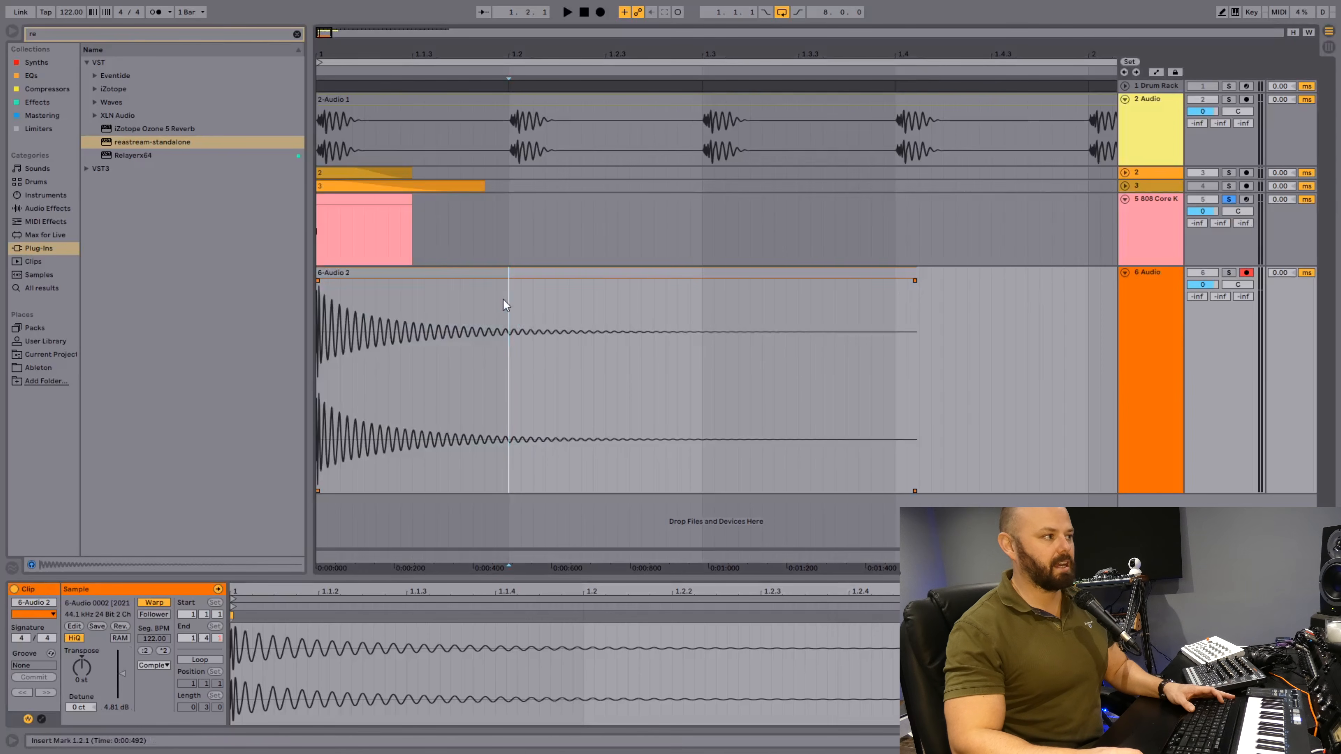
pyautogui.moveTo(122, 675); pyautogui.dragTo(122, 669)
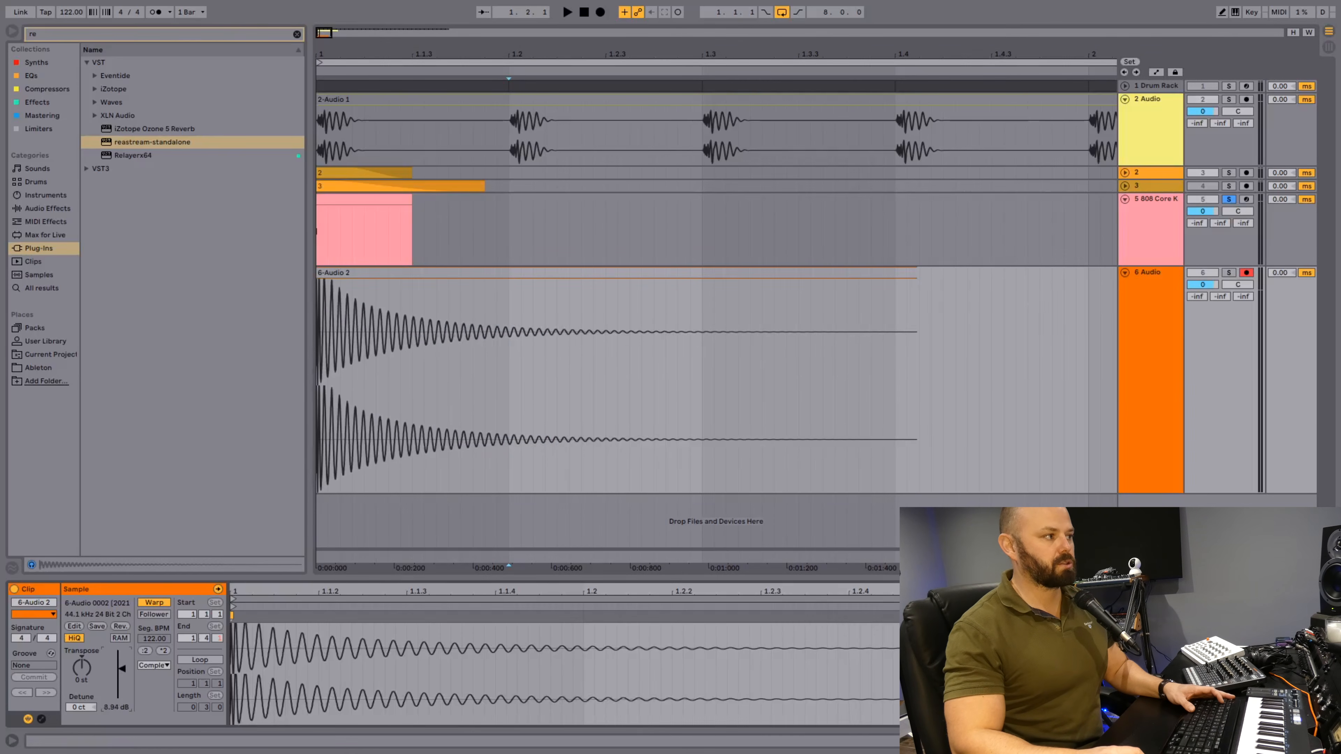
# Solo the 6 Audio track and audition the full-length recorded kick.
pyautogui.click(1231, 273)
pyautogui.click(521, 333)
pyautogui.press('space')
pyautogui.press('space')
pyautogui.press('Tab')
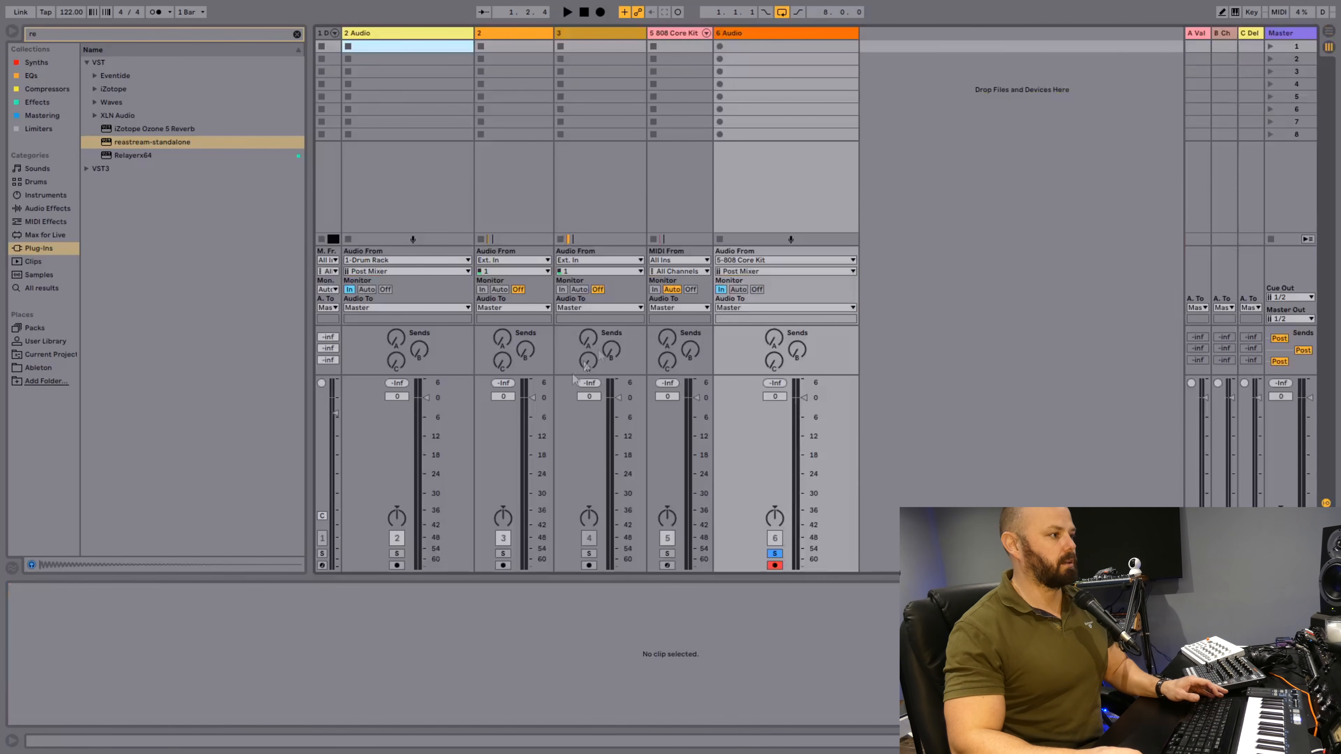
pyautogui.press('Tab')
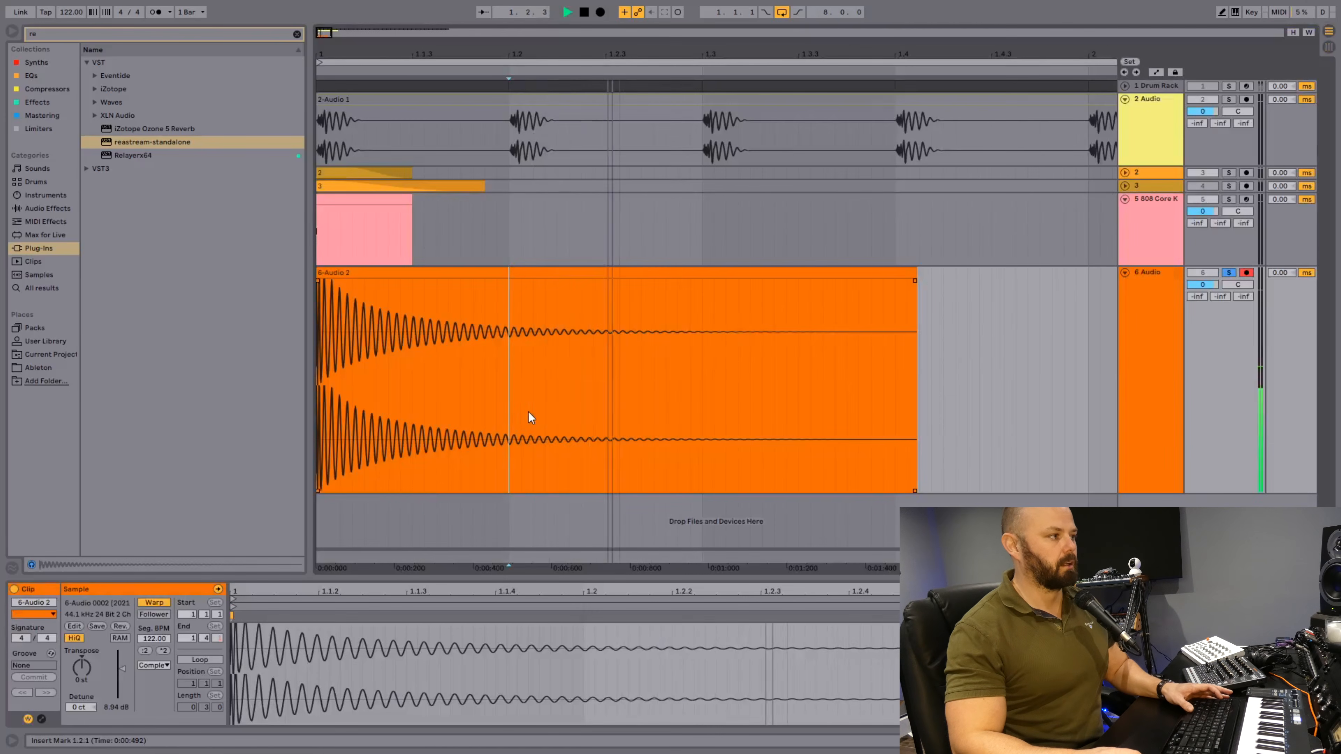
pyautogui.press('space')
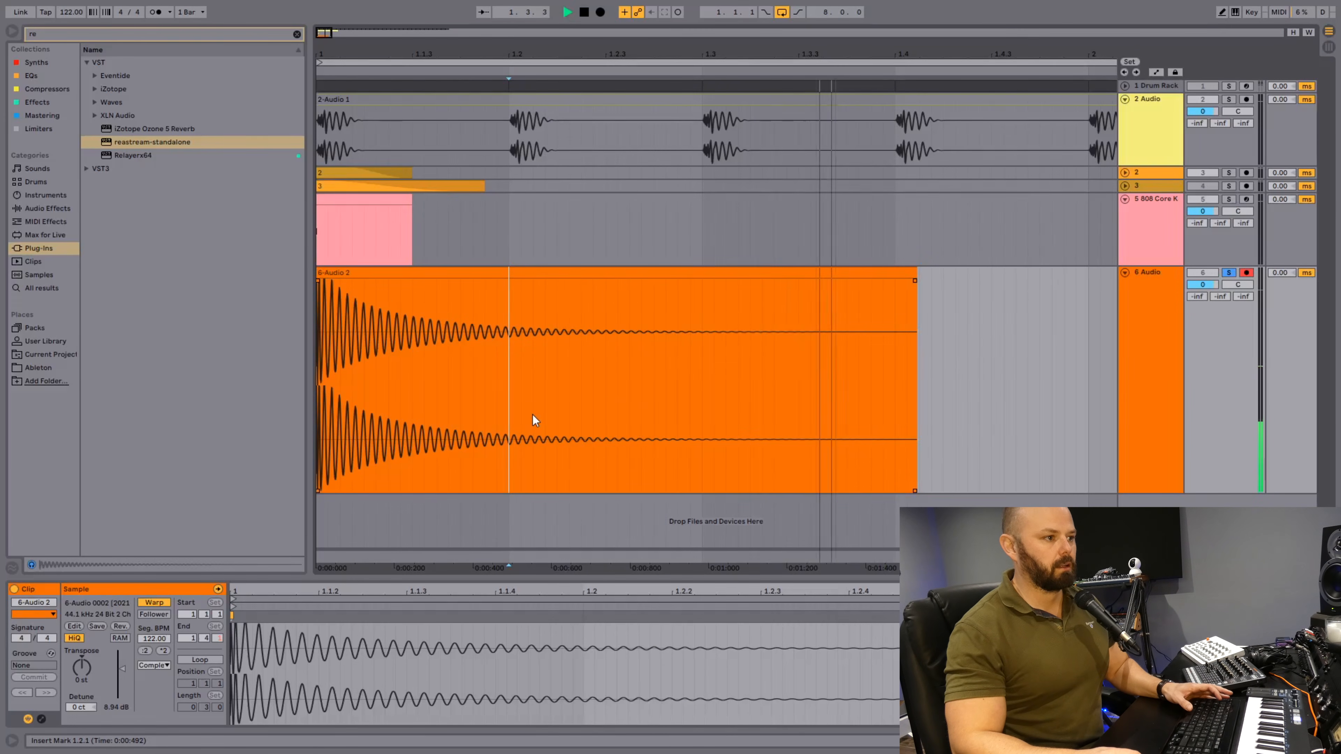
# Inspect the recorded kick's spectrum during playback in the Master's iZotope Ozone 5 Equalizer, then close its window.
pyautogui.hotkey('shift', 'Tab')
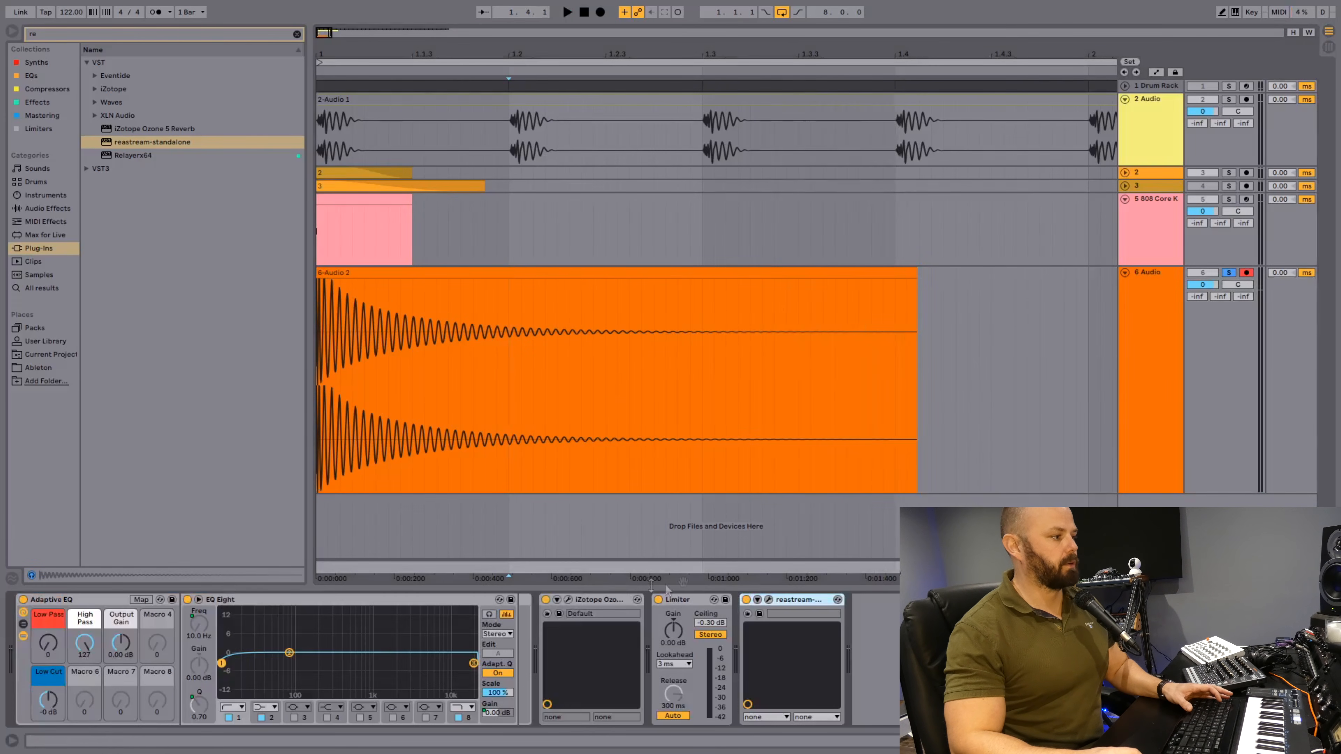
pyautogui.click(568, 600)
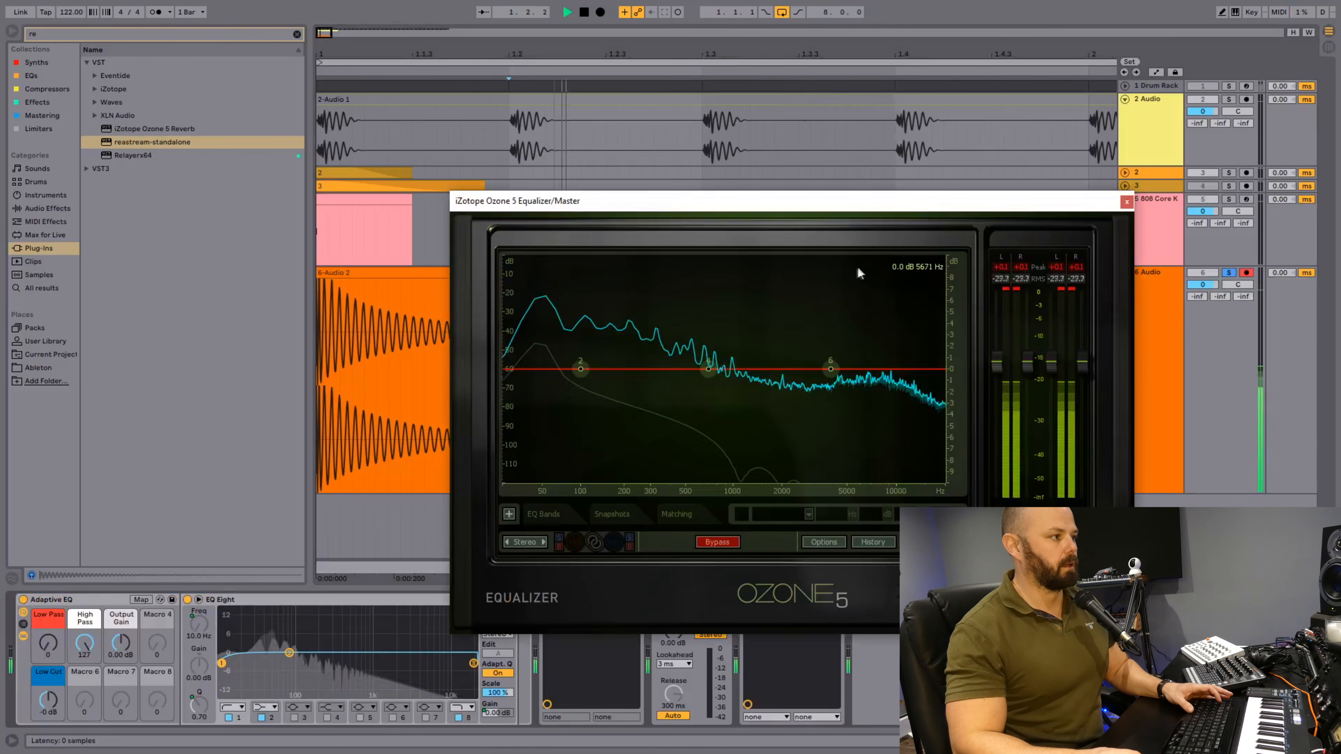
pyautogui.press('space')
pyautogui.press('space')
pyautogui.moveTo(1030, 362); pyautogui.dragTo(1033, 335)
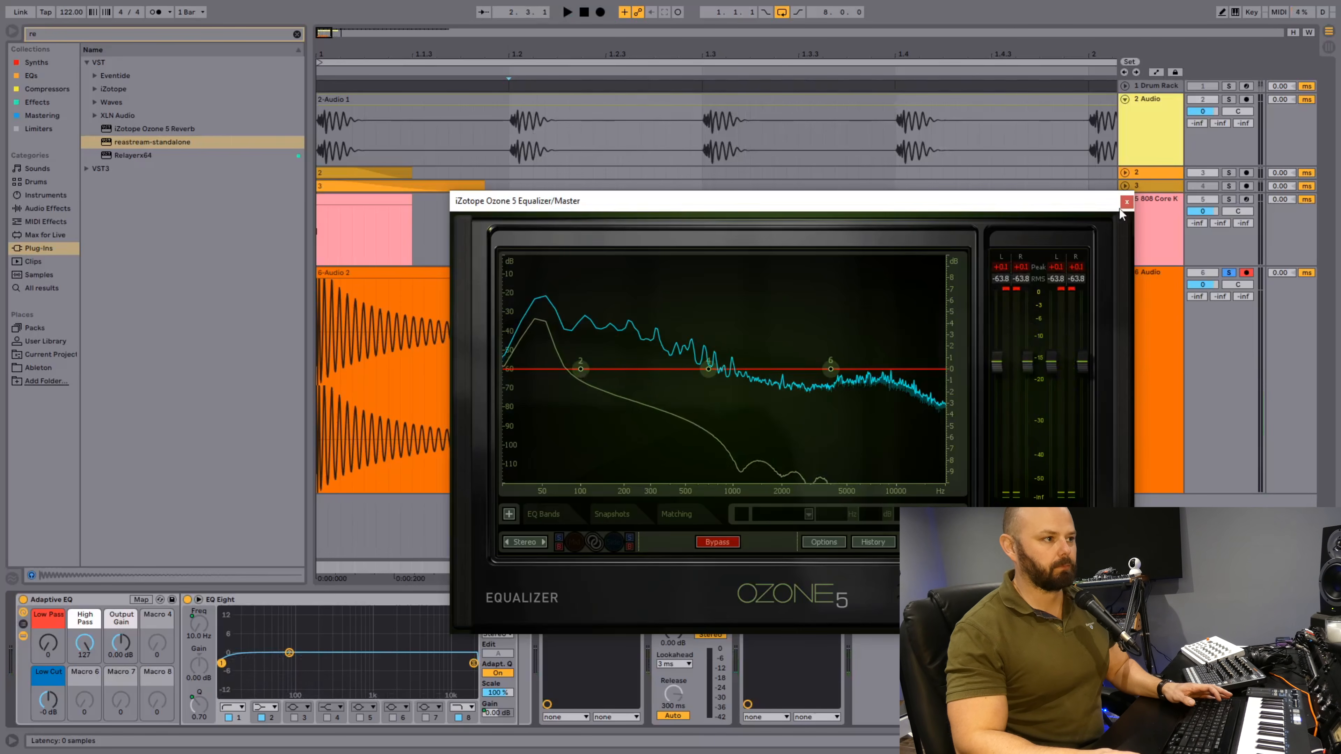
pyautogui.click(1126, 201)
# Trim the 6 Audio clip to end at 1.1.3, extend its fade-out over most of the clip and audition it.
pyautogui.moveTo(913, 273); pyautogui.dragTo(412, 338)
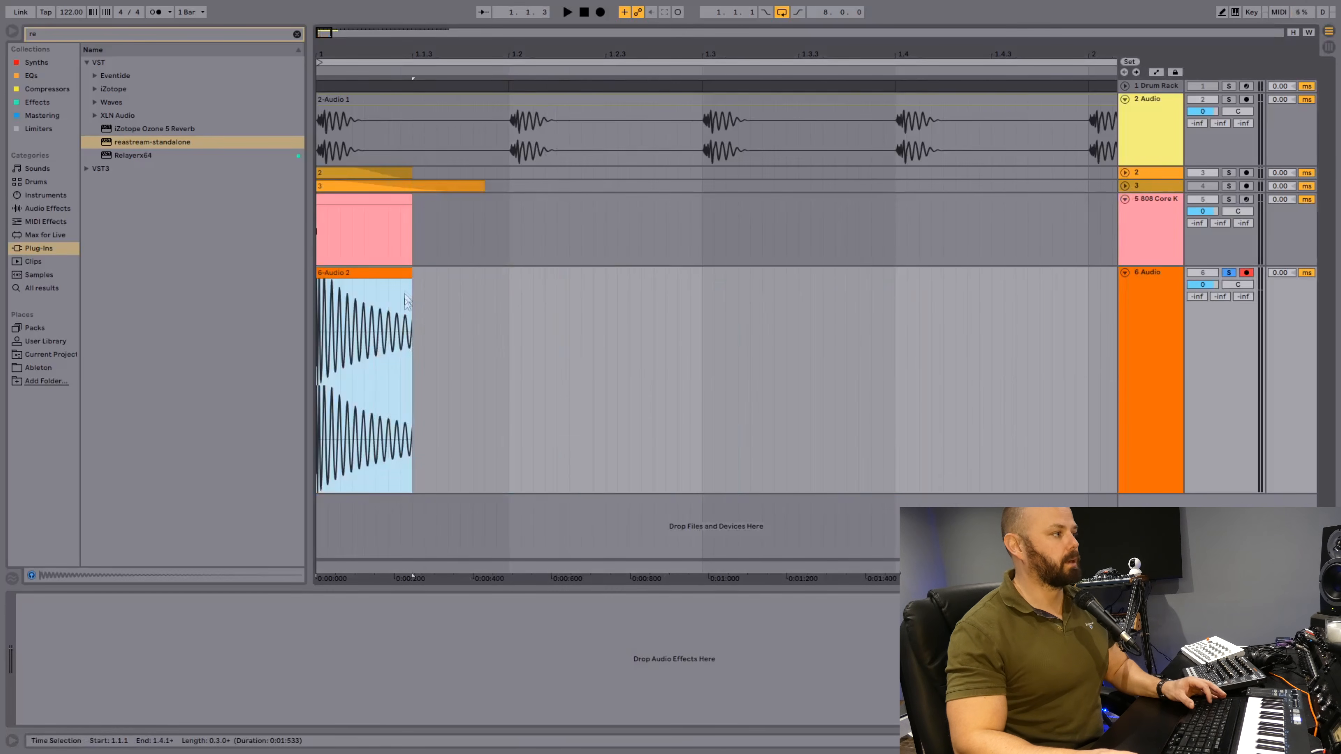
pyautogui.moveTo(410, 280); pyautogui.dragTo(344, 280)
pyautogui.press('space')
pyautogui.press('space')
pyautogui.press('space')
pyautogui.press('space')
pyautogui.press('space')
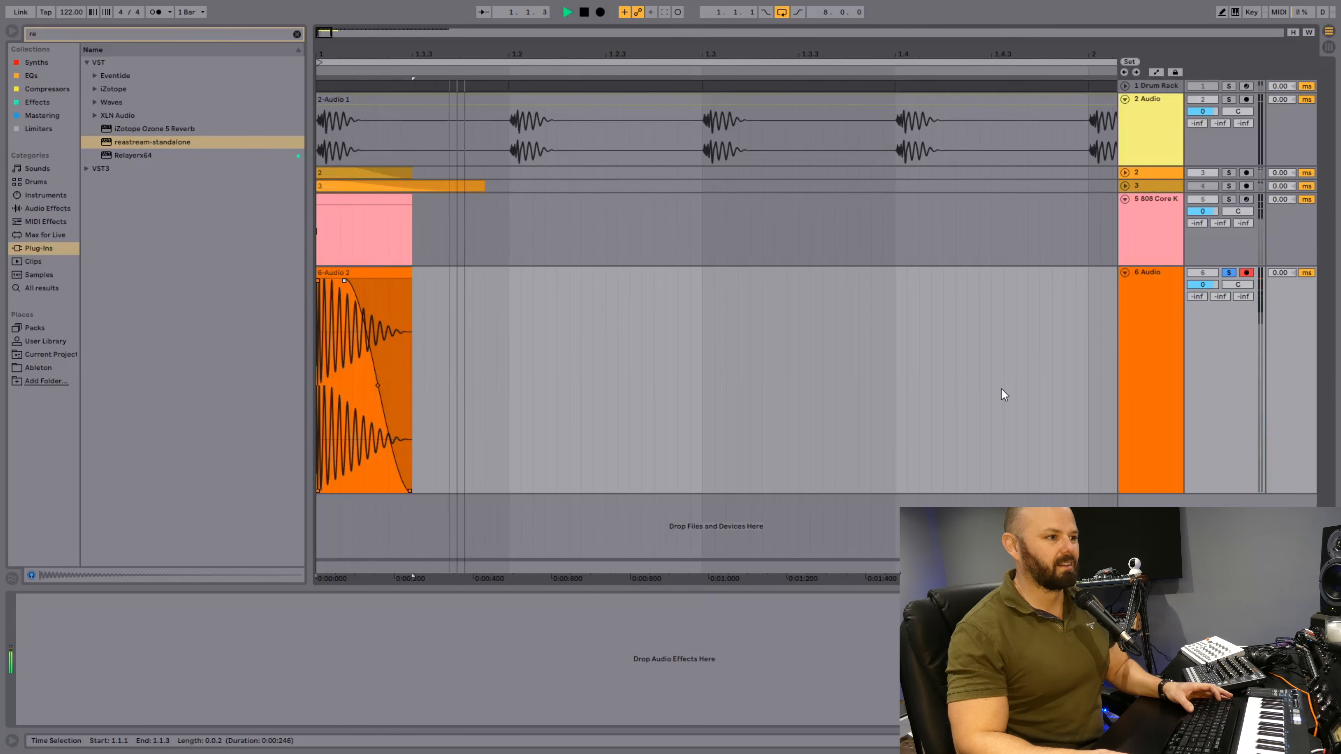
pyautogui.press('space')
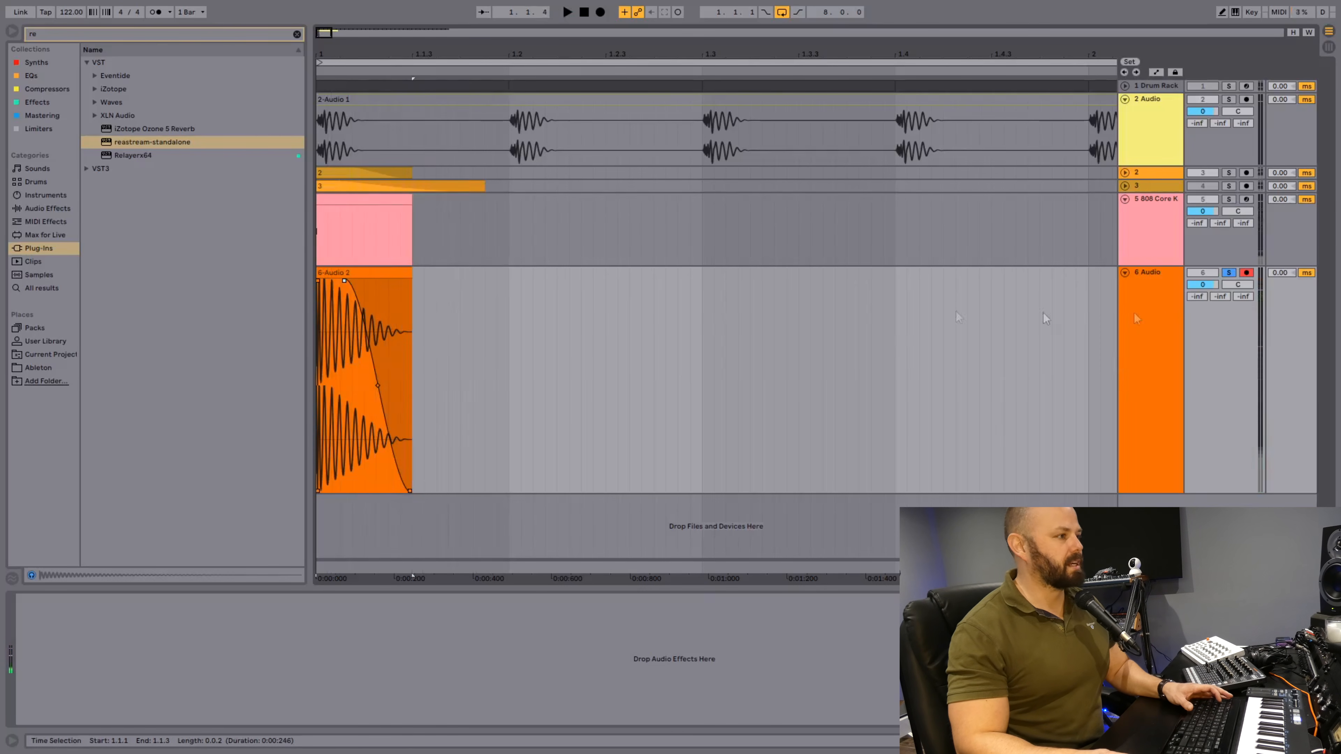
# Fold the 6 Audio and 808 Core K tracks.
pyautogui.click(1125, 272)
pyautogui.click(1124, 198)
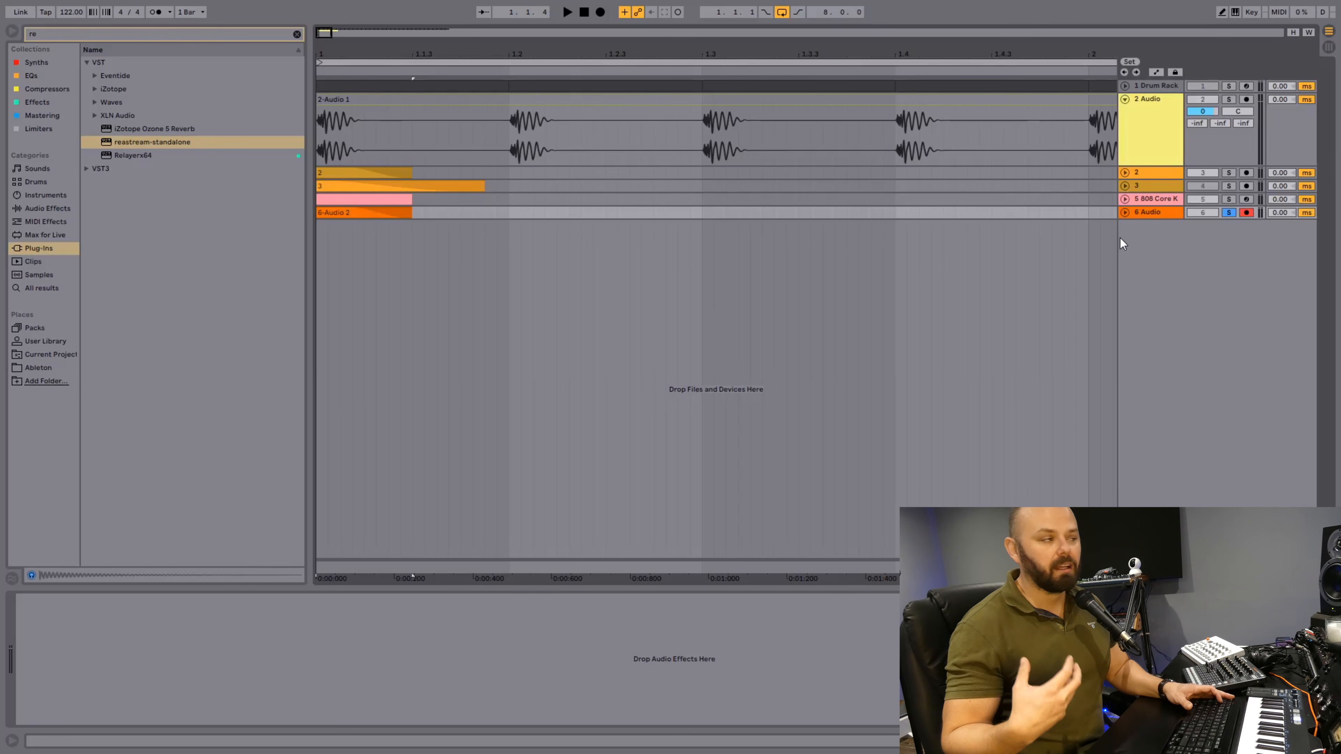
pyautogui.moveTo(561, 132); pyautogui.dragTo(704, 100)
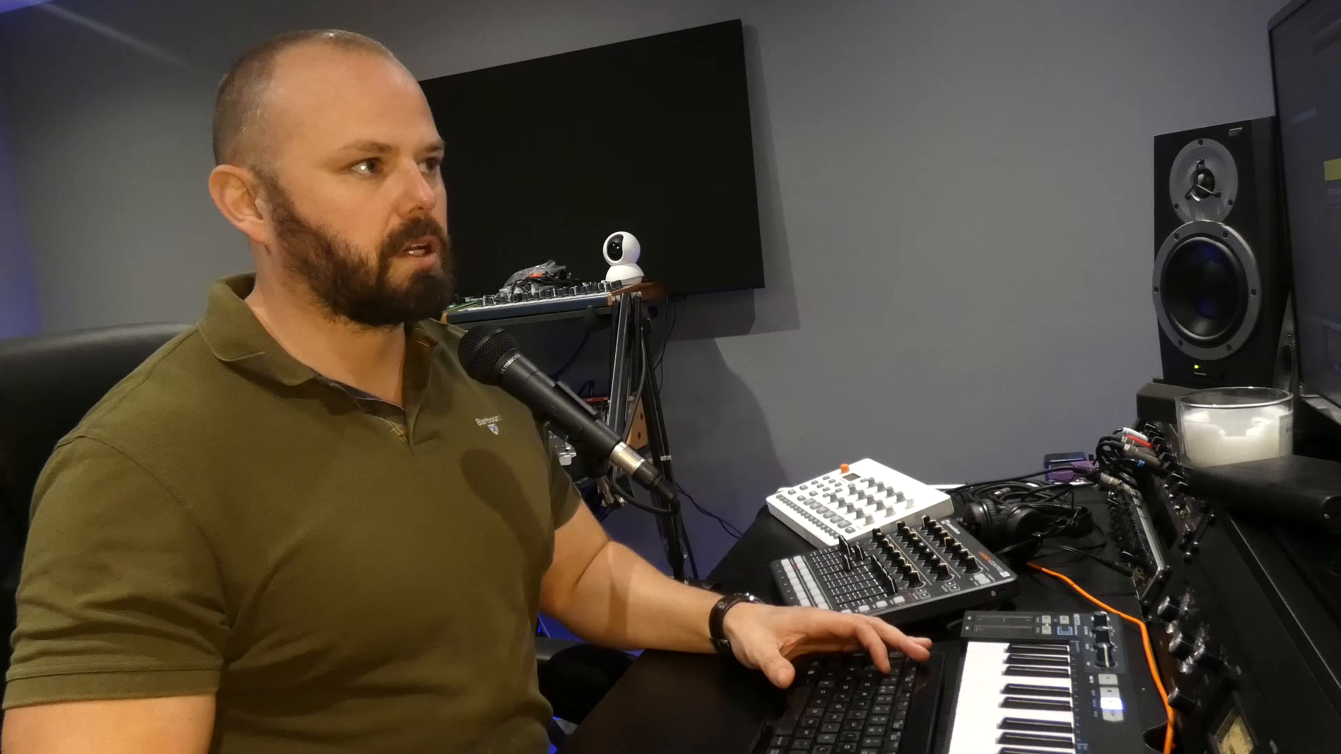
# Play the soloed Drum Rack and examine its spectrum in the Master's iZotope Ozone 5 Equalizer.
pyautogui.press('space')
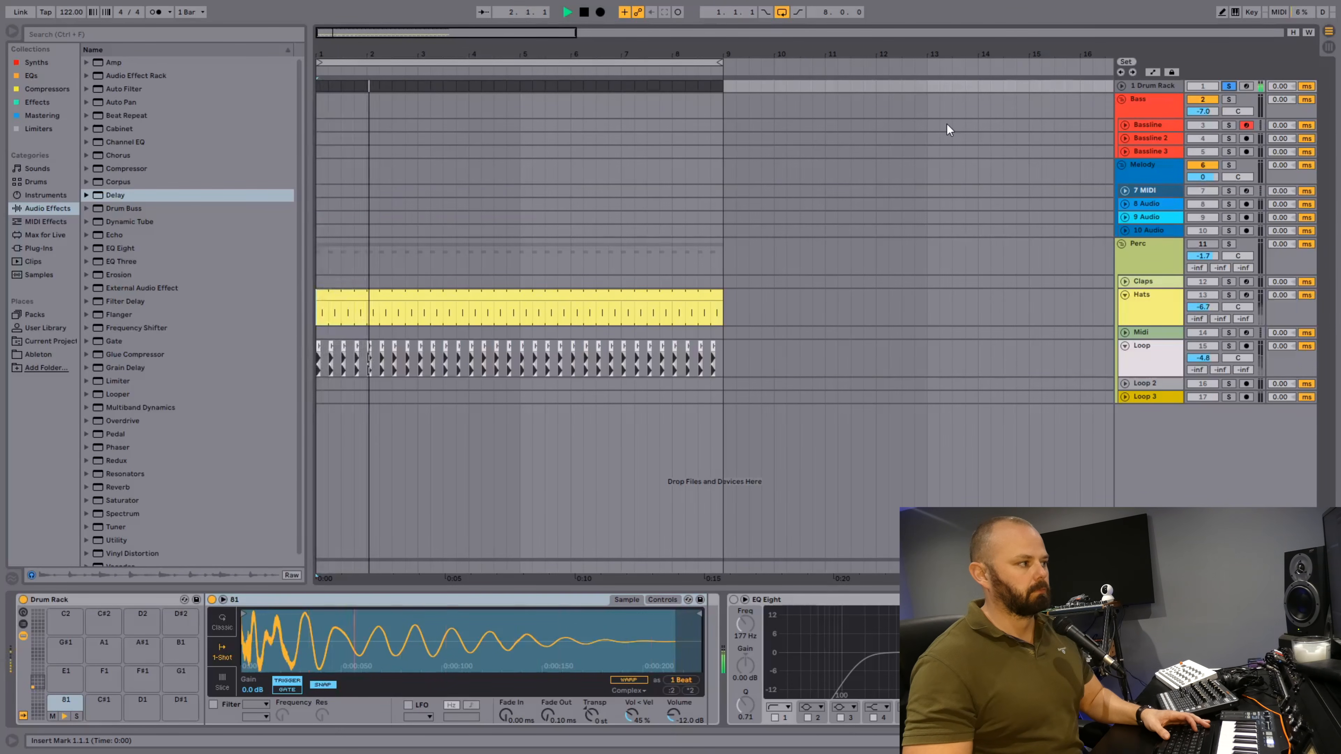
pyautogui.press('space')
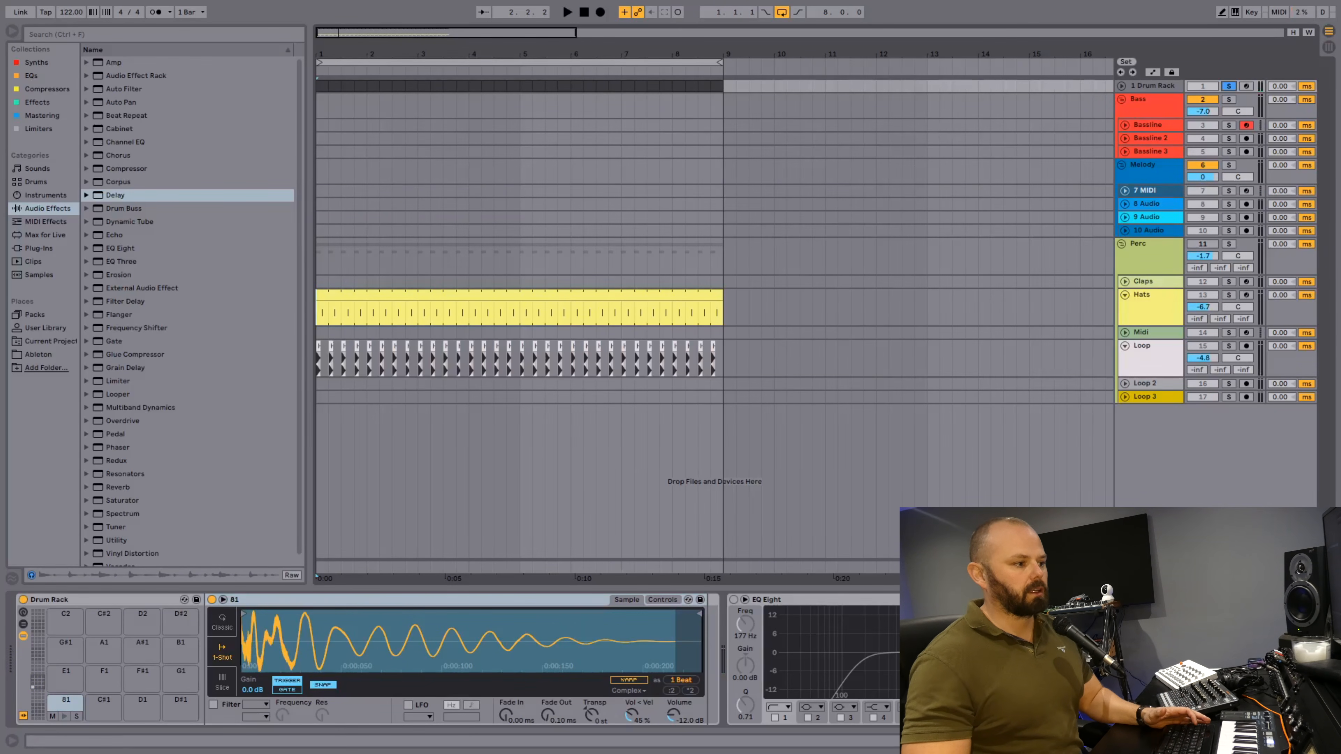
pyautogui.click(746, 553)
pyautogui.click(570, 600)
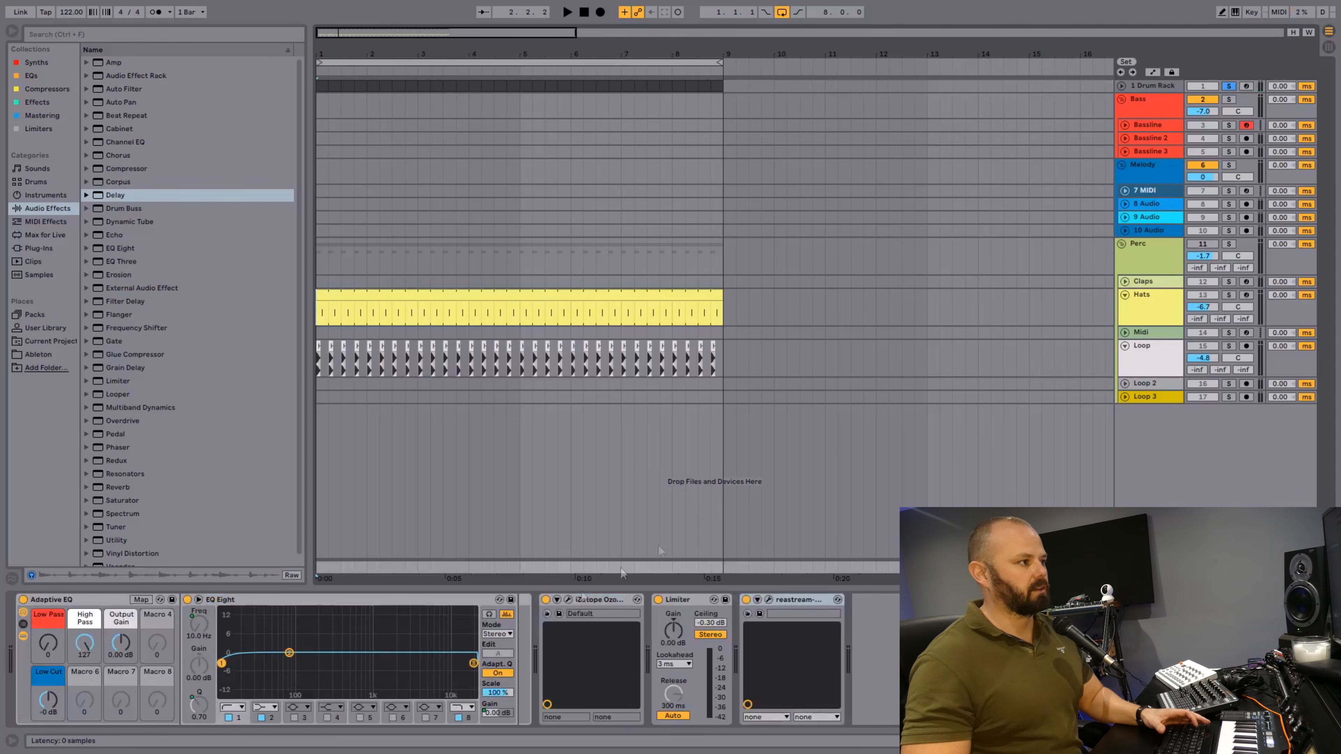
pyautogui.press('space')
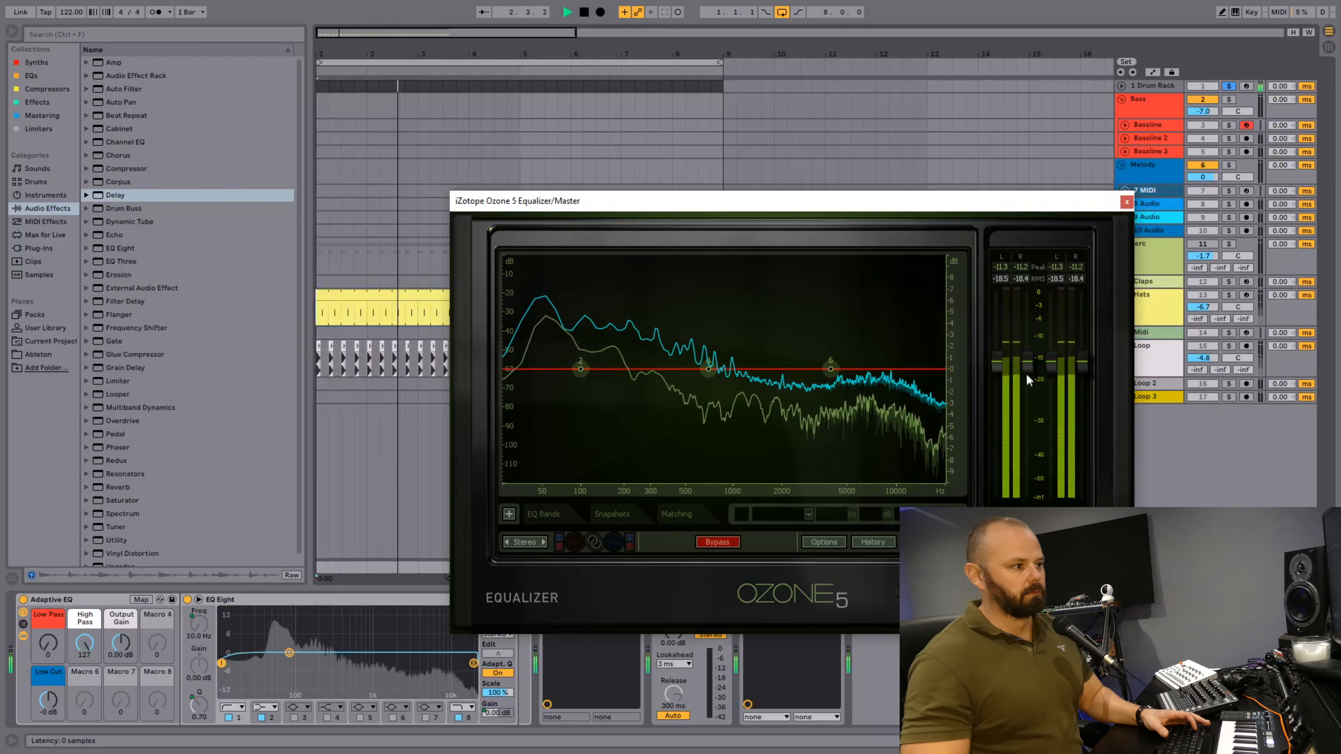
pyautogui.press('space')
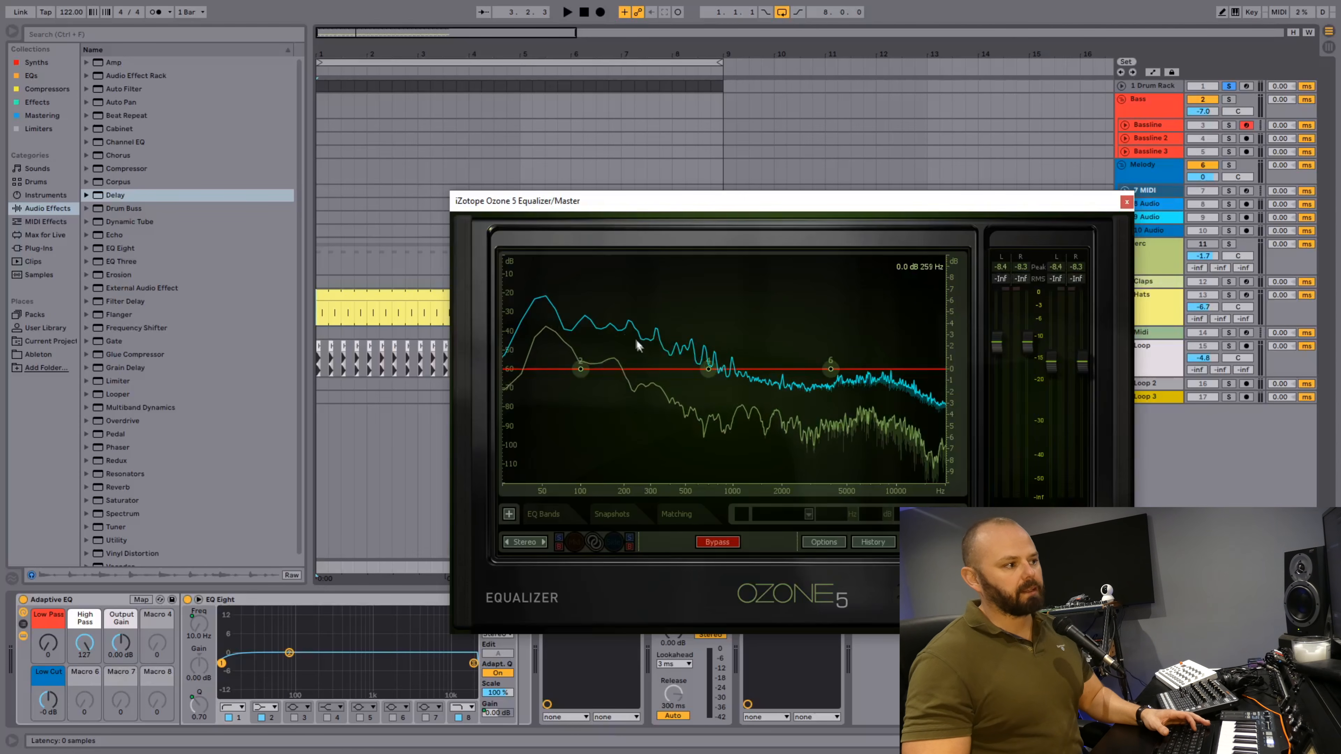
# Raise the Adaptive EQ's Low Pass macro to 57 during playback, reset it to 0 and close the Ozone window.
pyautogui.press('space')
pyautogui.moveTo(47, 643); pyautogui.dragTo(47, 583)
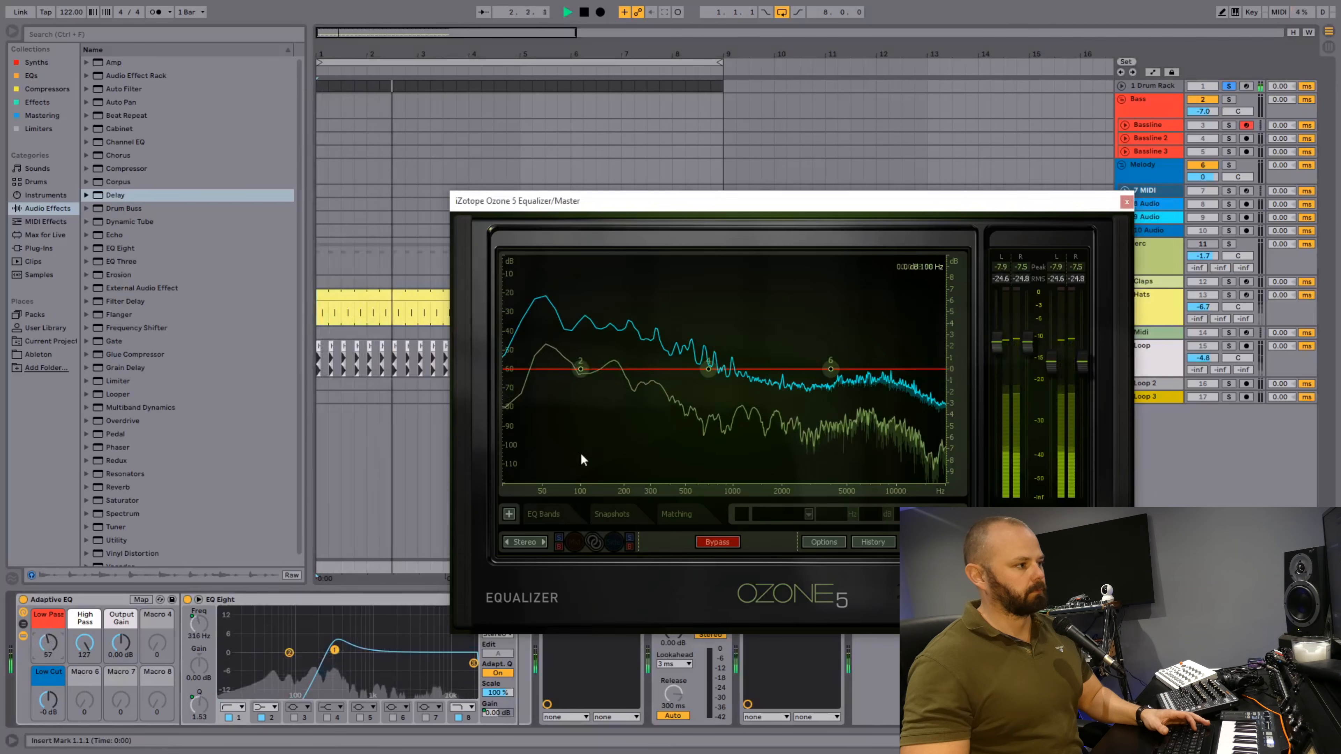
pyautogui.press('space')
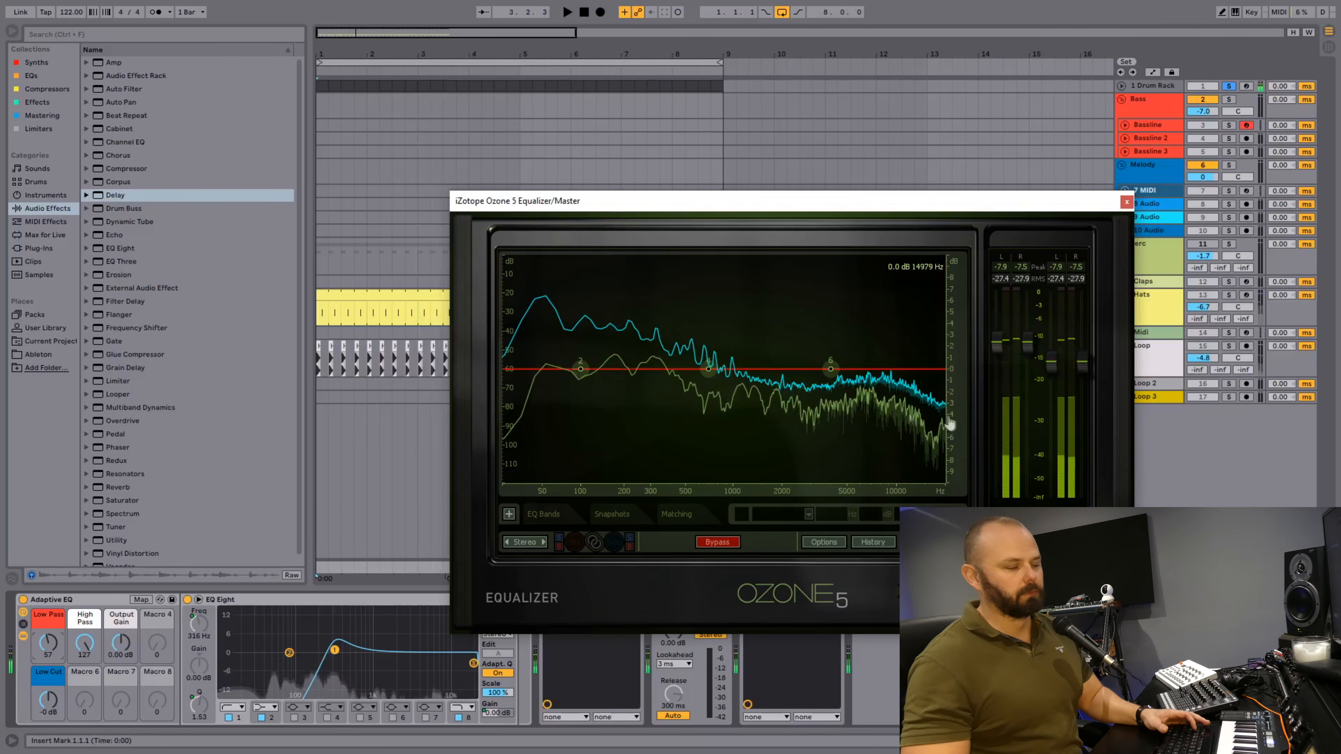
pyautogui.doubleClick(48, 645)
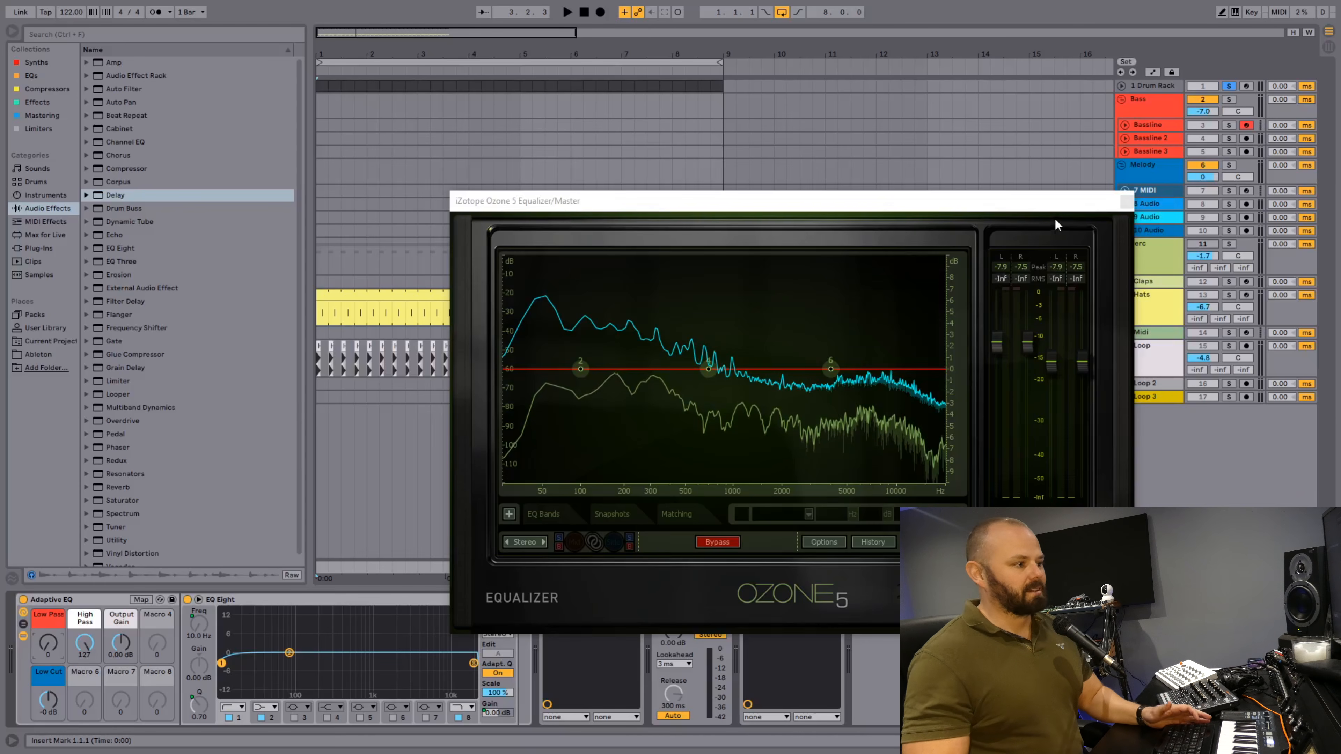
pyautogui.moveTo(1094, 198); pyautogui.dragTo(1047, 153)
pyautogui.click(1022, 151)
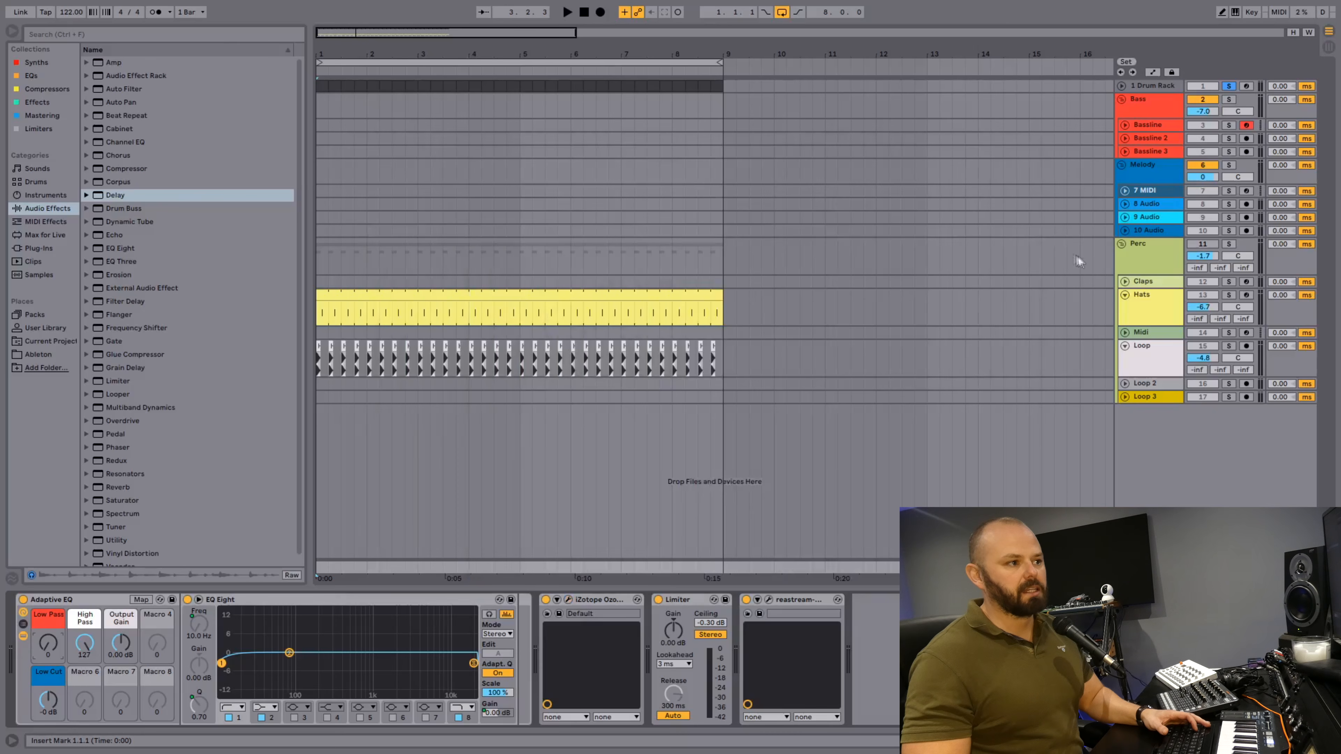
# Unsolo the Drum Rack, reactivate the Perc group and play all tracks together.
pyautogui.click(1229, 86)
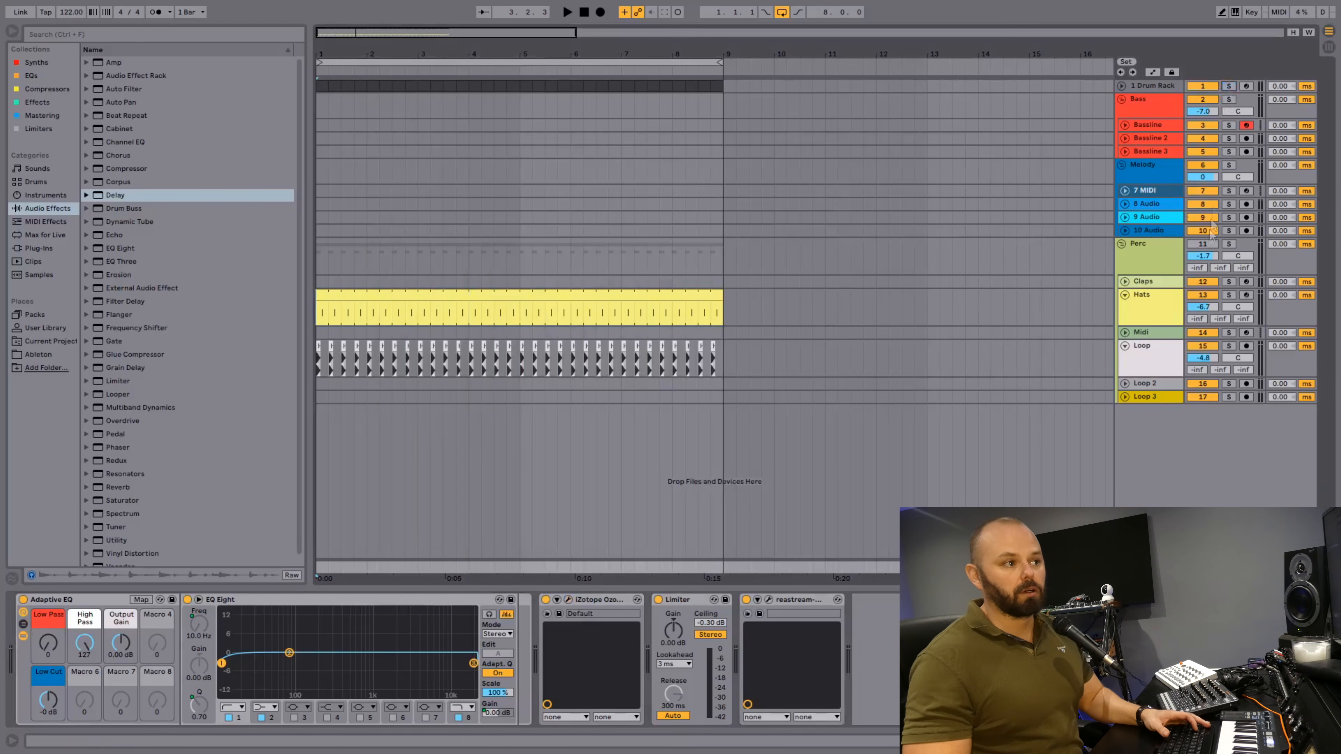
pyautogui.click(1203, 244)
pyautogui.press('space')
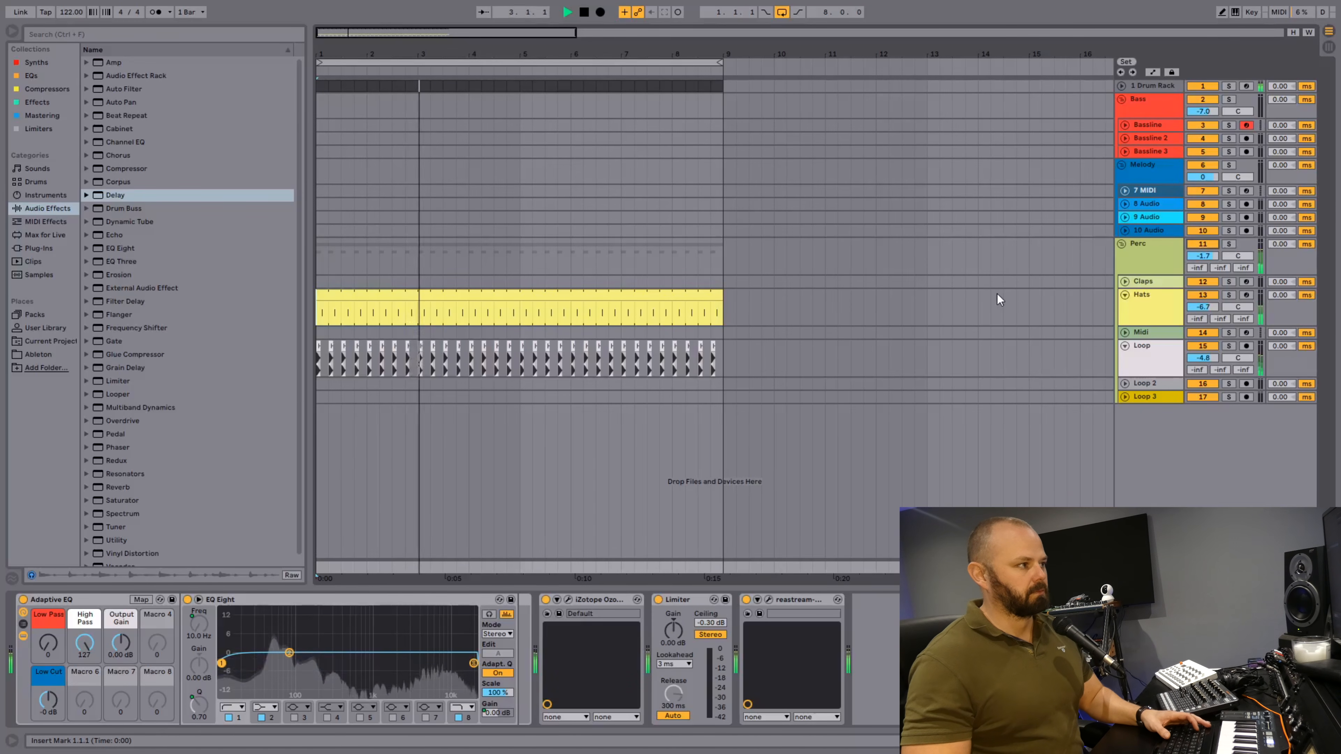
pyautogui.press('space')
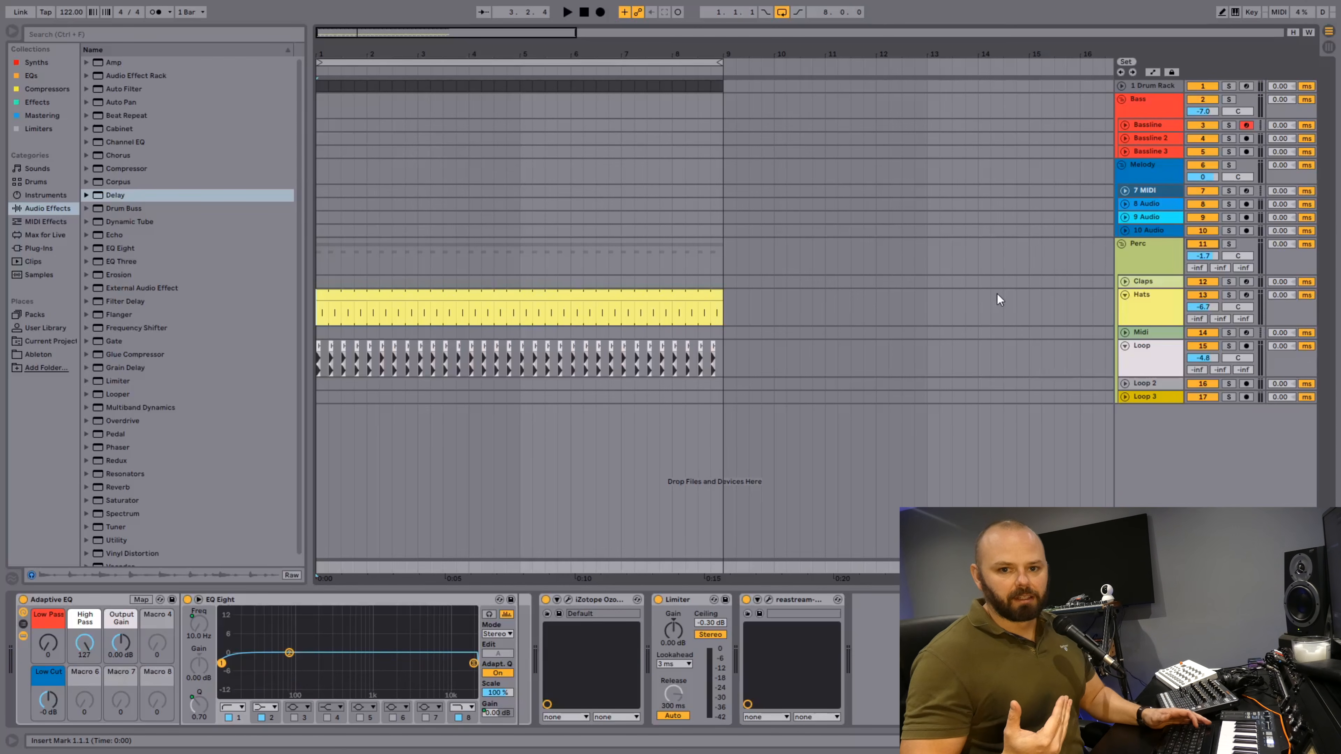
# Solo the Loop track in the Perc group and play it on its own.
pyautogui.click(1228, 346)
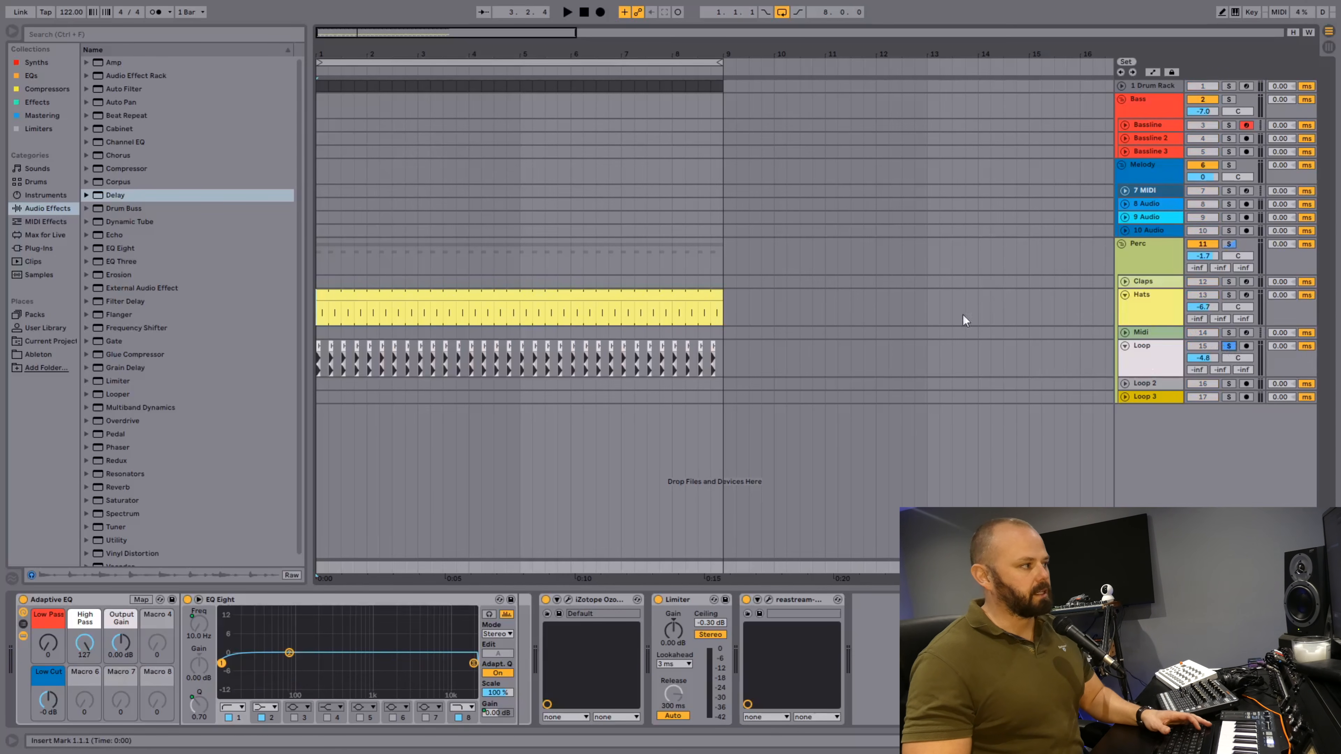
pyautogui.press('space')
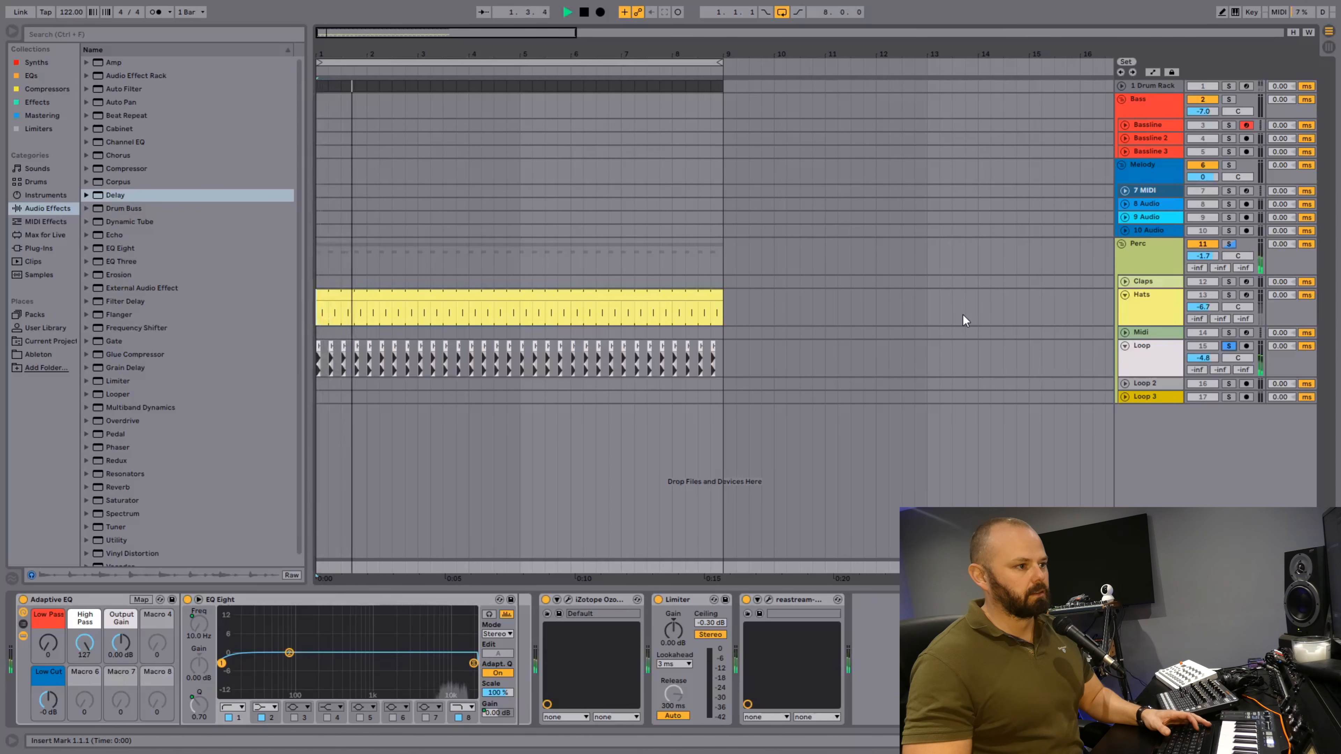
pyautogui.press('space')
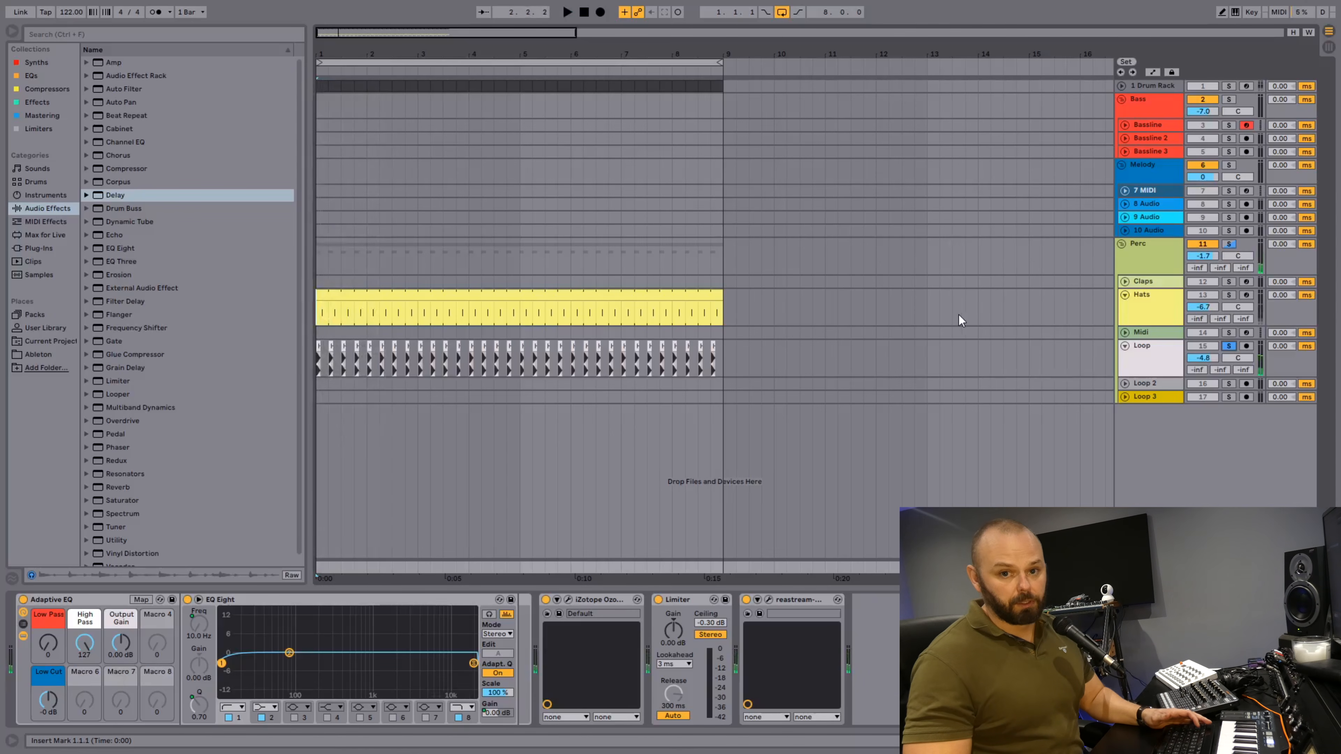
# Solo the Drum Rack and raise the Adaptive EQ's Low Pass macro to 61 while auditioning the kick.
pyautogui.click(1230, 86)
pyautogui.press('space')
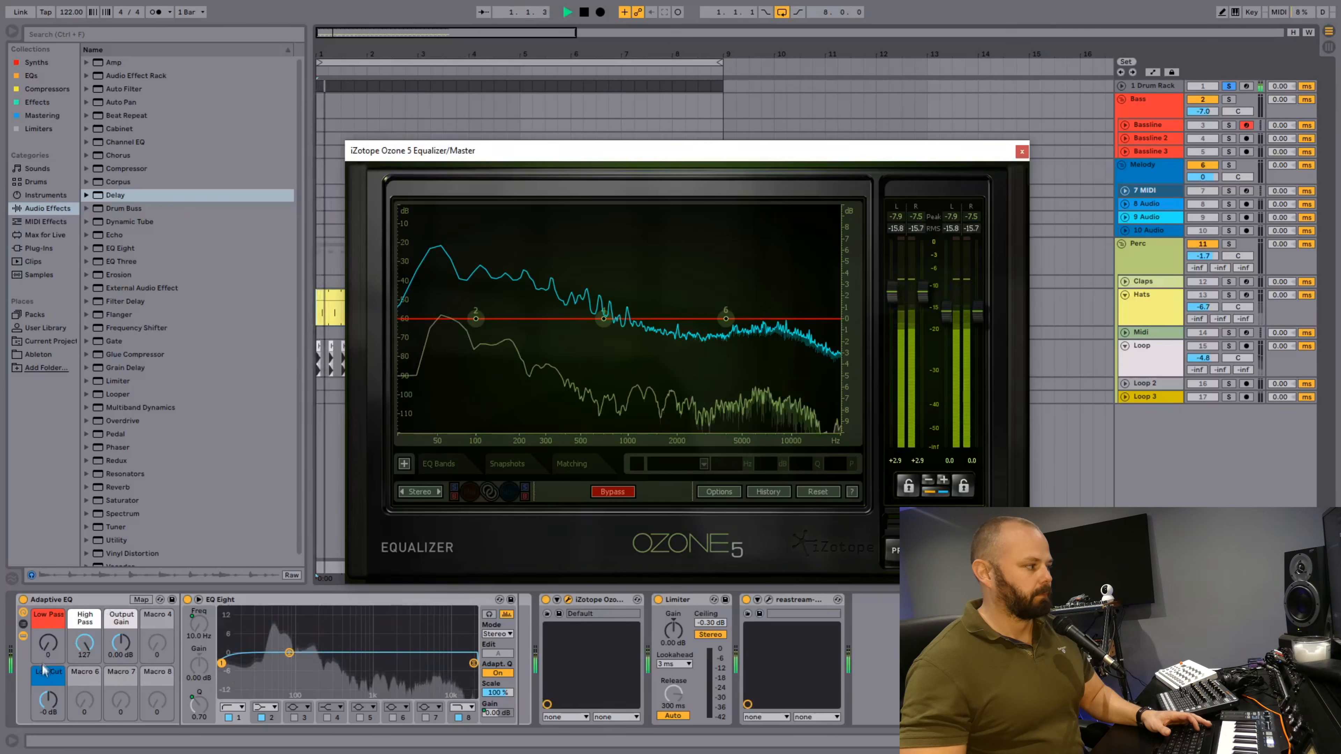
pyautogui.moveTo(49, 644); pyautogui.dragTo(48, 590)
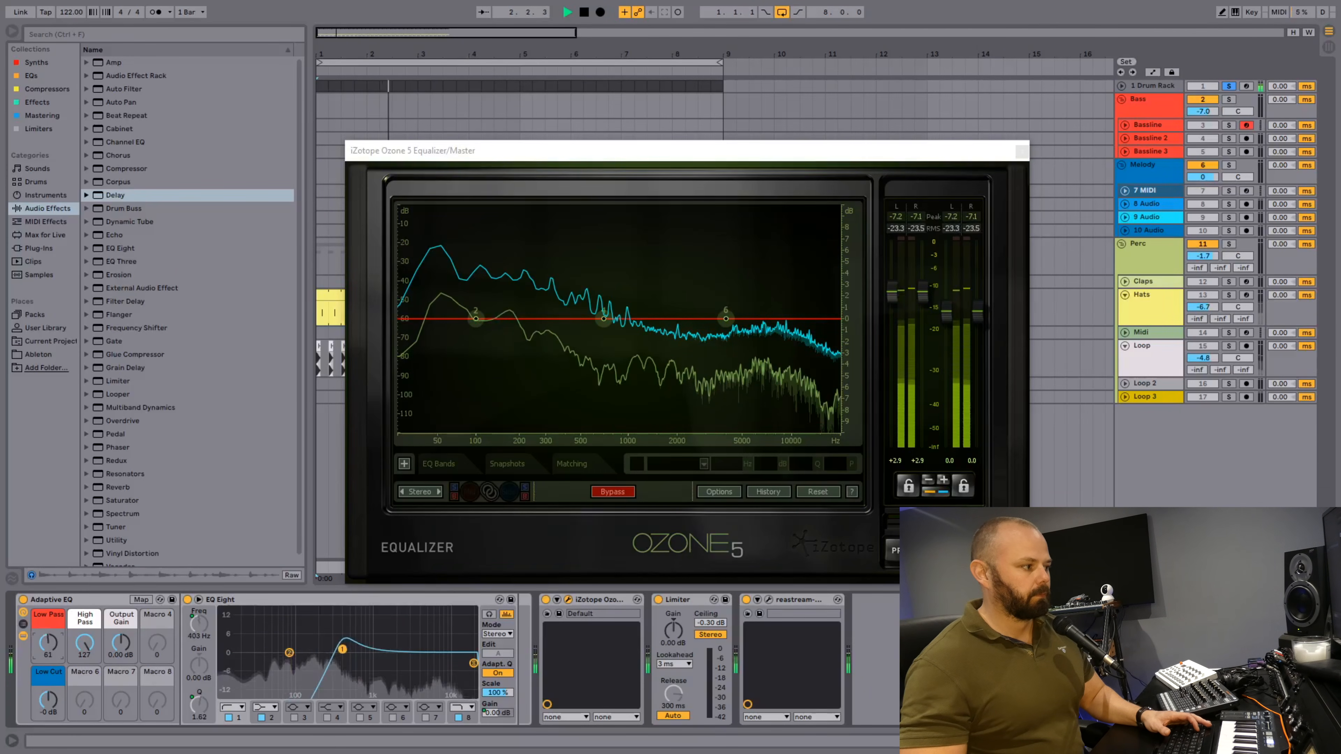
pyautogui.press('space')
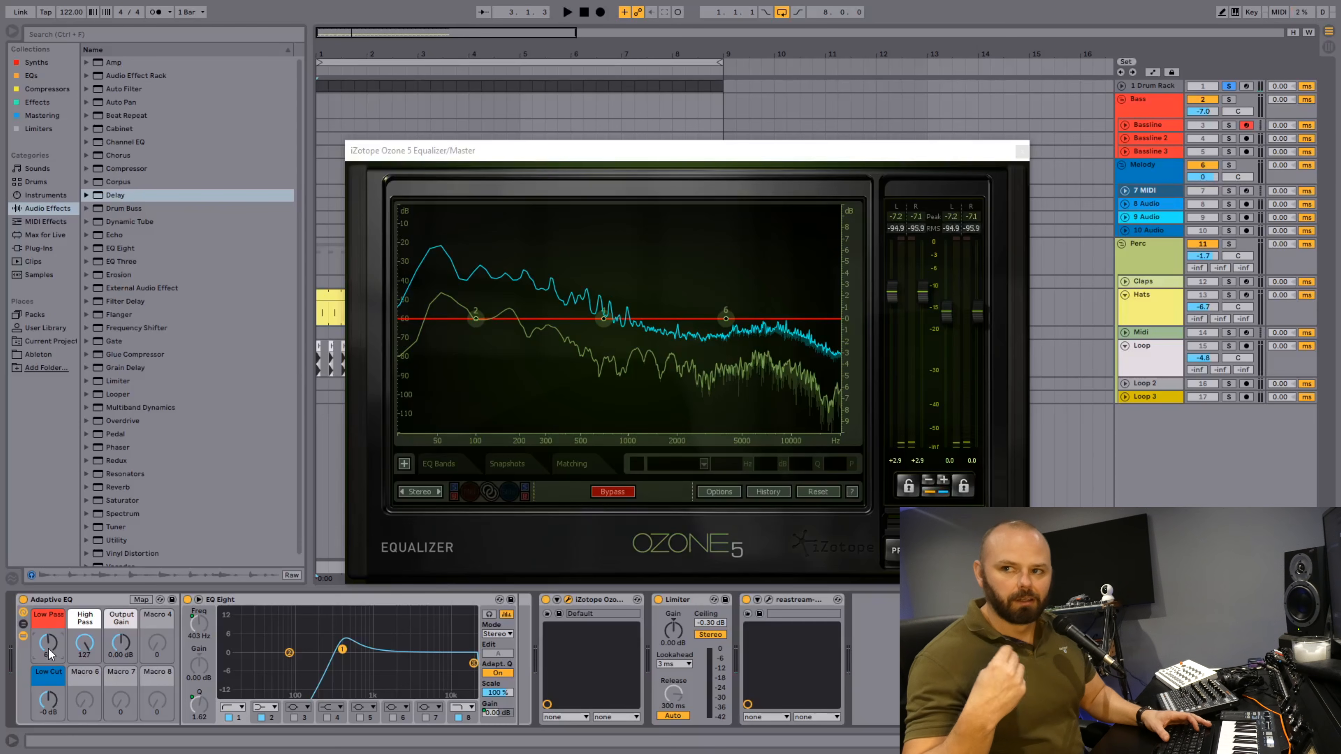
pyautogui.press('space')
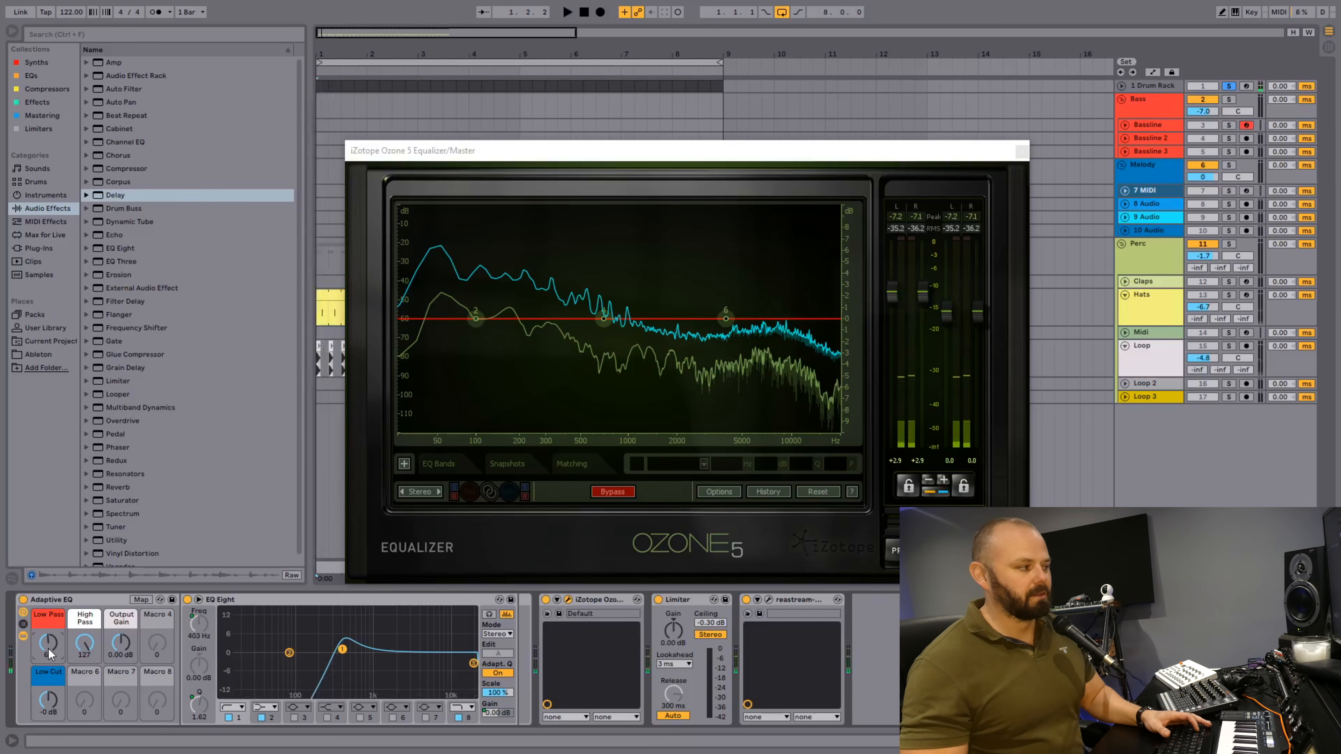
pyautogui.press('space')
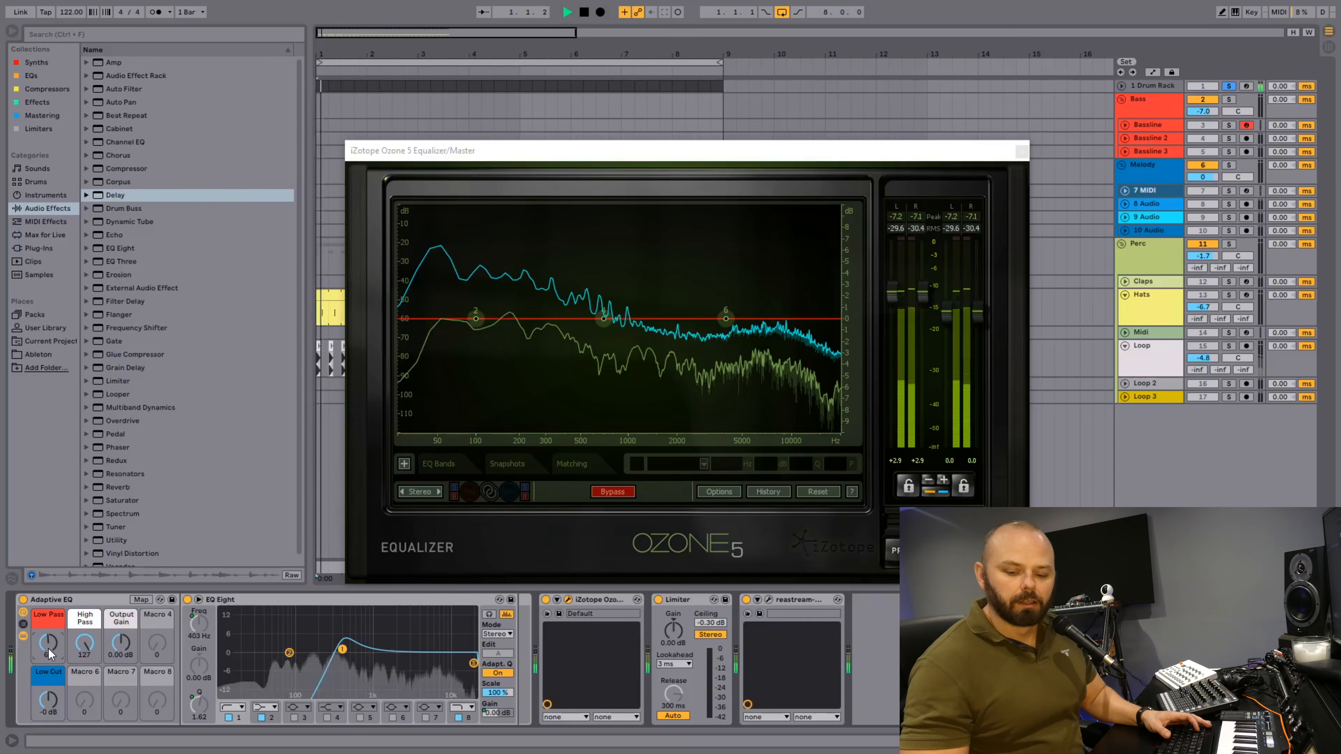
# Return the Low Pass macro to 0 and replay the soloed Drum Rack across its full frequency range.
pyautogui.moveTo(49, 654); pyautogui.dragTo(49, 662)
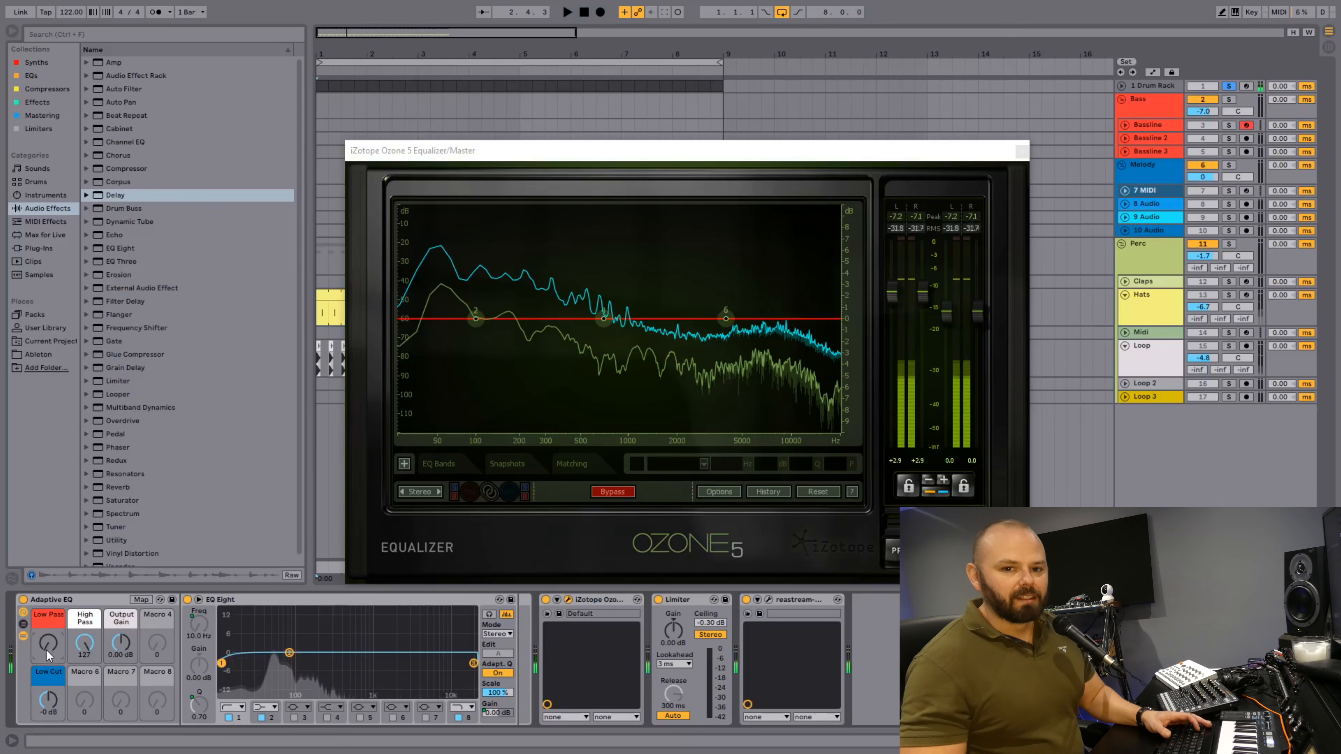
pyautogui.press('space')
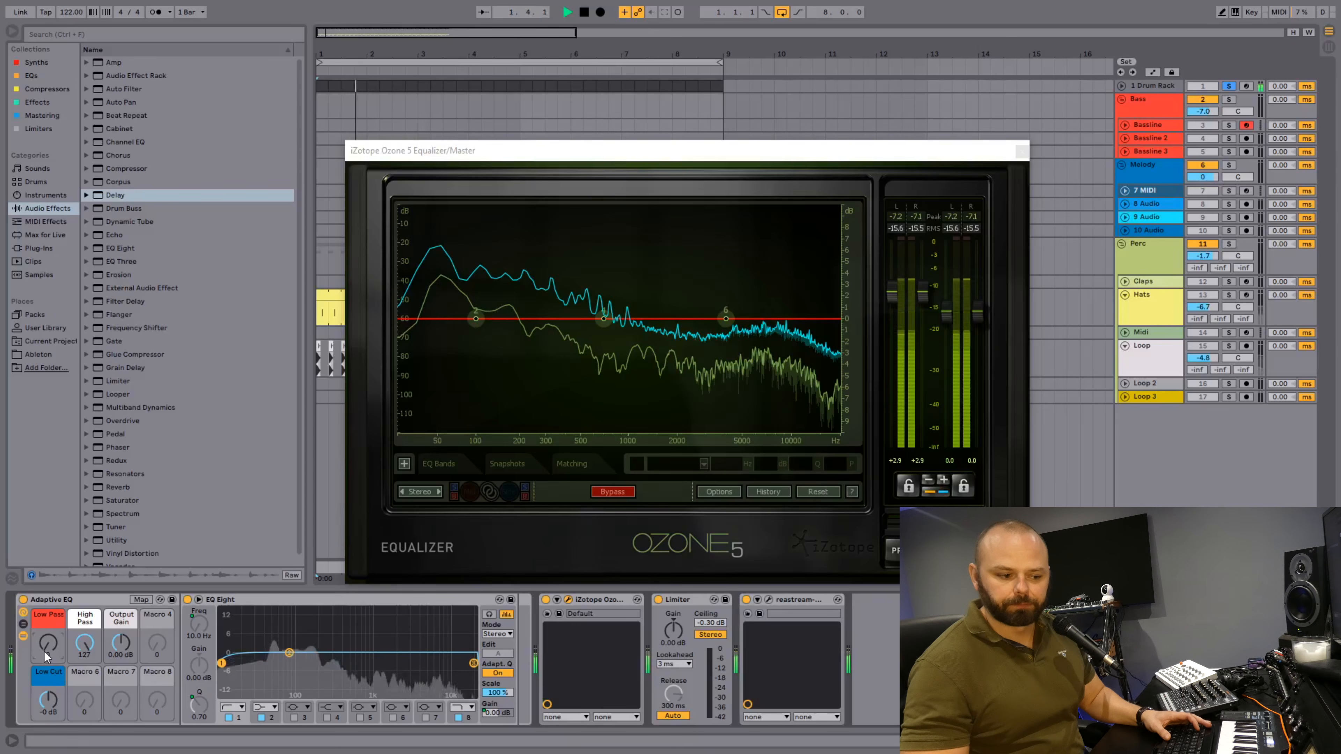
pyautogui.press('space')
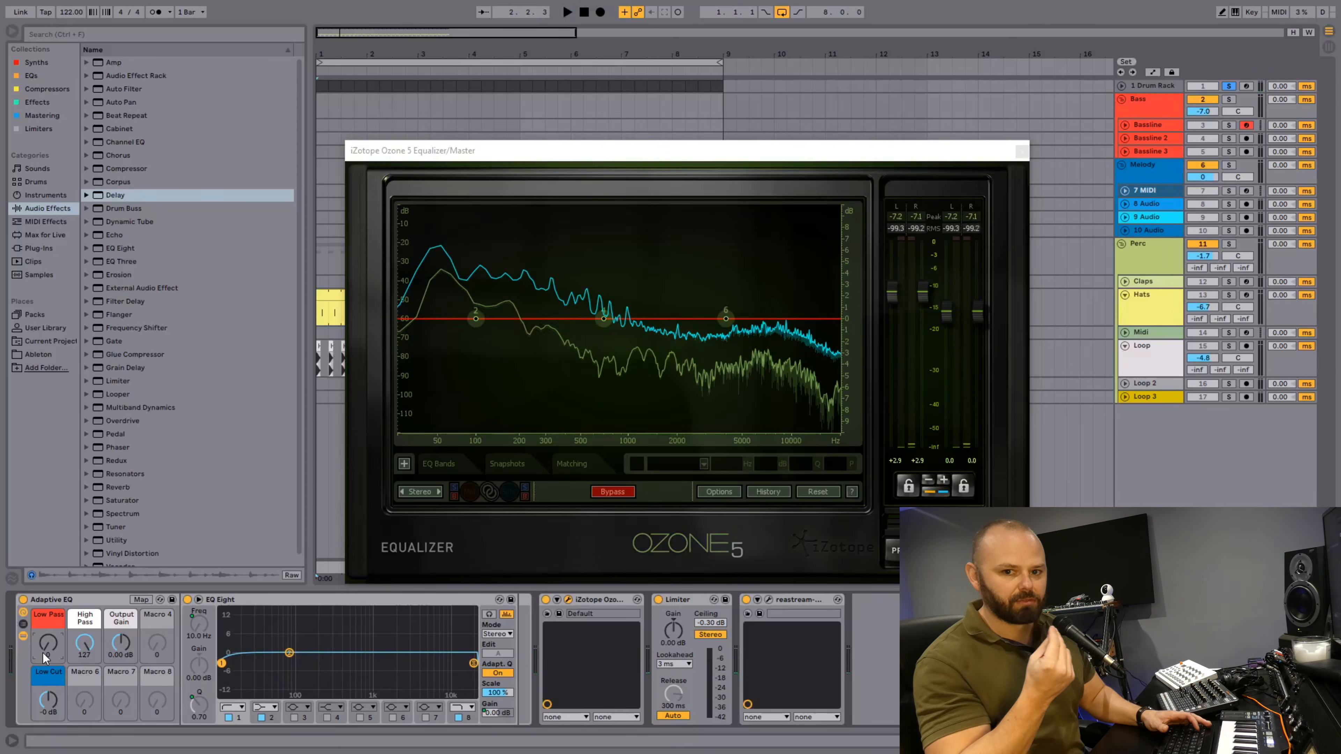
pyautogui.press('space')
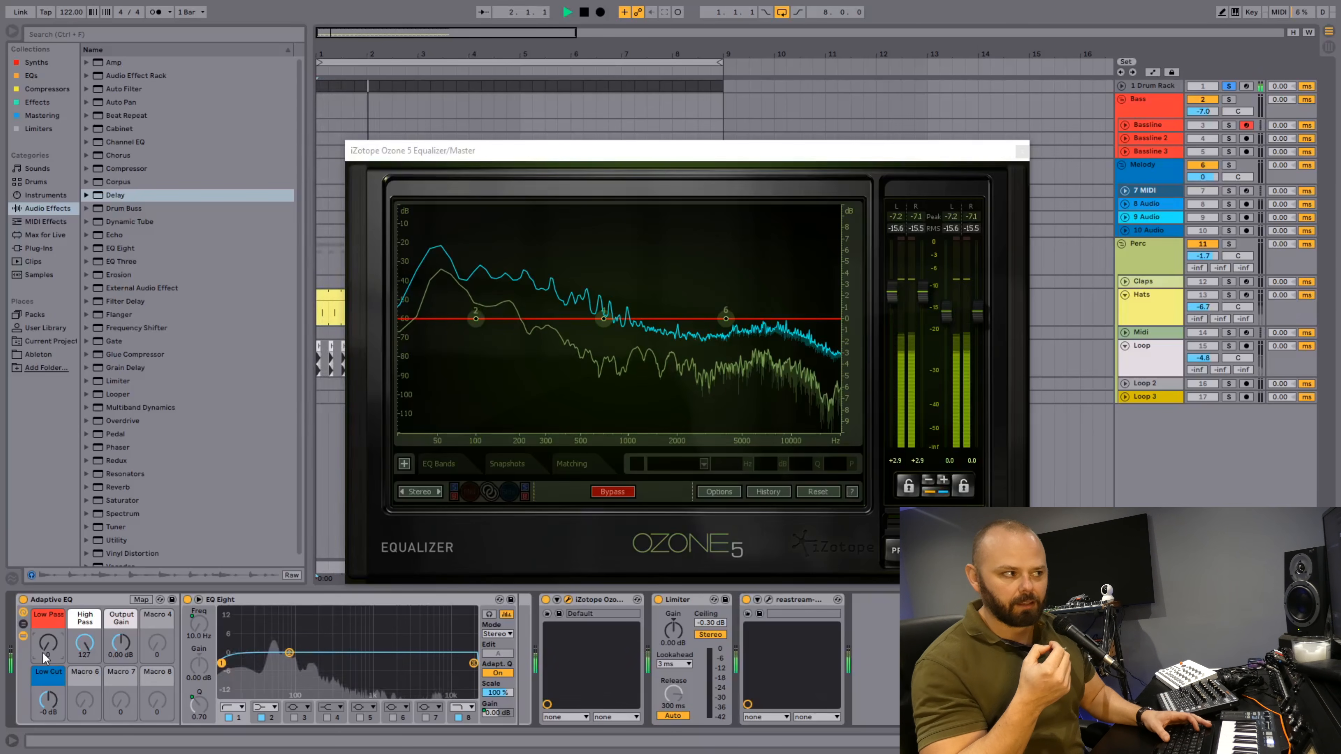
# Replay the soloed Drum Rack briefly and stop playback.
pyautogui.press('space')
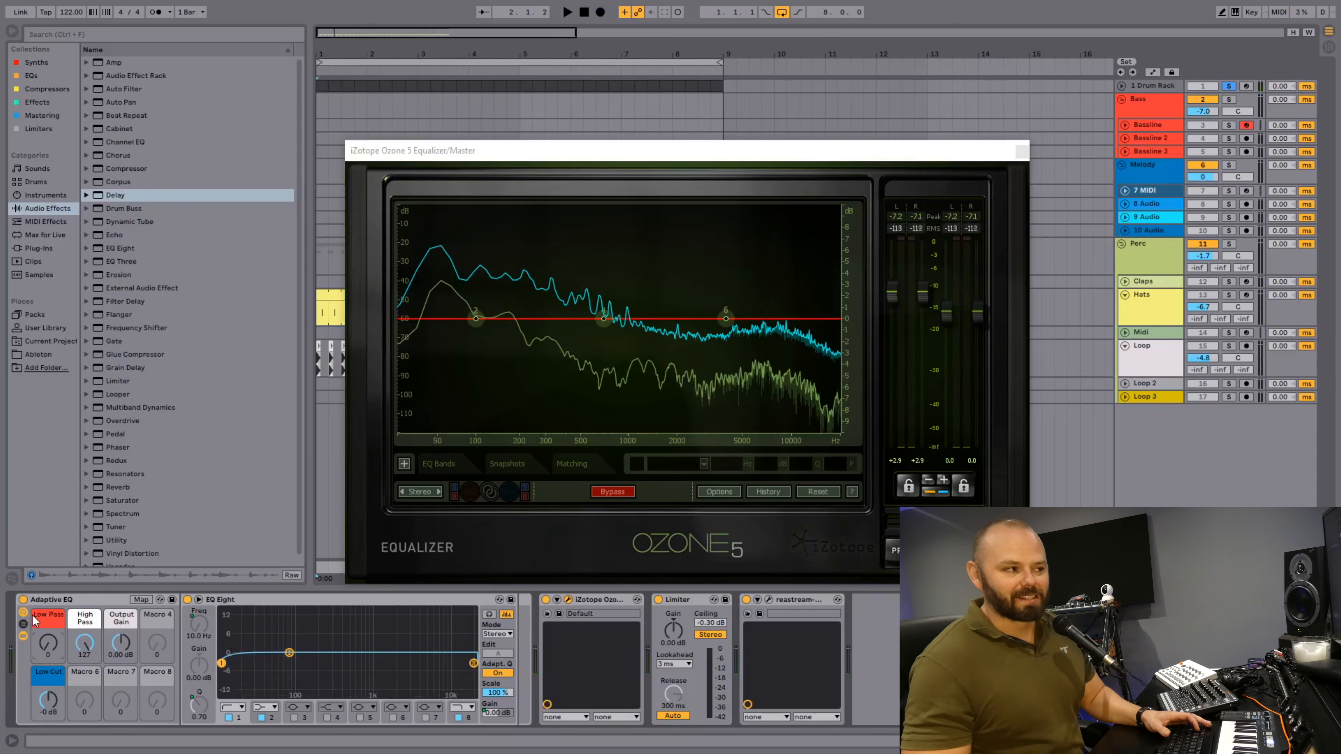
pyautogui.press('space')
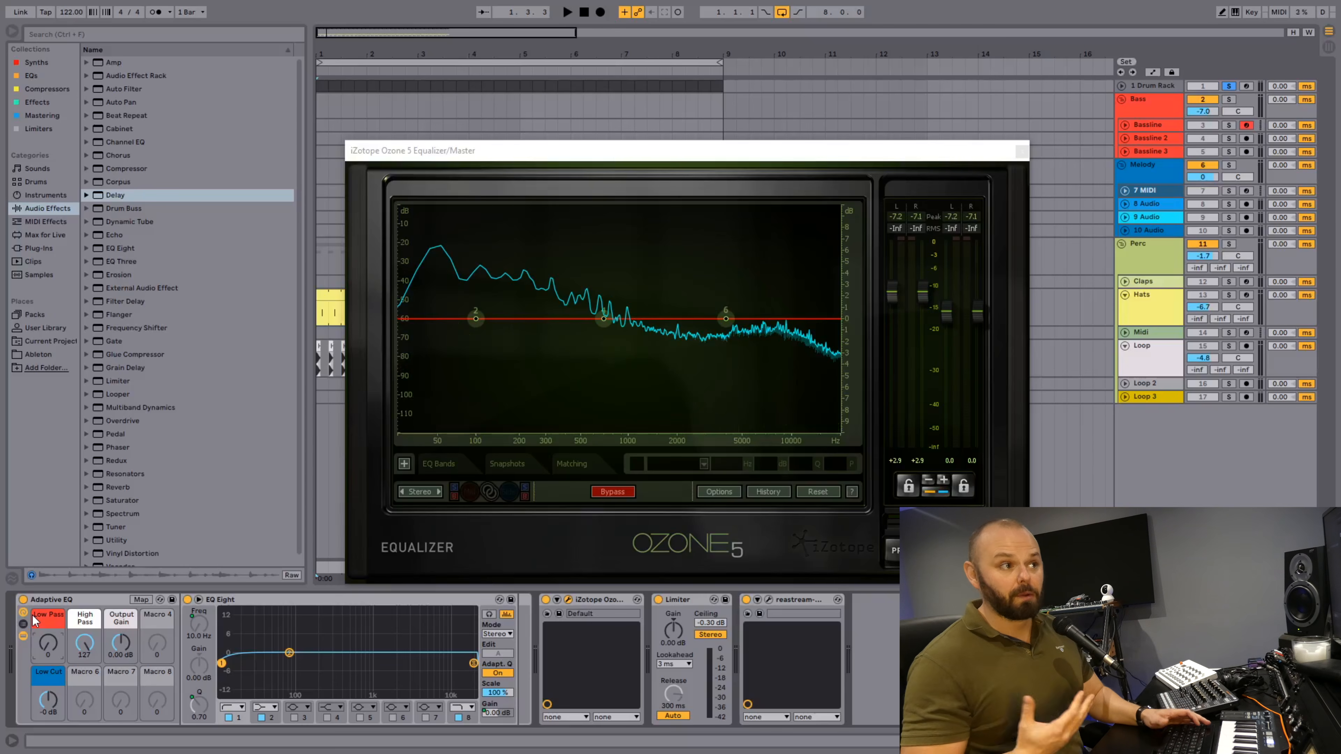
pyautogui.press('space')
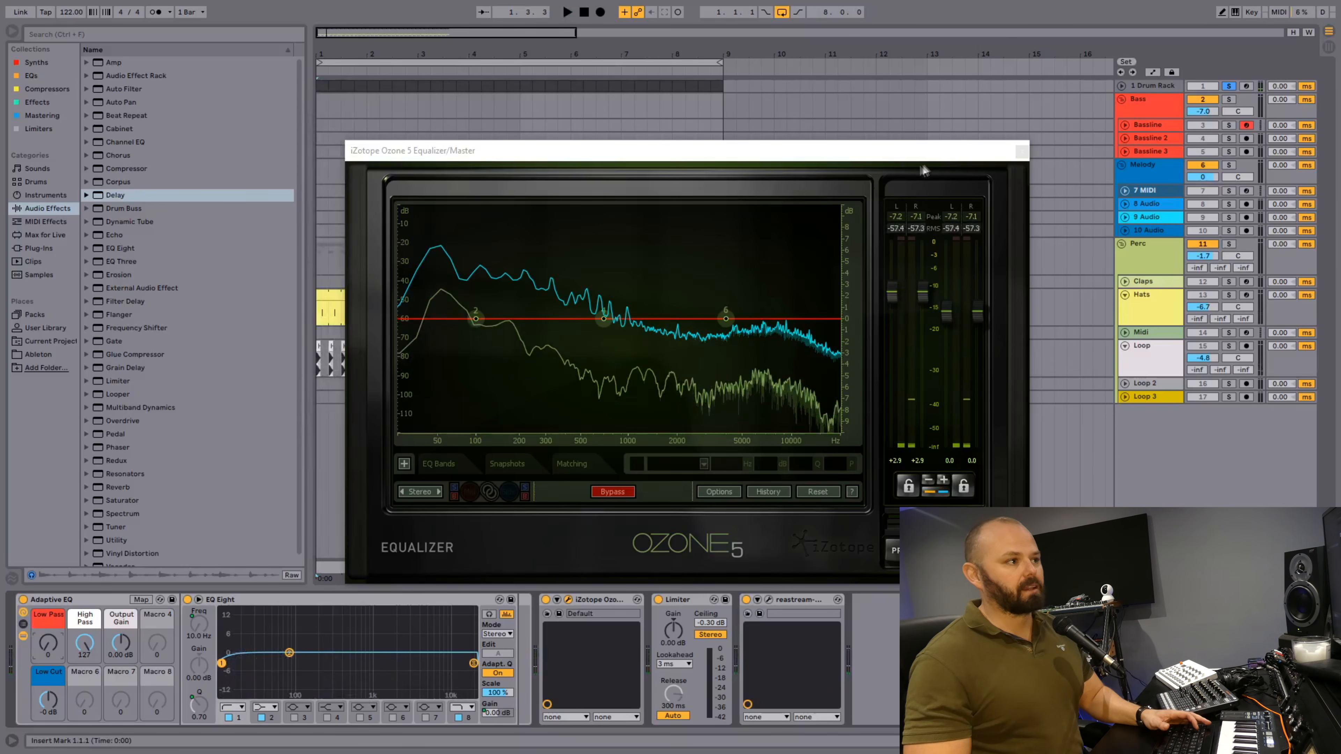
# Unsolo the Drum Rack and lower the Hats track volume to -8.2 dB while playing all tracks together.
pyautogui.click(1020, 152)
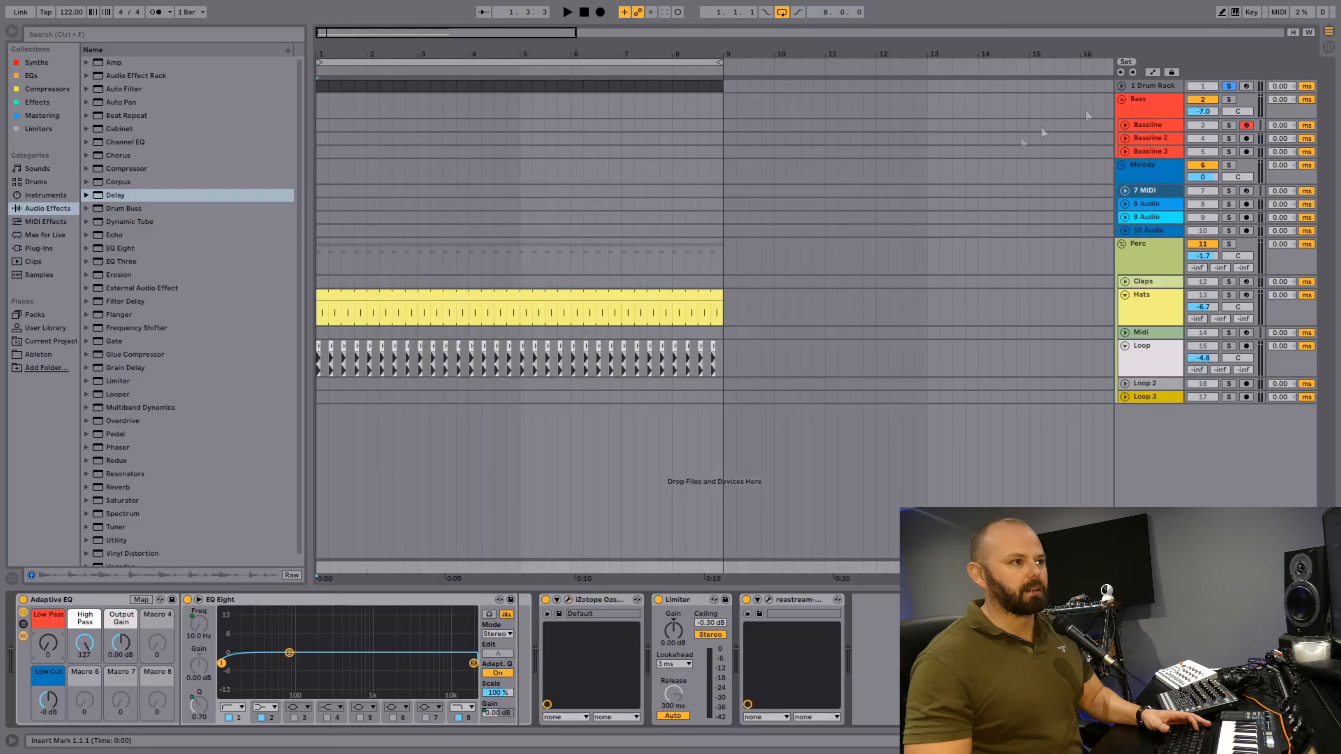
pyautogui.click(1230, 87)
pyautogui.press('space')
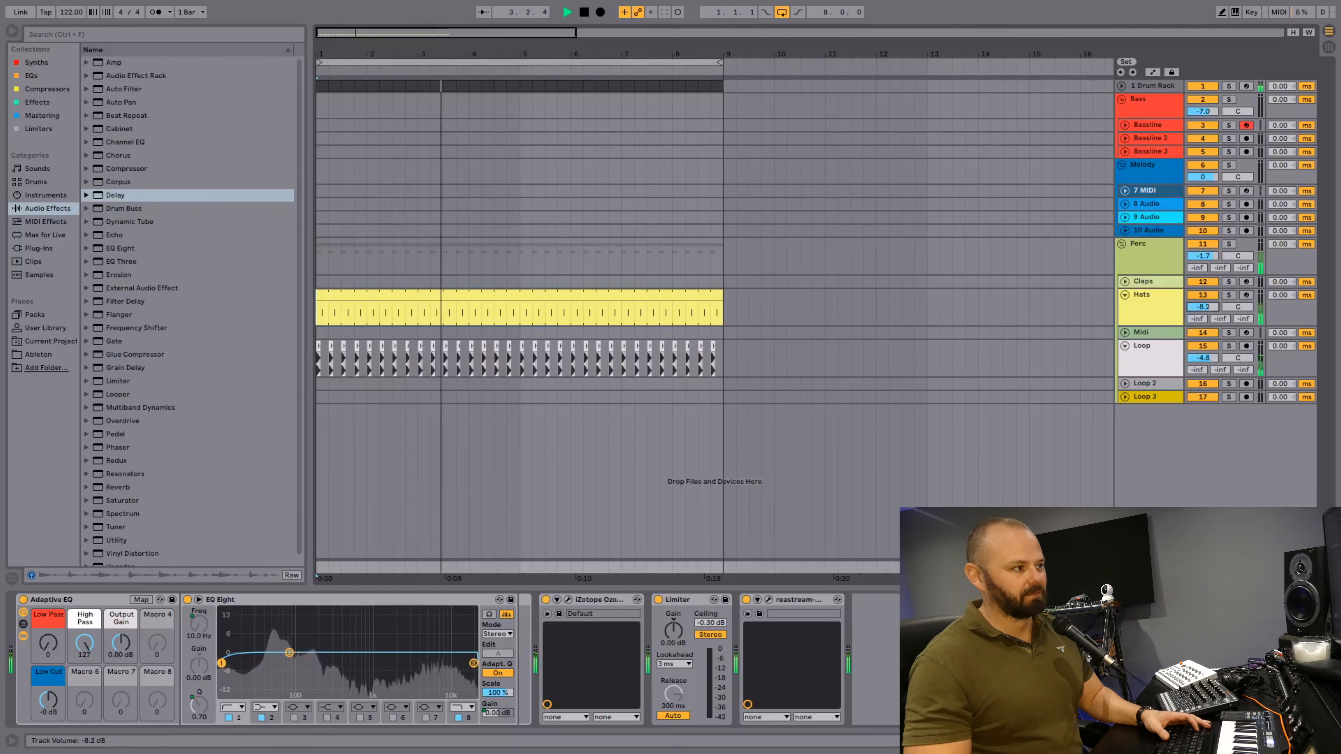
pyautogui.press('space')
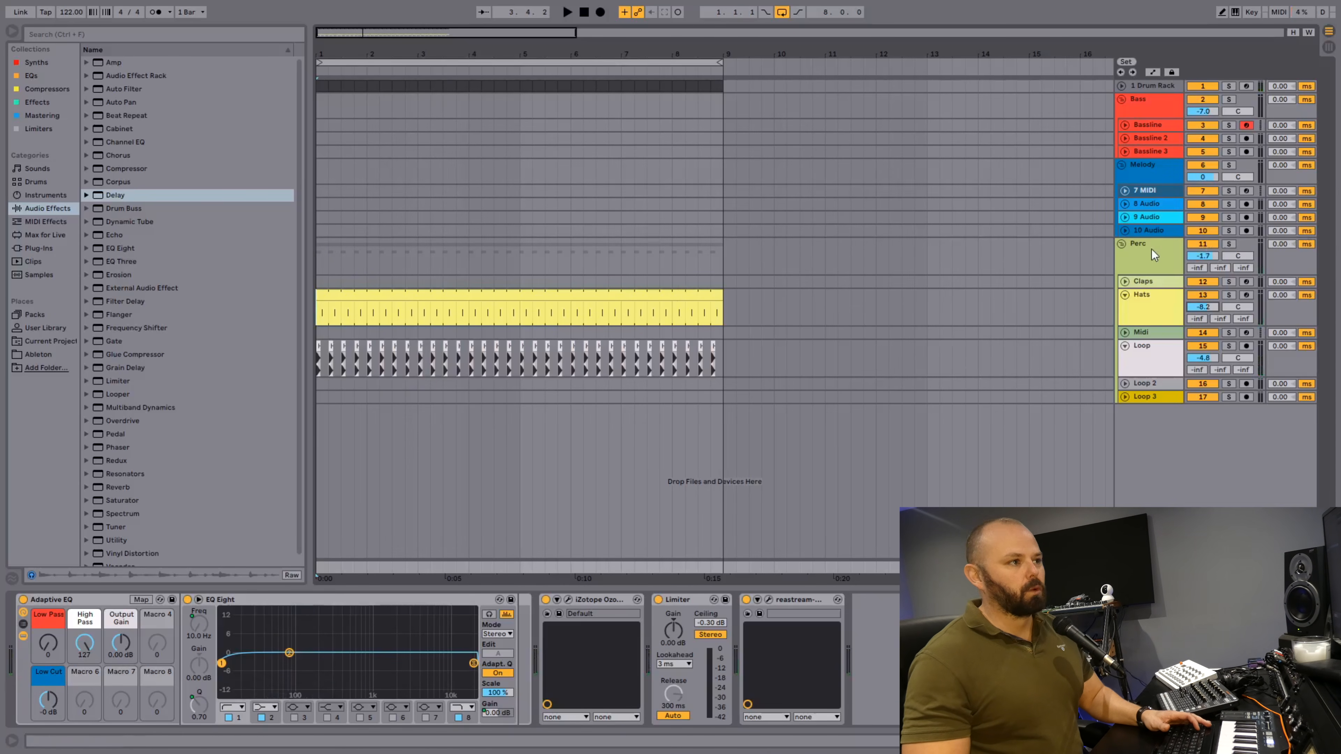
# Enable the kick sample's filter and lower its frequency to 2.08 kHz during playback with the Perc group deactivated.
pyautogui.click(1155, 83)
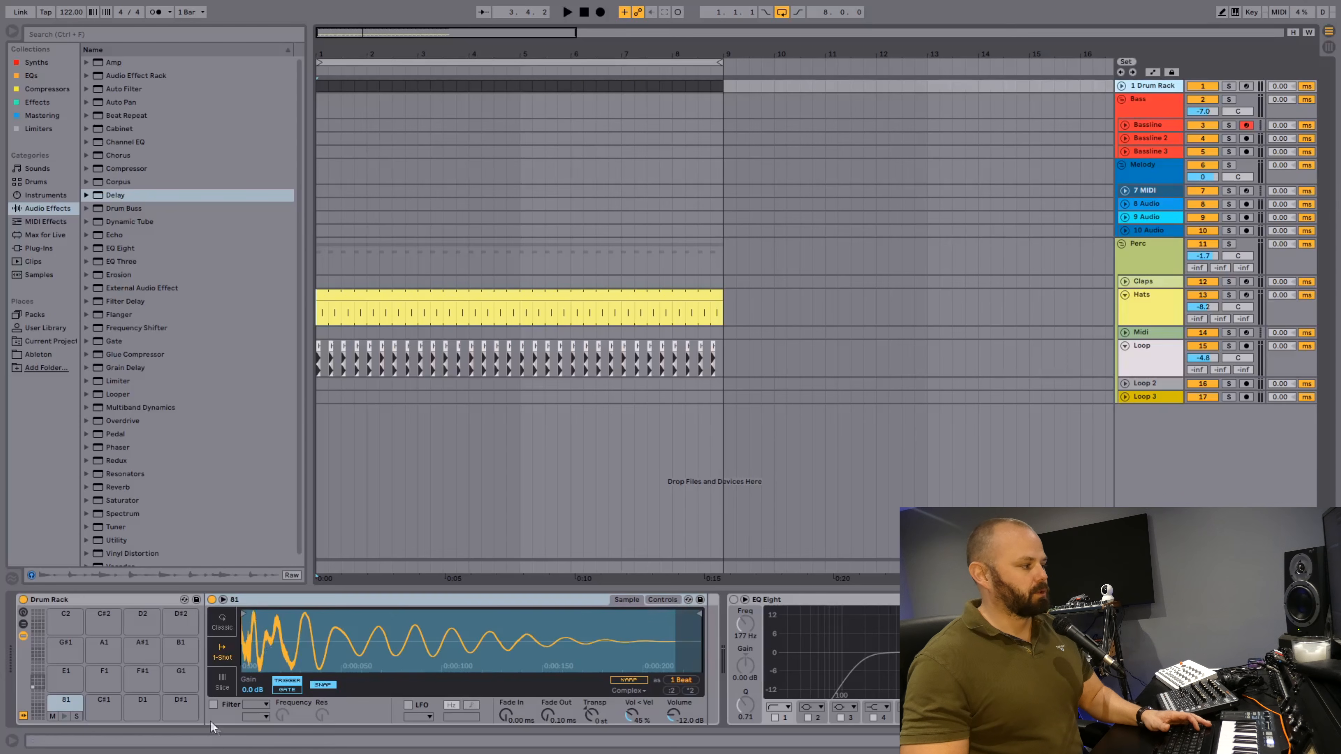
pyautogui.click(213, 705)
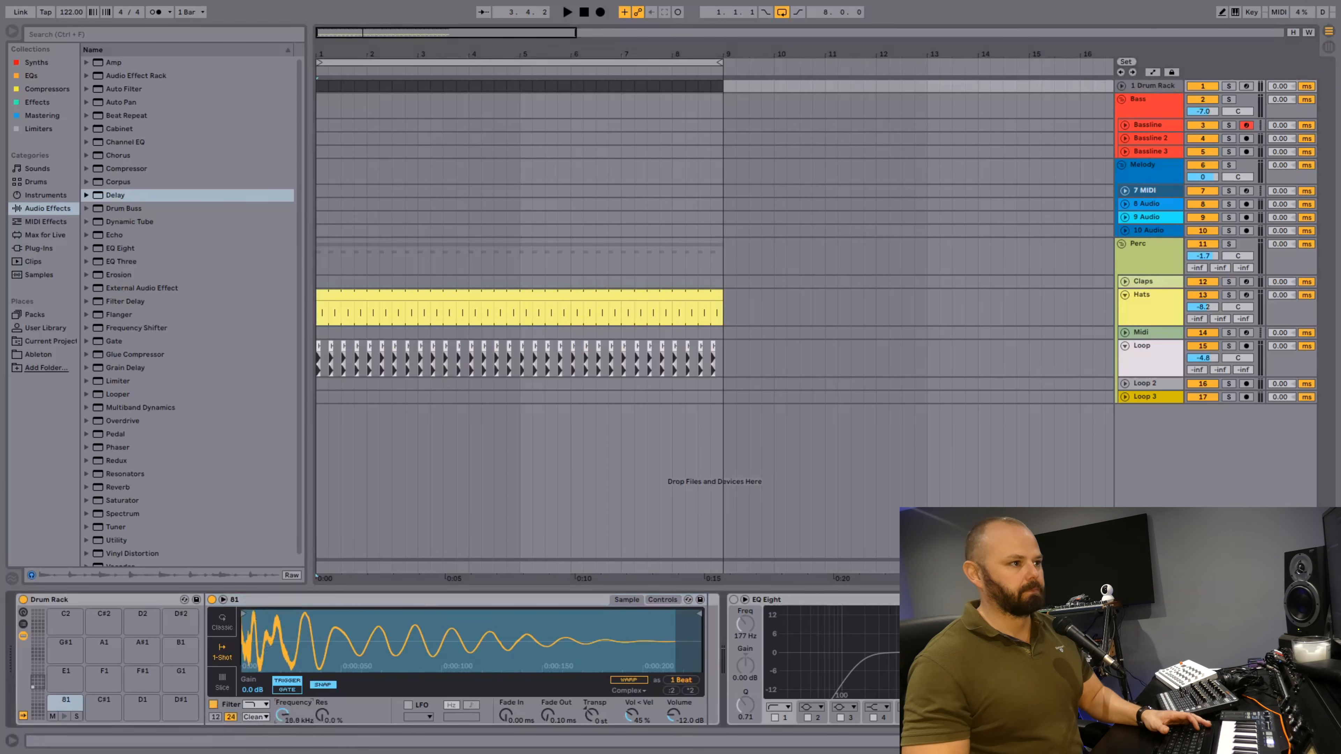
pyautogui.press('space')
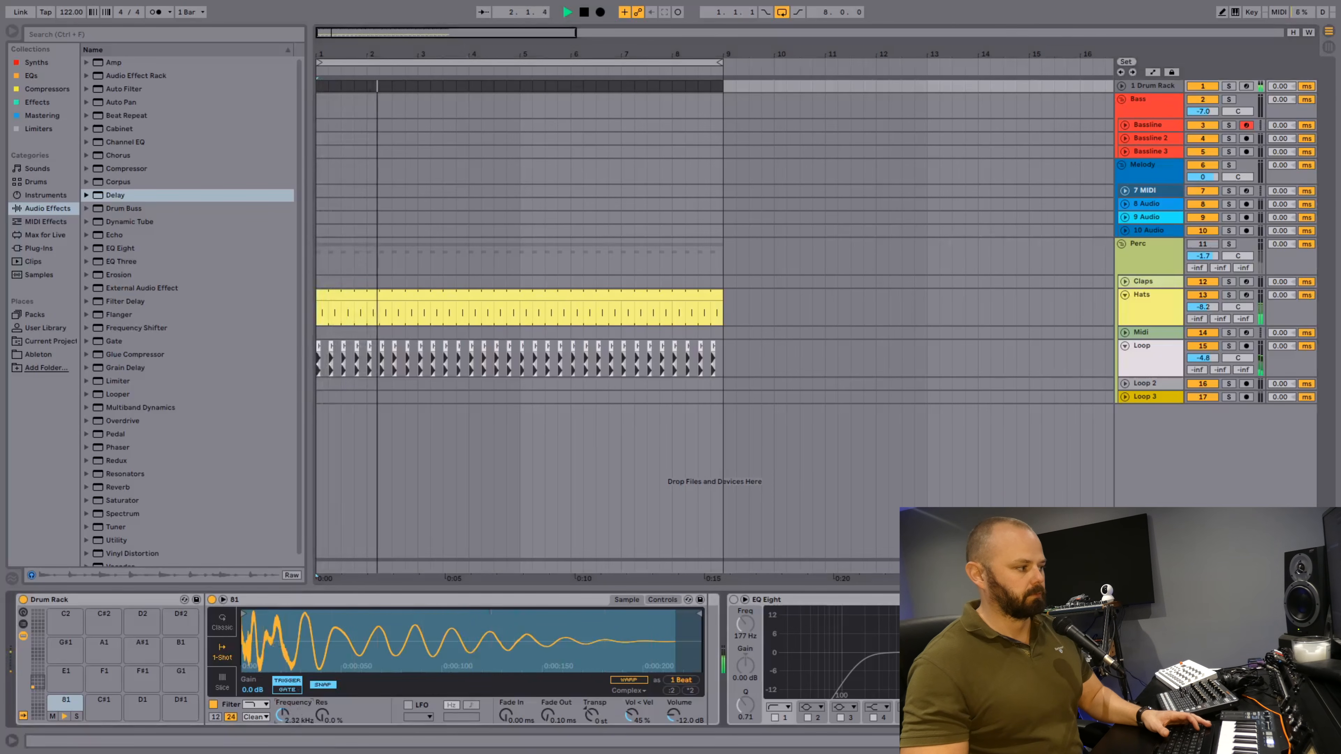
pyautogui.press('space')
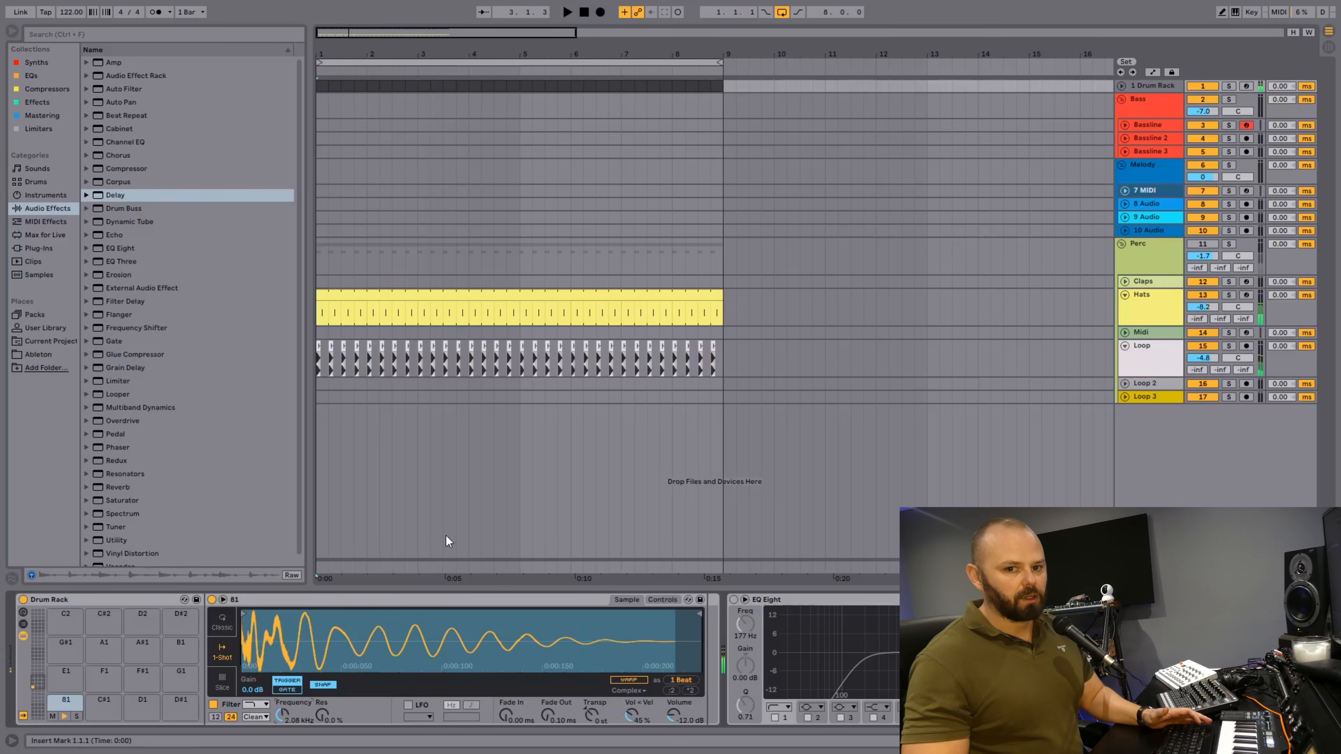
# Open the master's Ozone 5 Equalizer and play the filtered kick to examine its spectrum.
pyautogui.click(1149, 566)
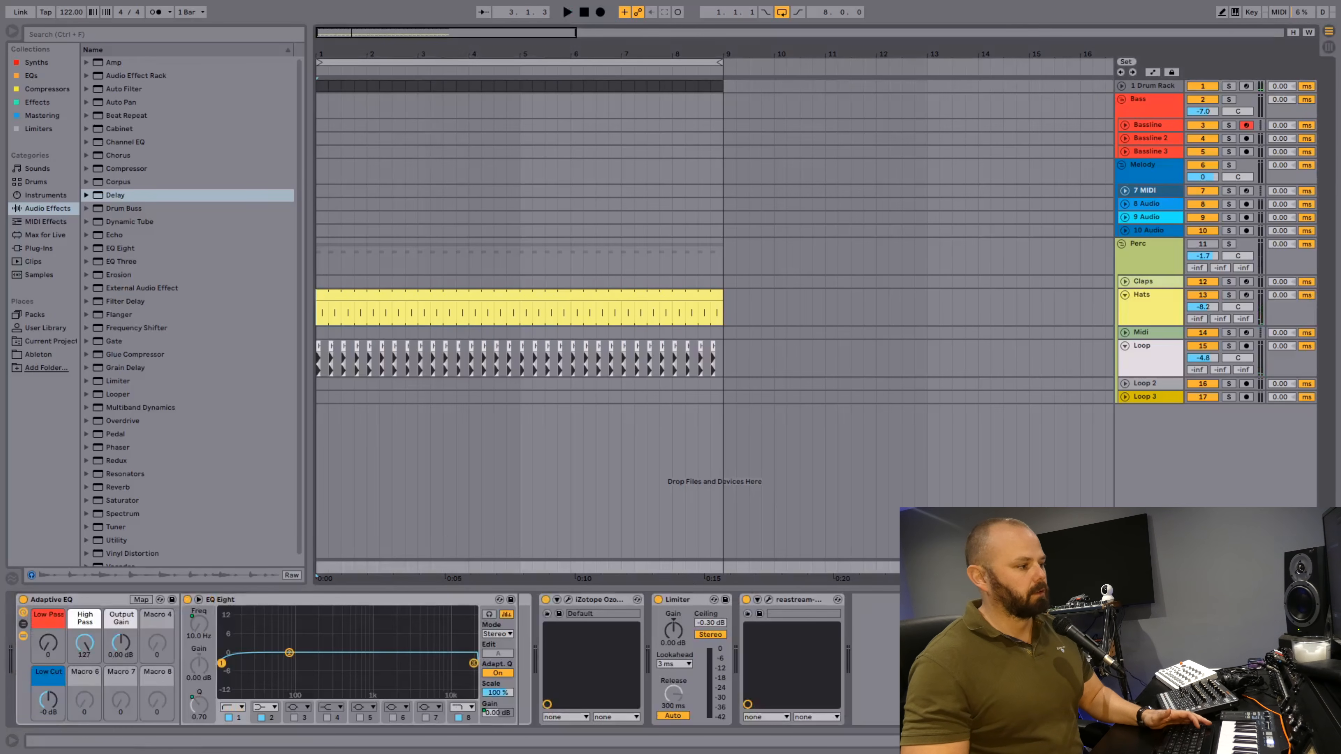
pyautogui.click(567, 600)
pyautogui.press('space')
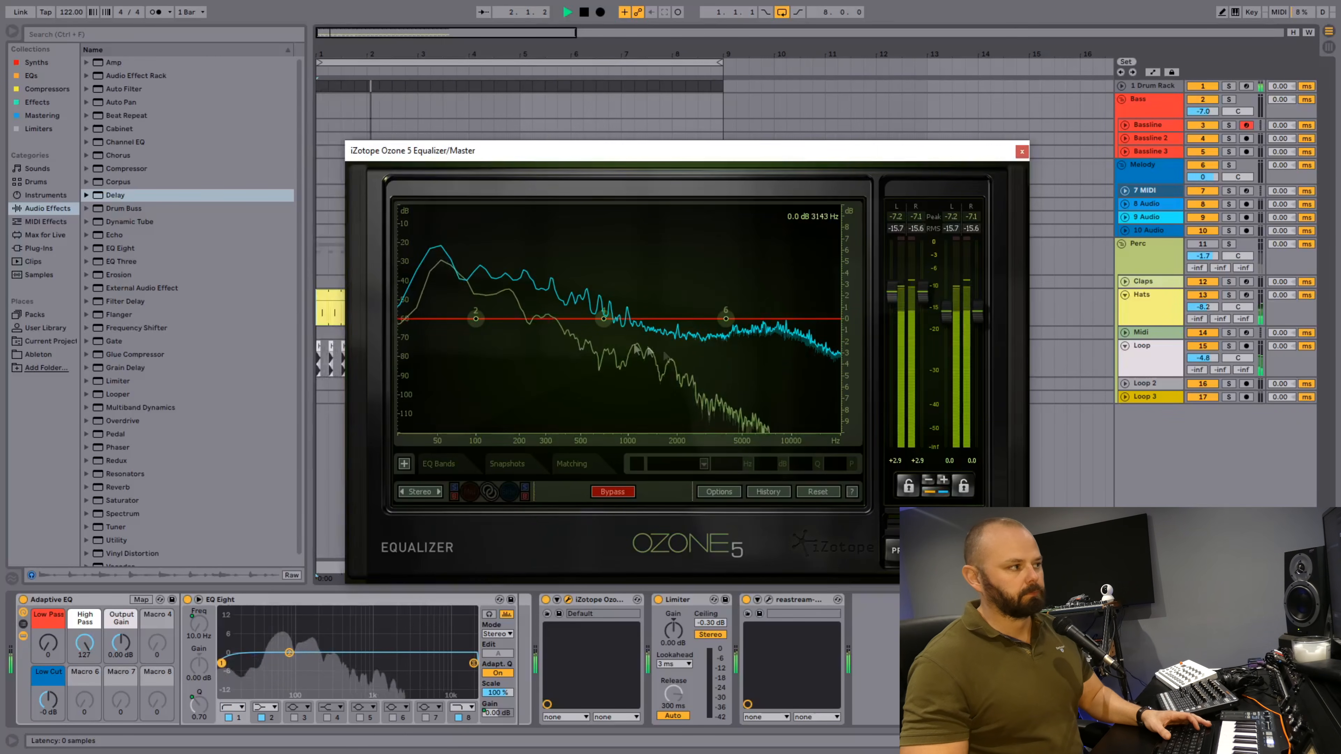
pyautogui.press('space')
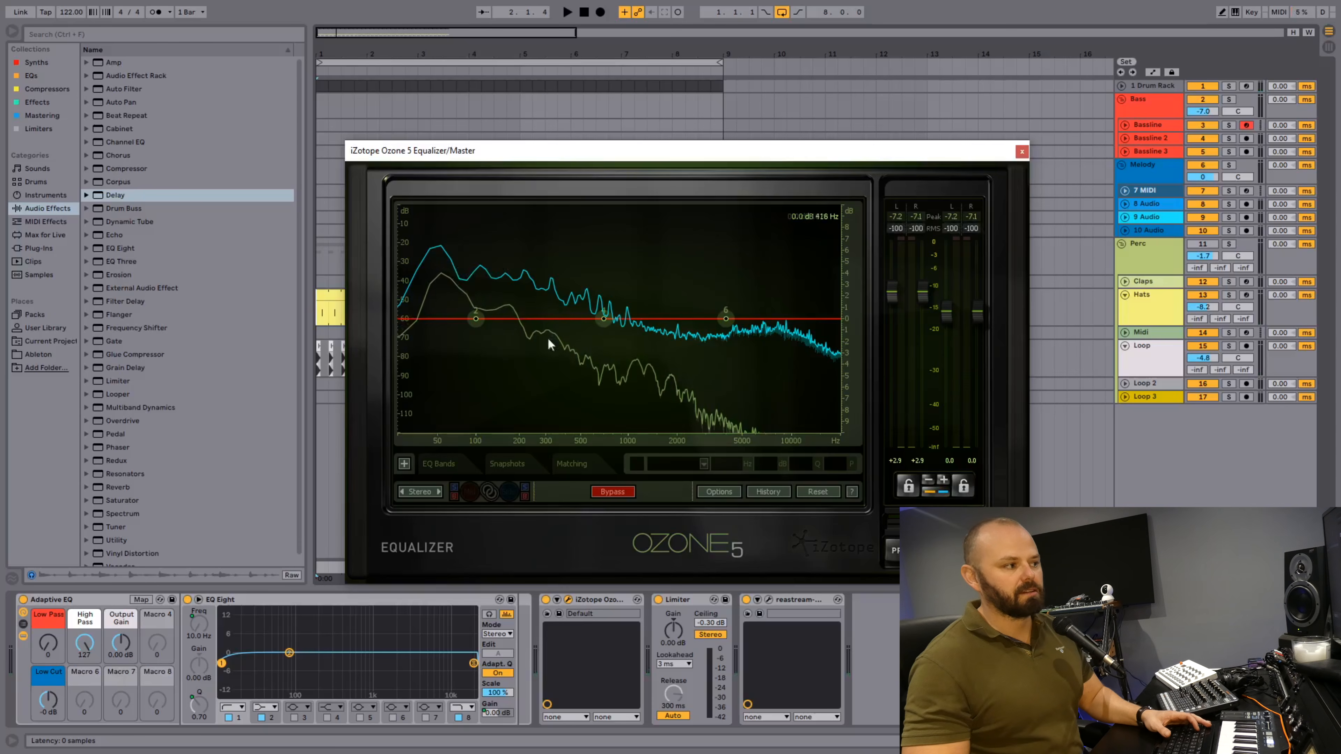
pyautogui.press('space')
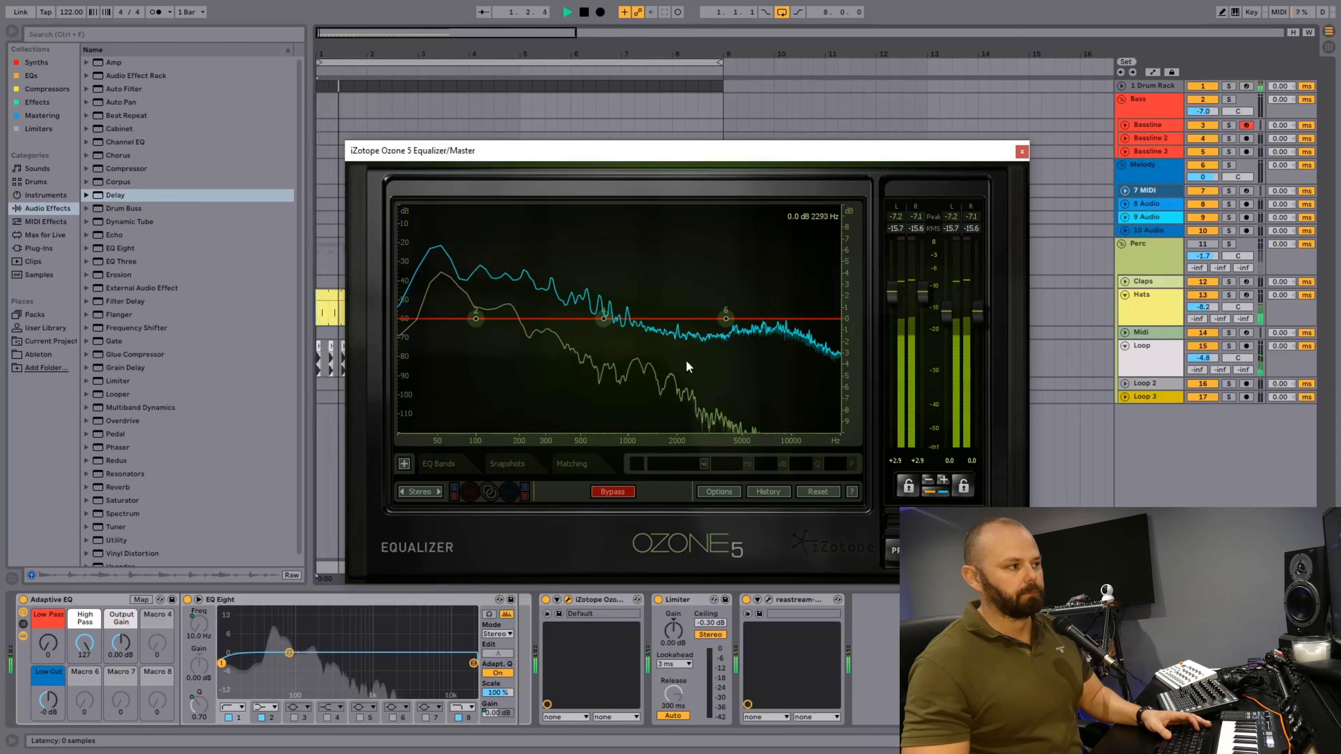
# Reactivate the Perc group to hear it with the filtered kick, and close the Ozone 5 Equalizer.
pyautogui.click(1207, 244)
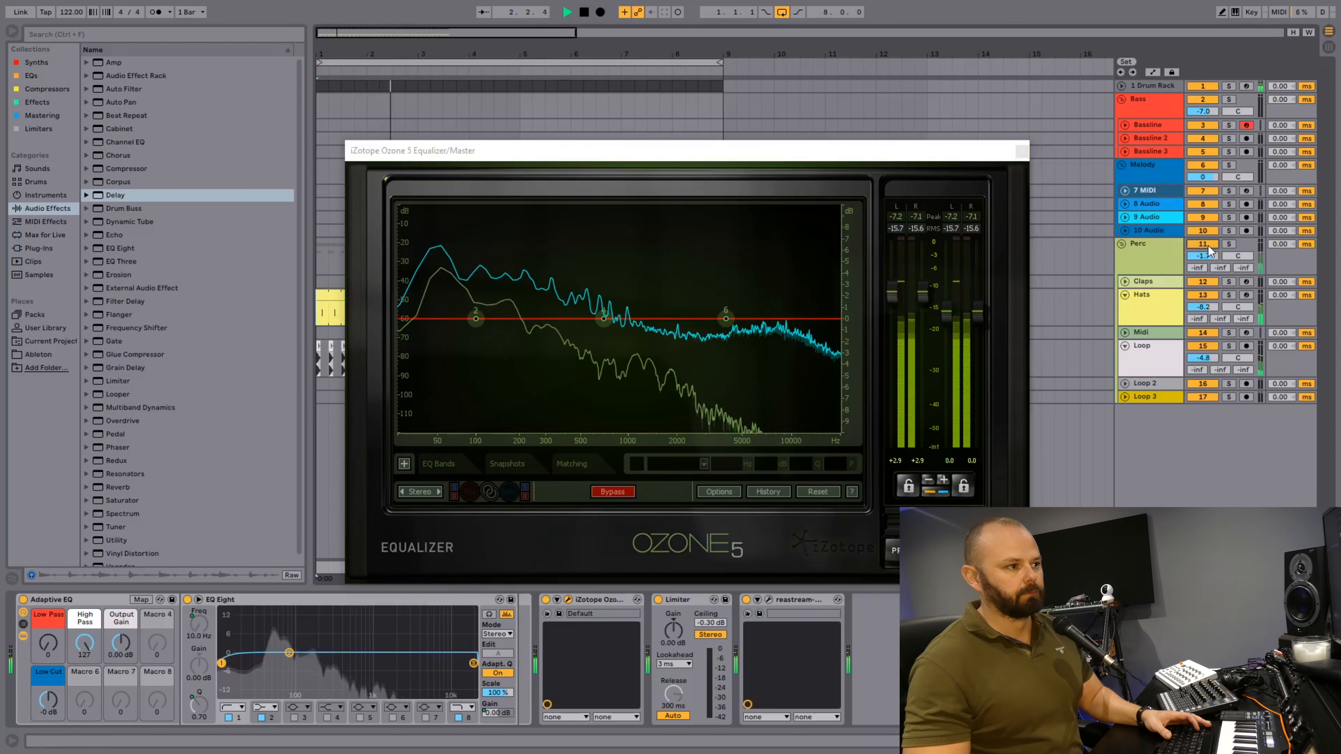
pyautogui.click(1021, 150)
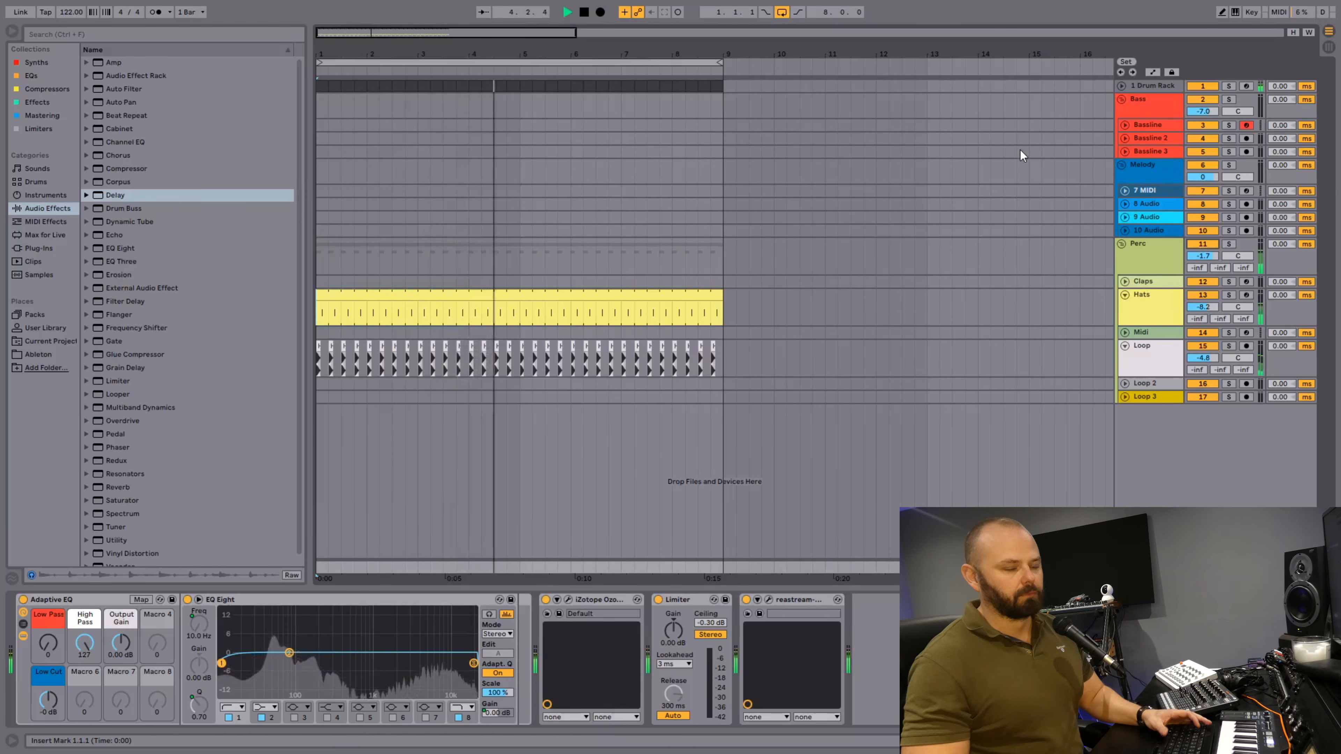
pyautogui.press('space')
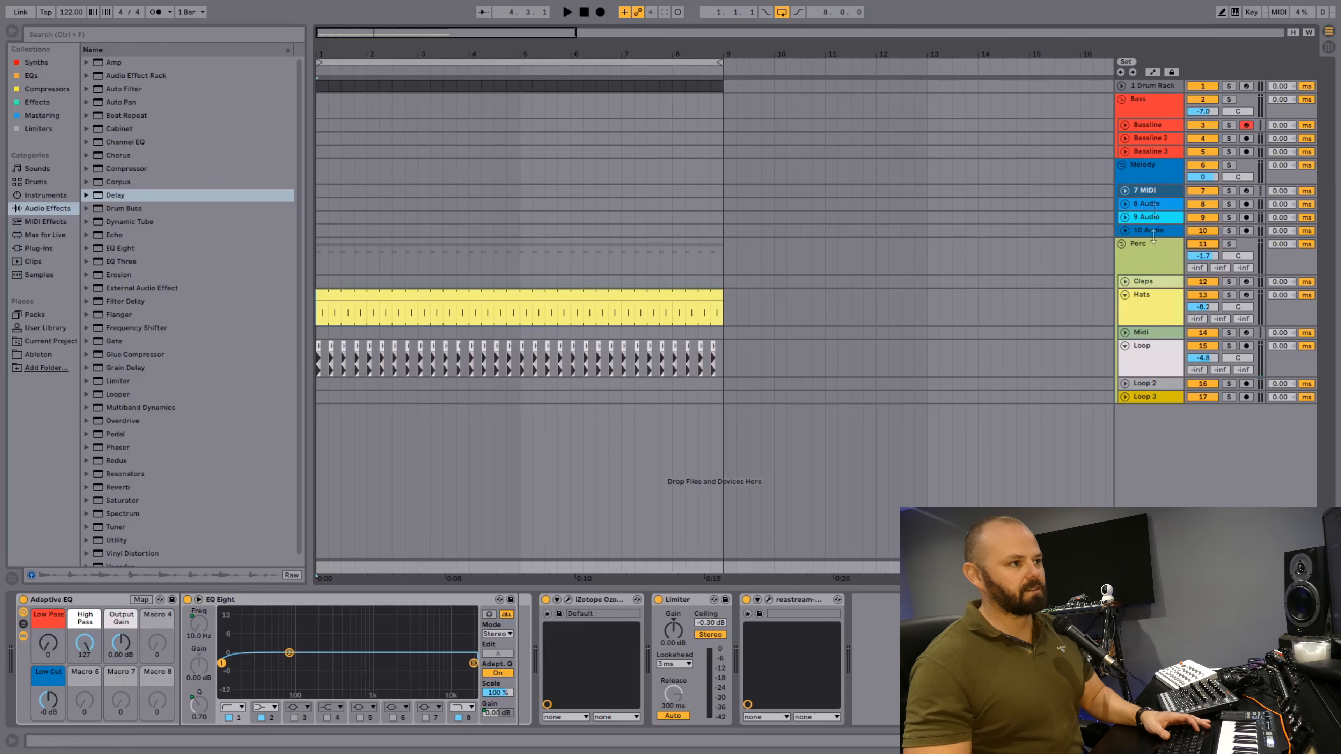
# Compare the kick with its filter off and on during playback, lower the Perc group volume to -3.3 dB, and leave the filter off.
pyautogui.click(1152, 86)
pyautogui.press('space')
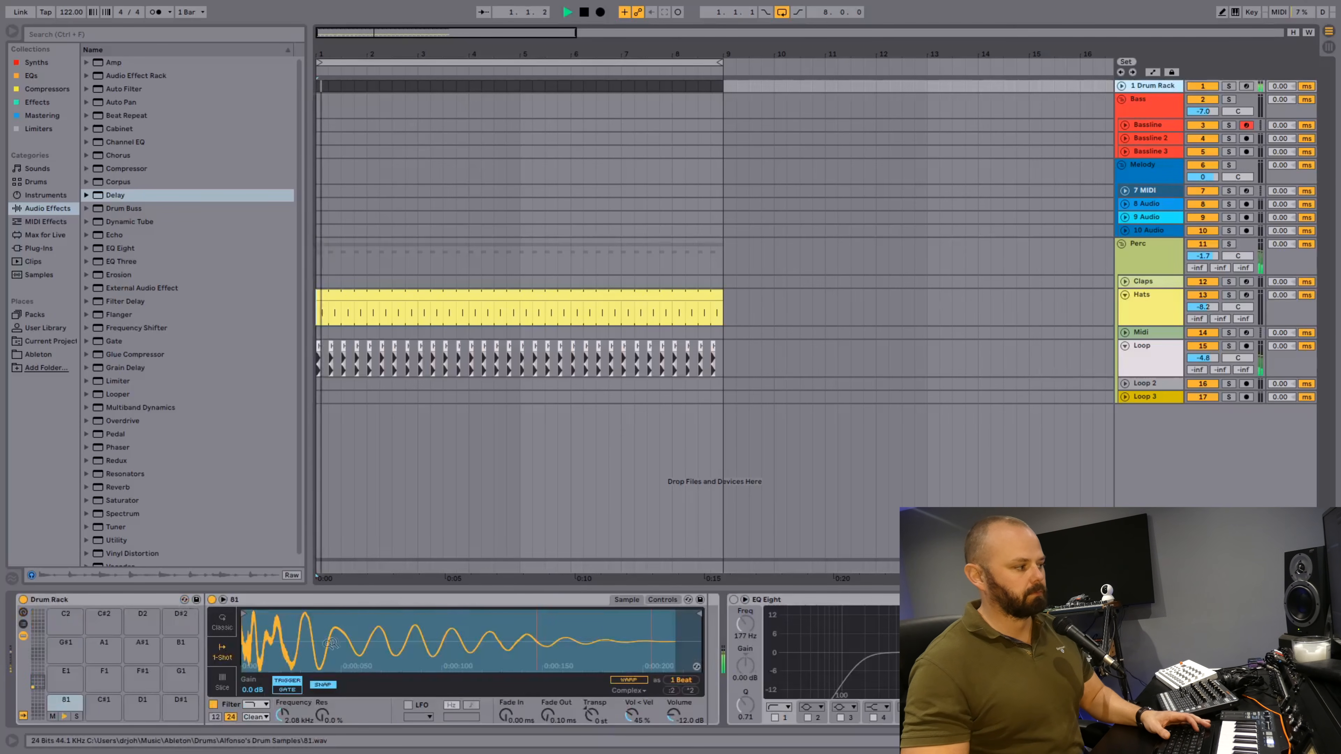
pyautogui.click(213, 705)
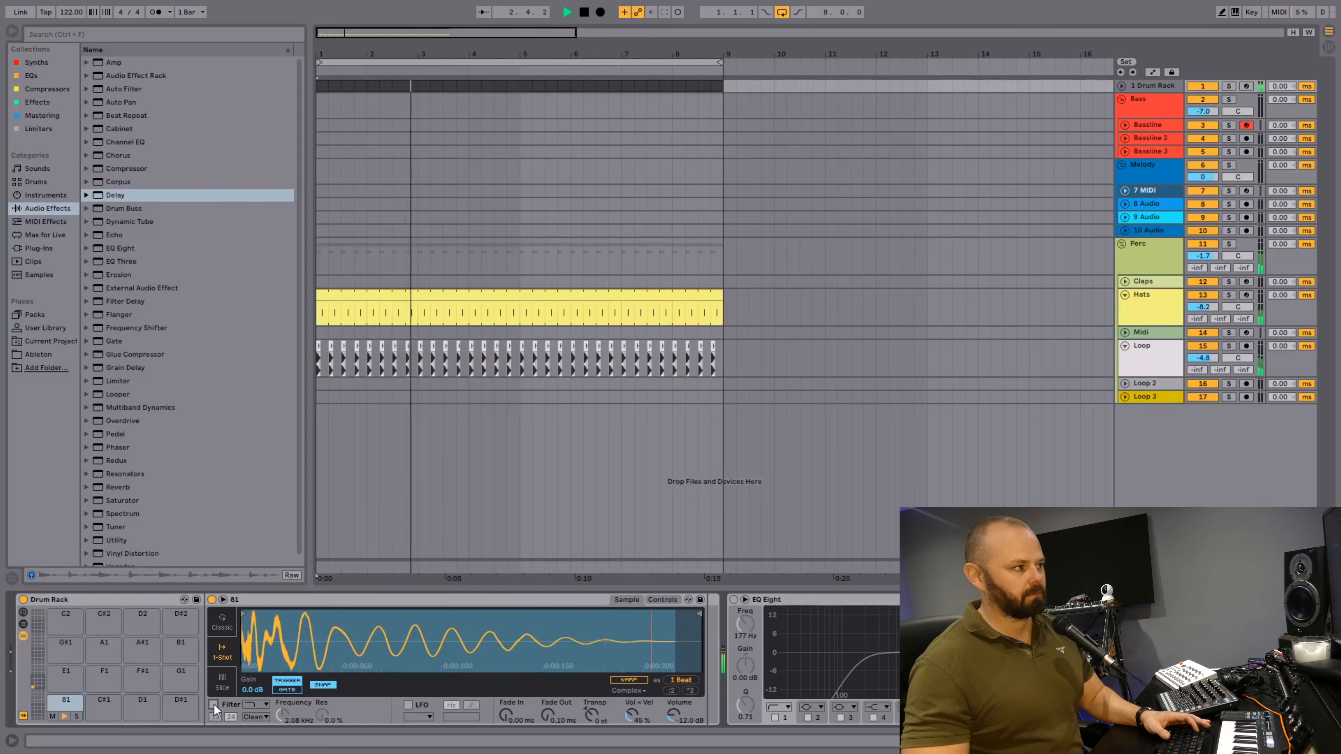
pyautogui.click(214, 704)
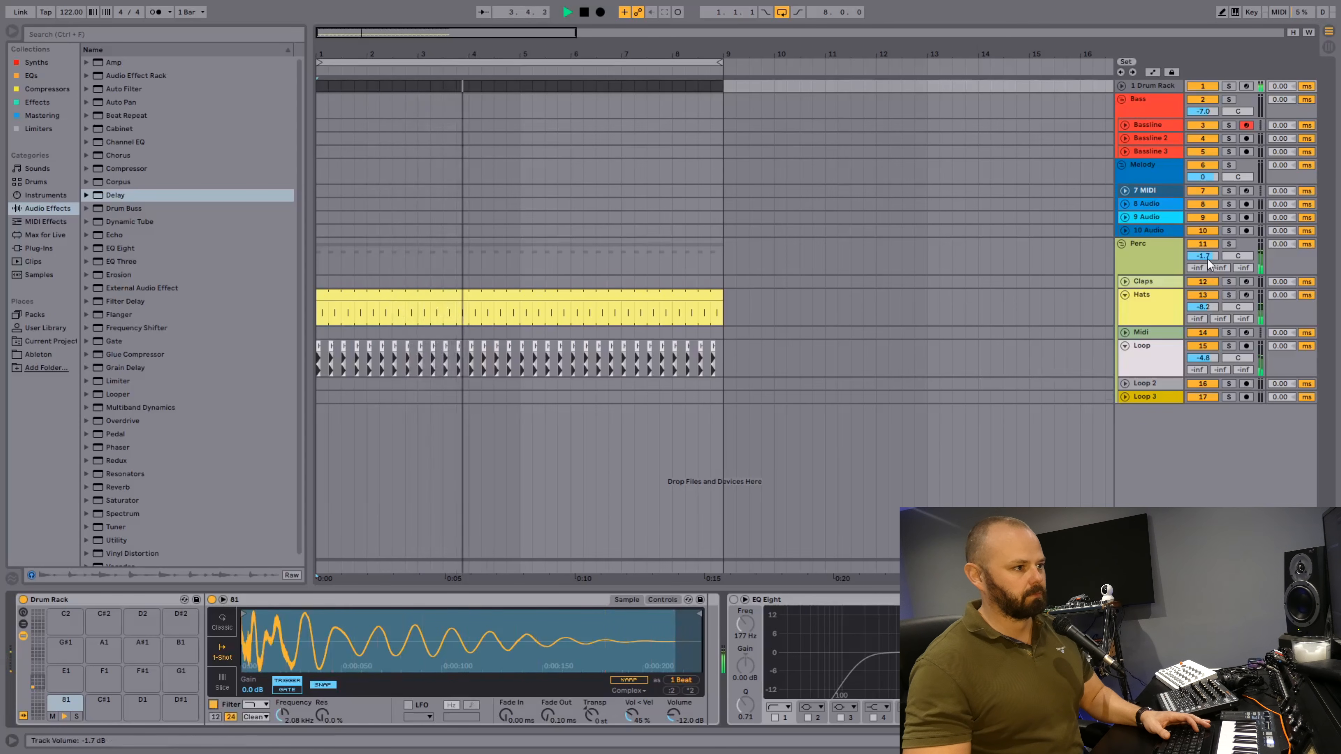
pyautogui.click(214, 704)
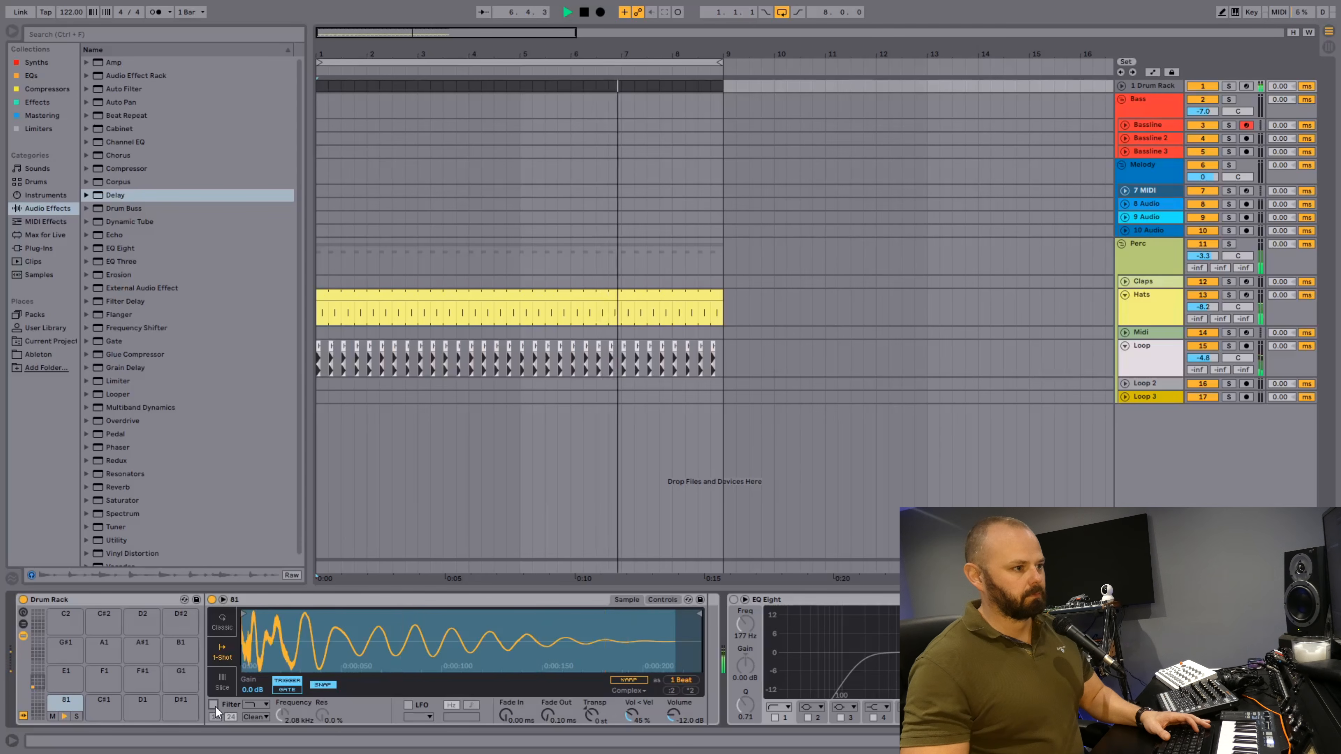
pyautogui.press('space')
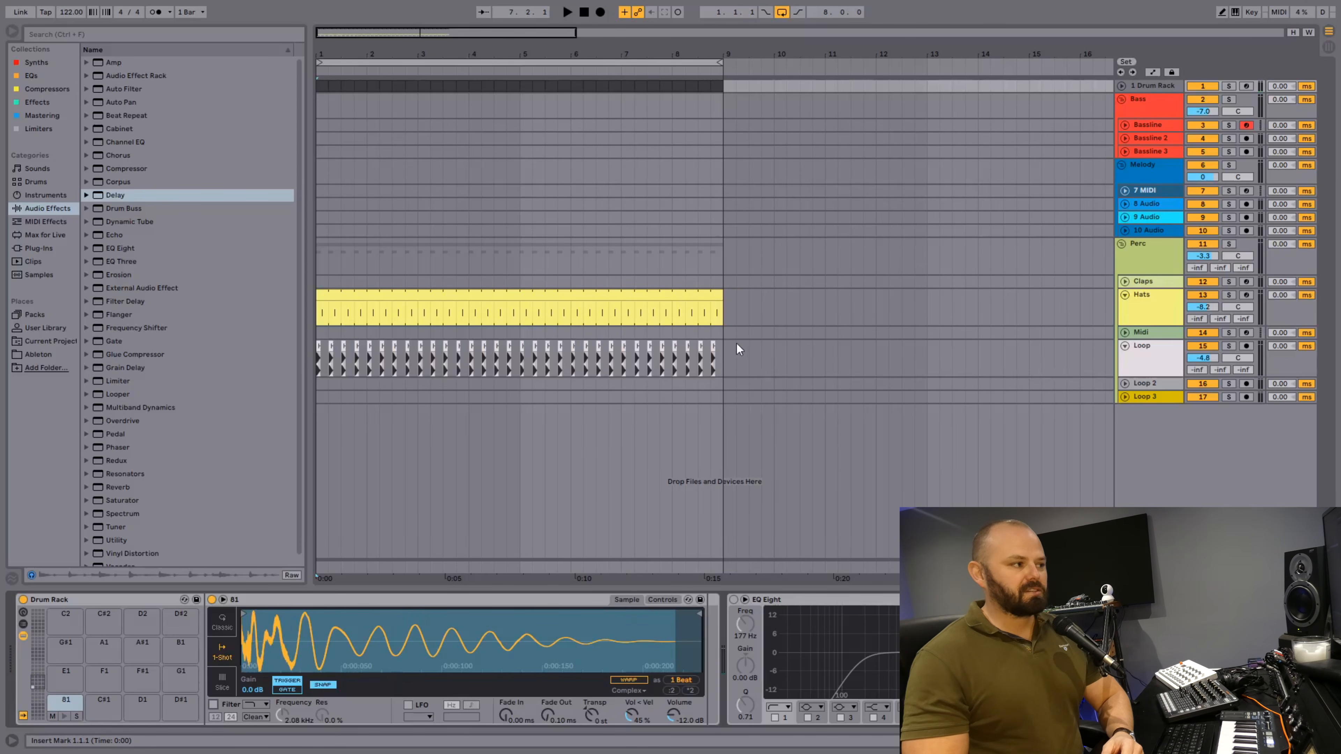
# Select all Loop clips, solo the Loop track for a short listen and unsolo it again.
pyautogui.moveTo(725, 348); pyautogui.dragTo(312, 372)
pyautogui.click(1181, 346)
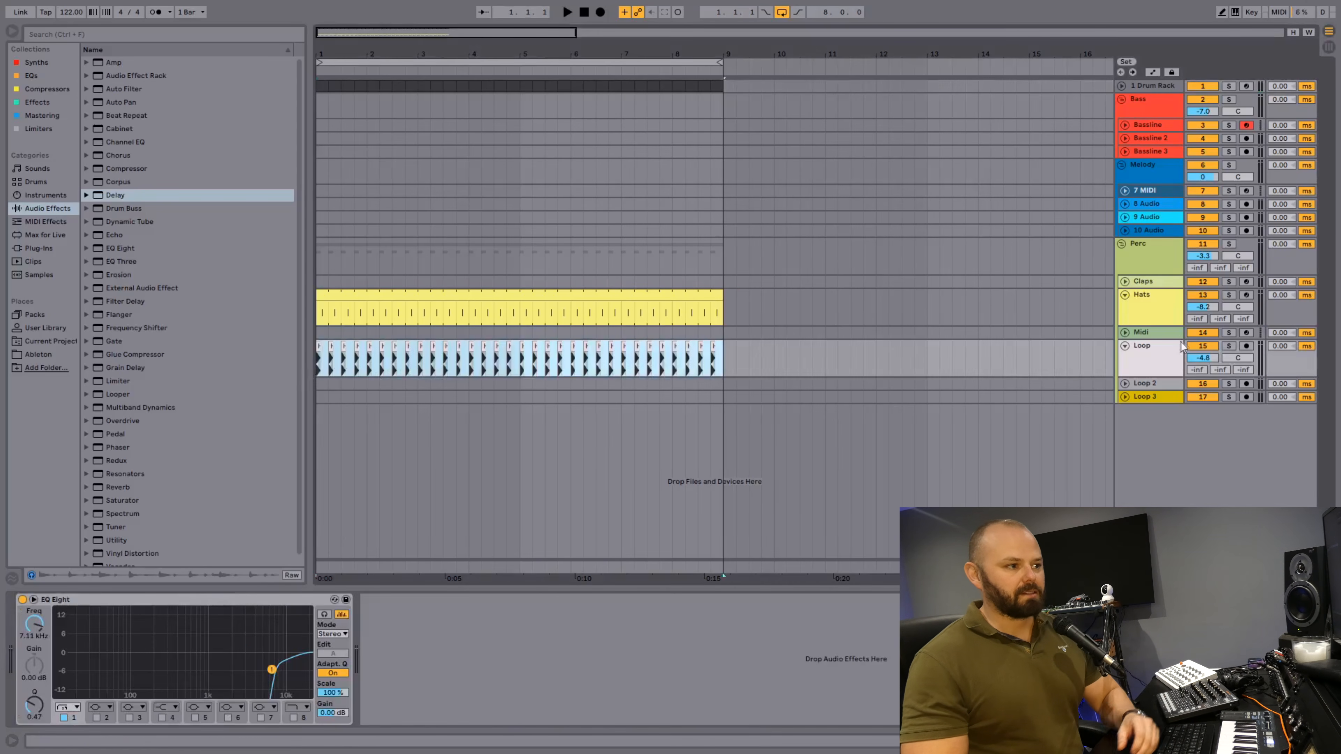
pyautogui.click(1230, 346)
pyautogui.press('space')
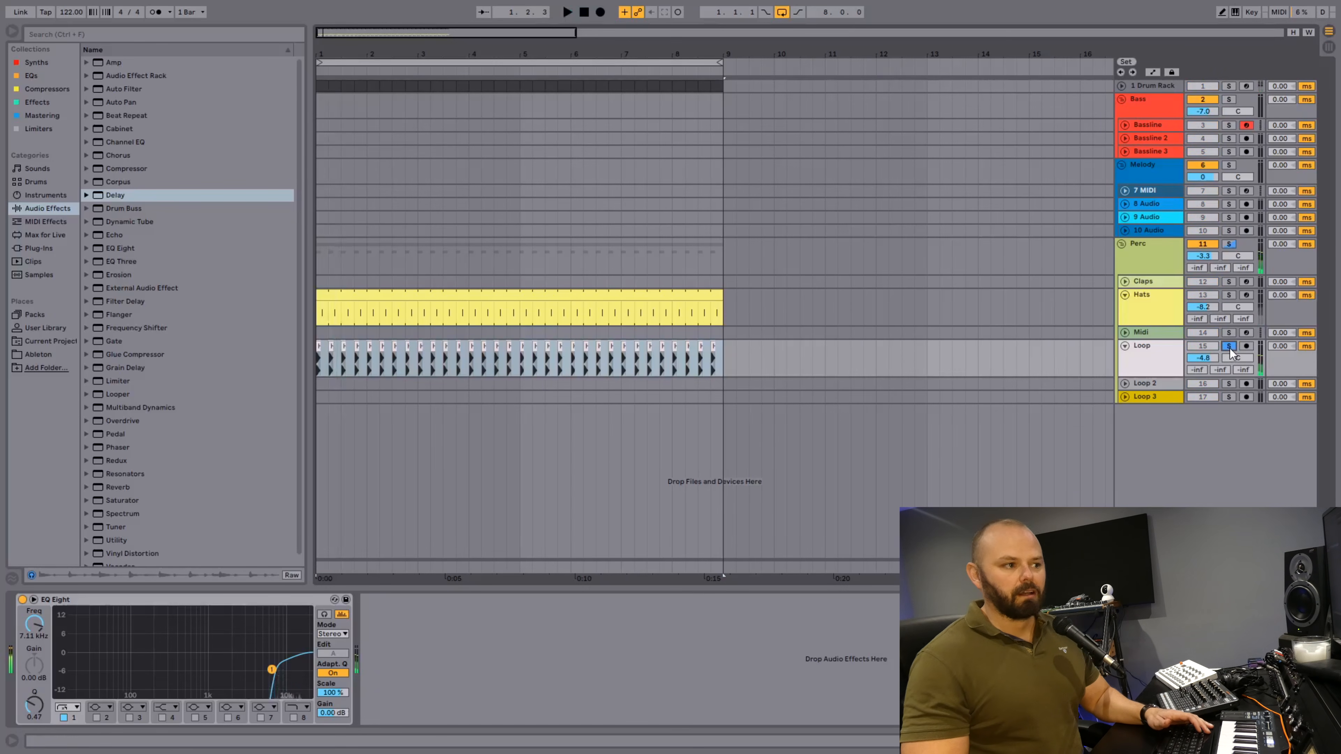
pyautogui.click(1230, 347)
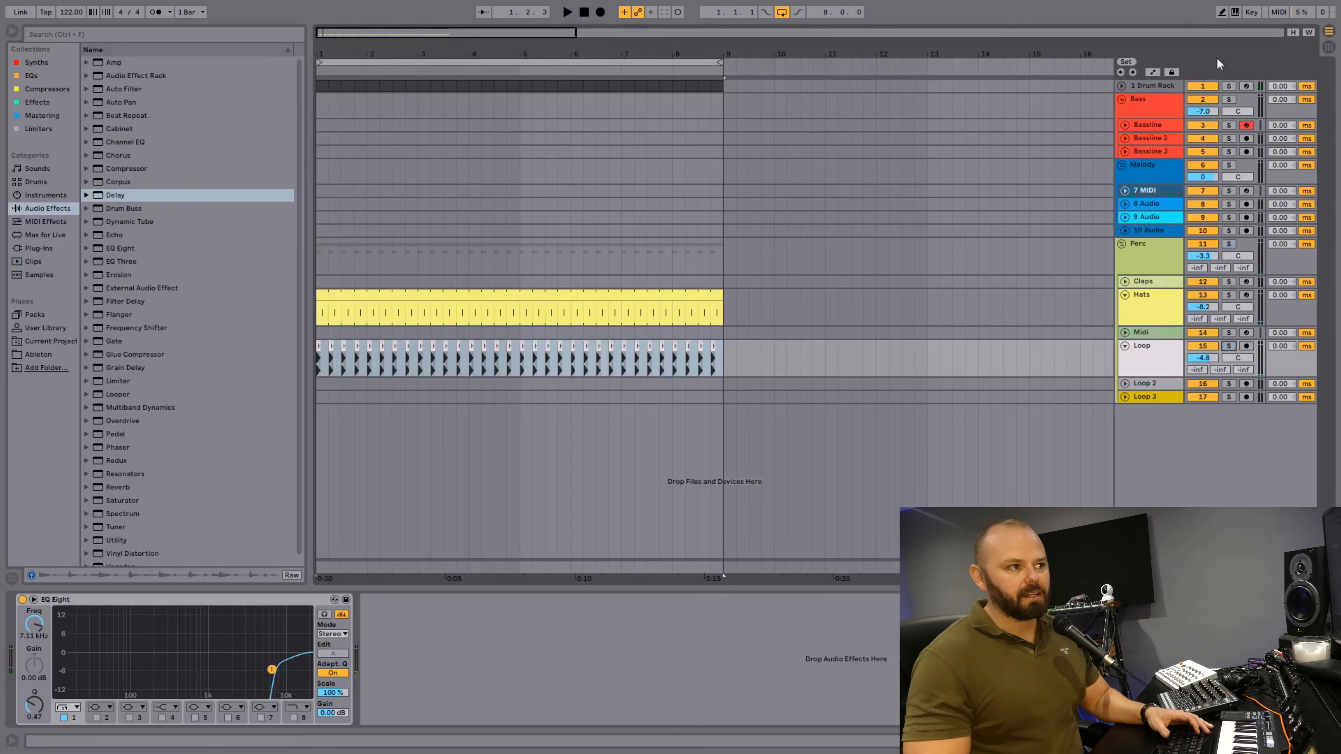
# Solo the Drum Rack, re-enable the kick sample's filter and audition the kick on its own.
pyautogui.click(1229, 86)
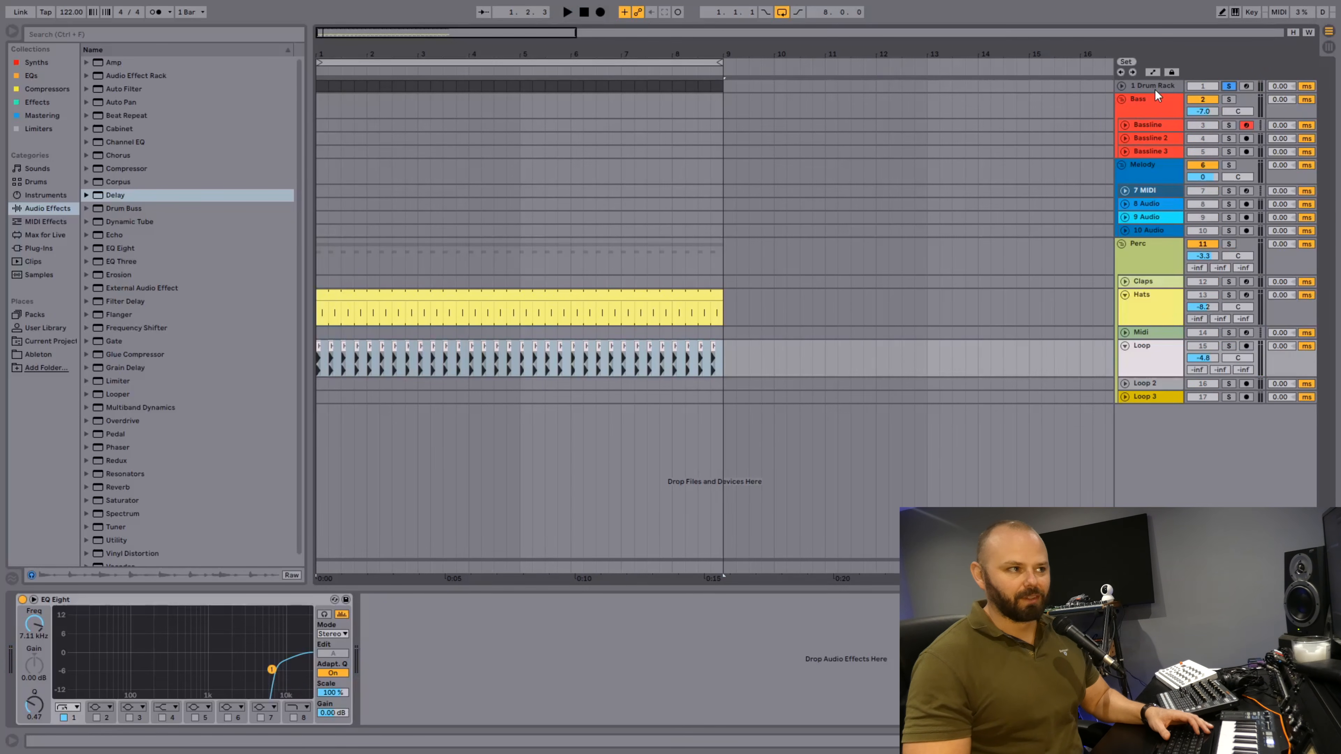
pyautogui.click(1155, 89)
pyautogui.press('space')
pyautogui.click(214, 704)
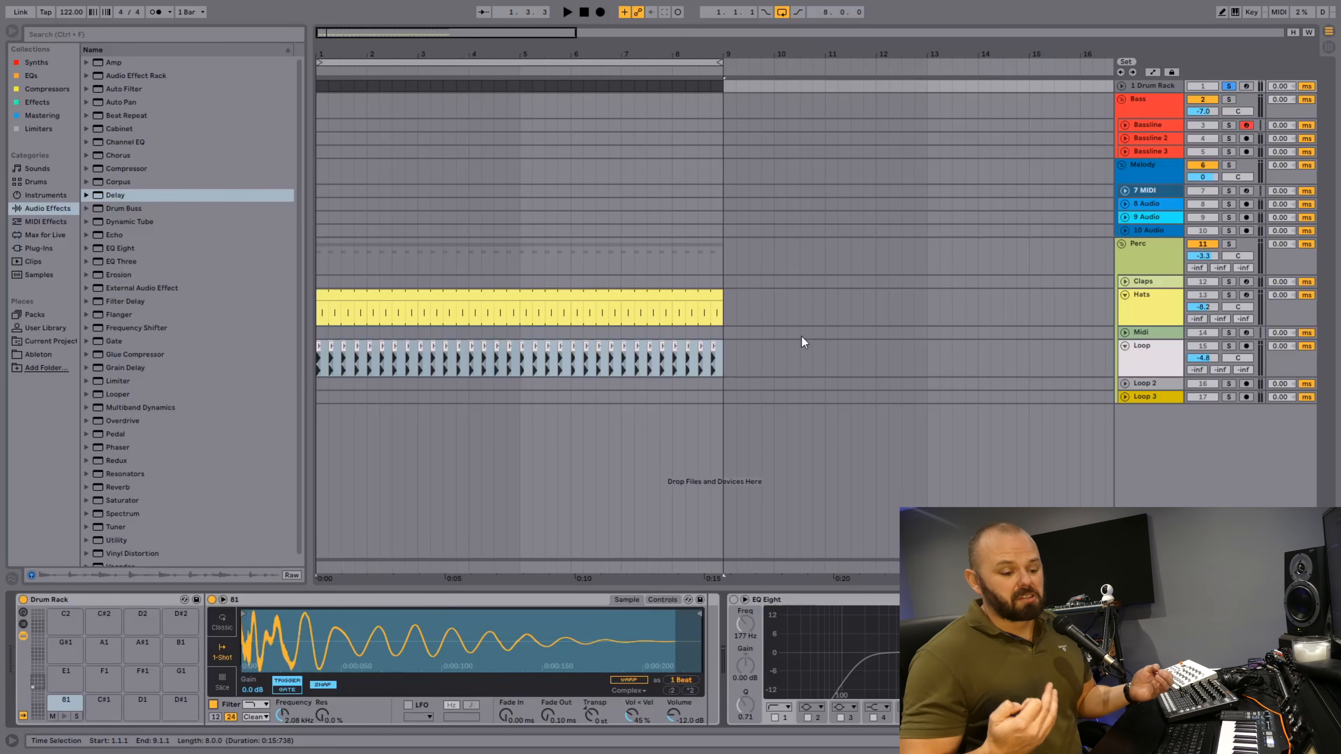
pyautogui.press('space')
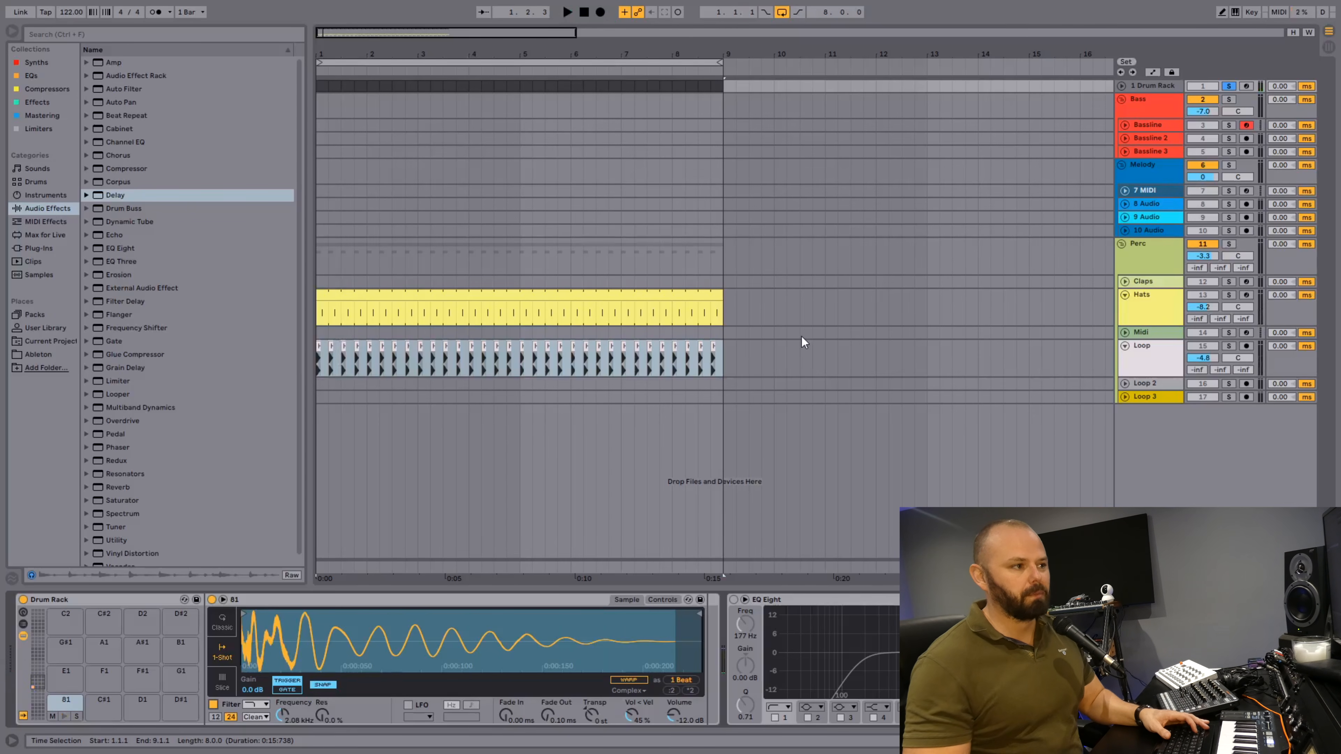
# Unsolo the Drum Rack during playback and lower the Hats volume to -9.2 dB and the Loop volume to -5.5 dB.
pyautogui.press('space')
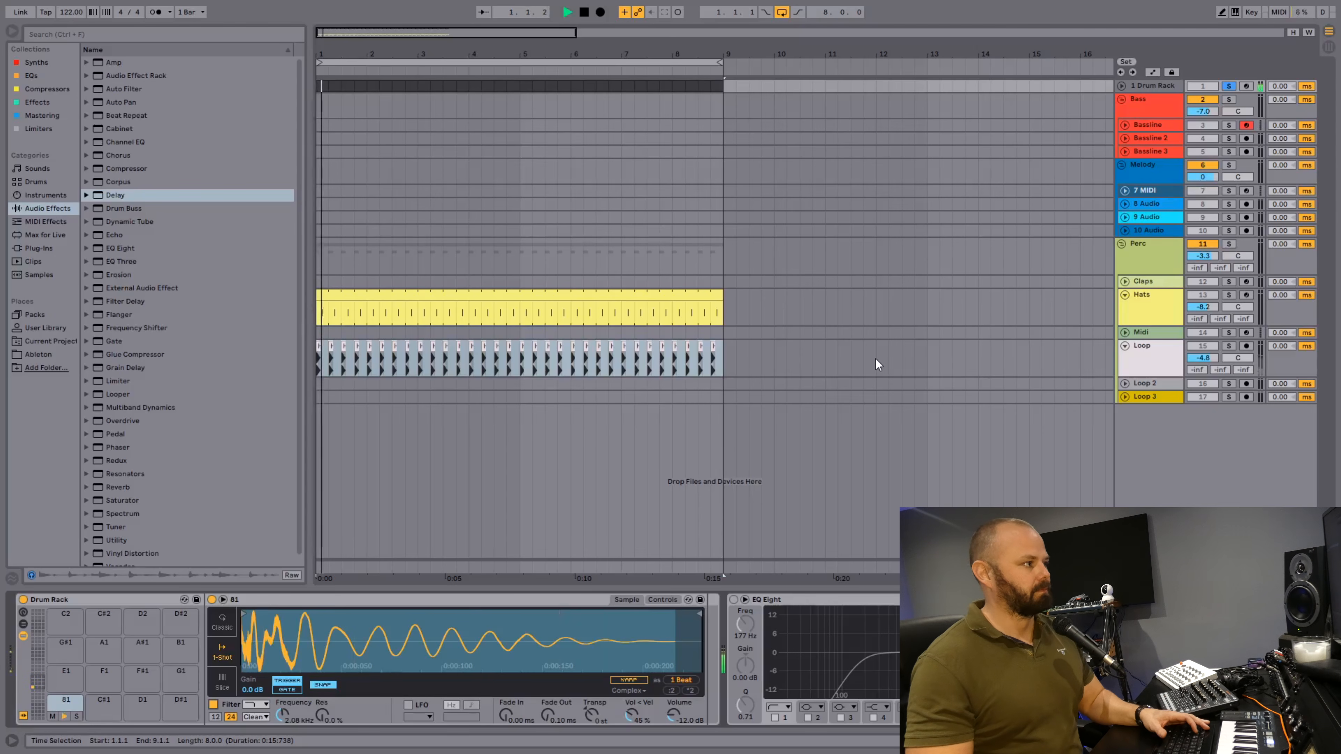
pyautogui.click(1226, 86)
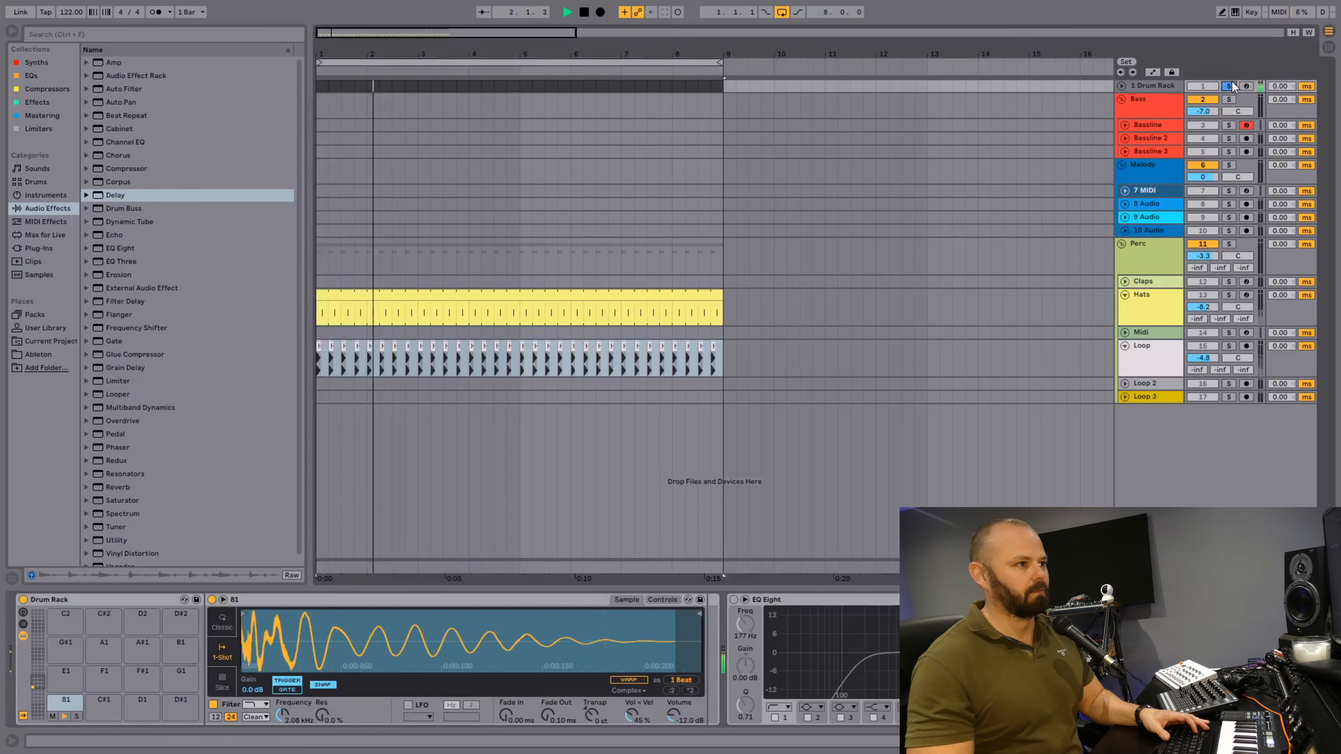
pyautogui.moveTo(1206, 308); pyautogui.dragTo(1206, 312)
pyautogui.moveTo(1204, 359); pyautogui.dragTo(1205, 362)
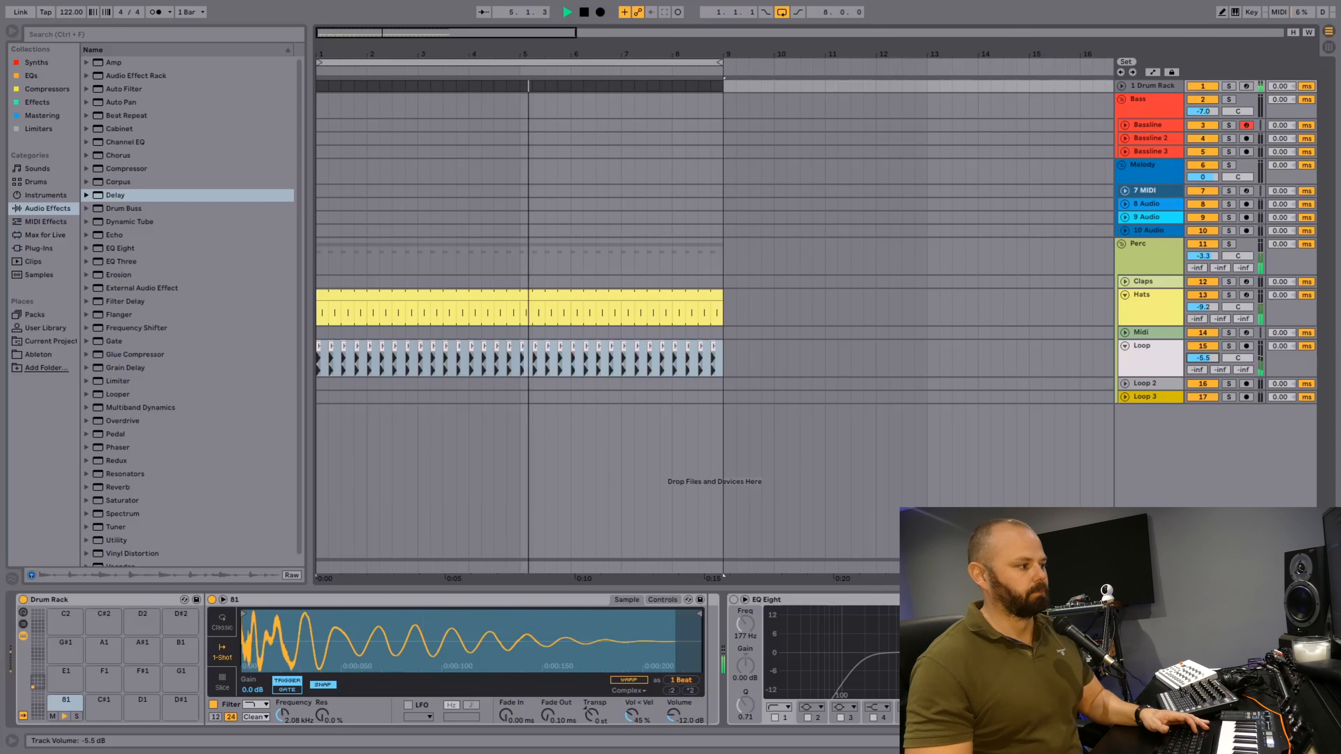
pyautogui.press('space')
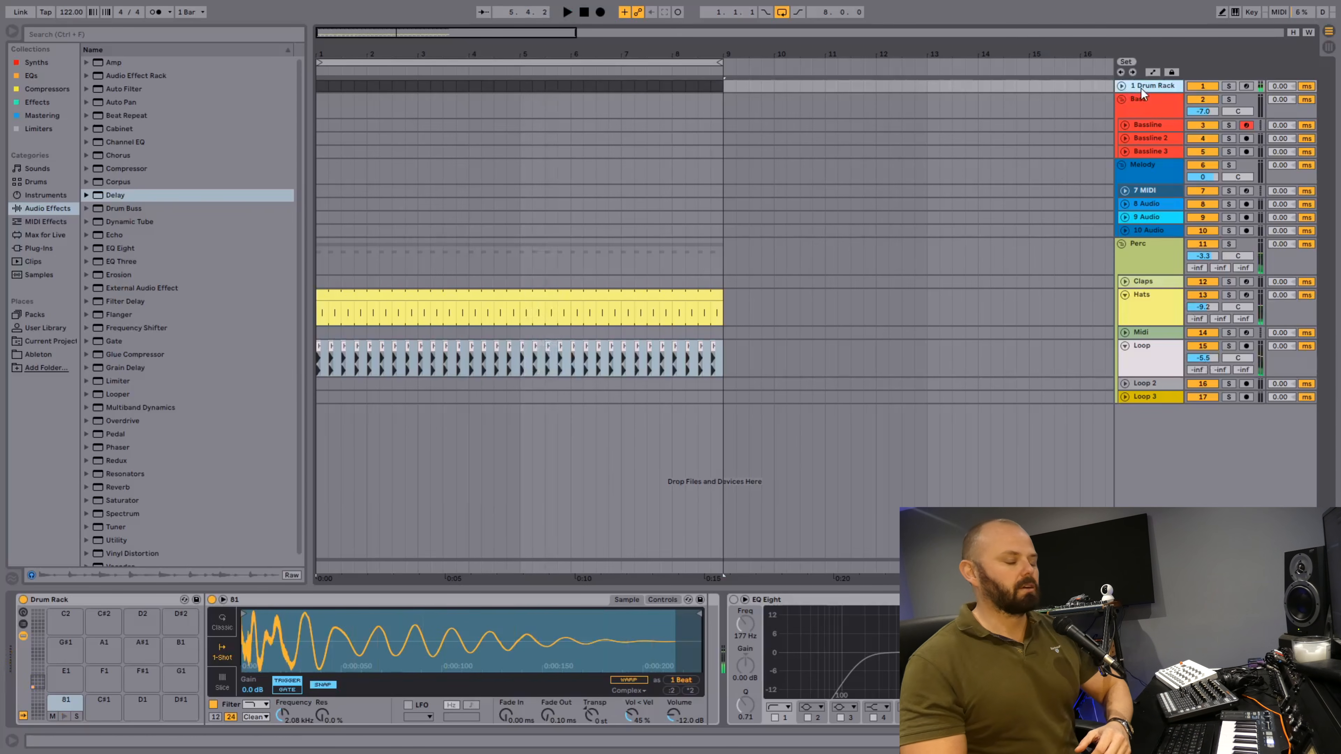
# Review the Drum Rack's kick device and the Loop track's EQ Eight, and select all Loop clips from bar 1 to 9.
pyautogui.click(1140, 88)
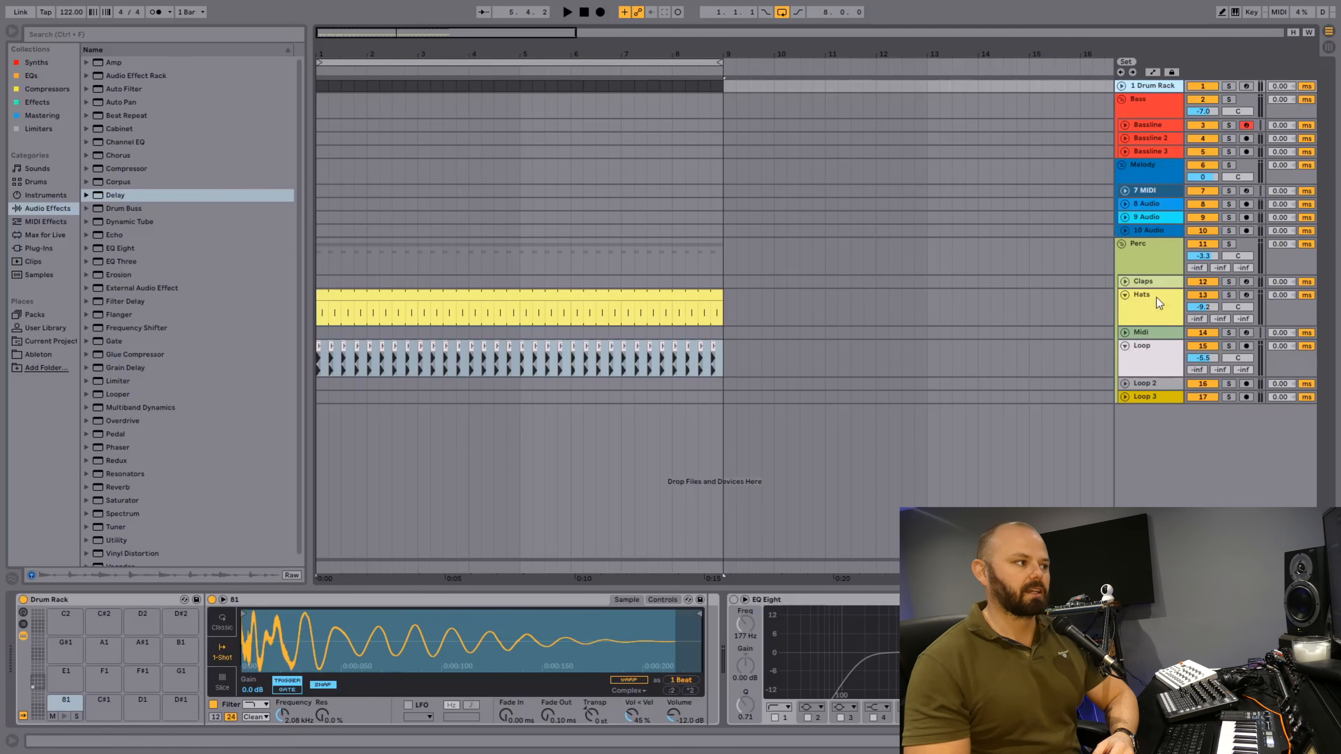
pyautogui.click(1154, 354)
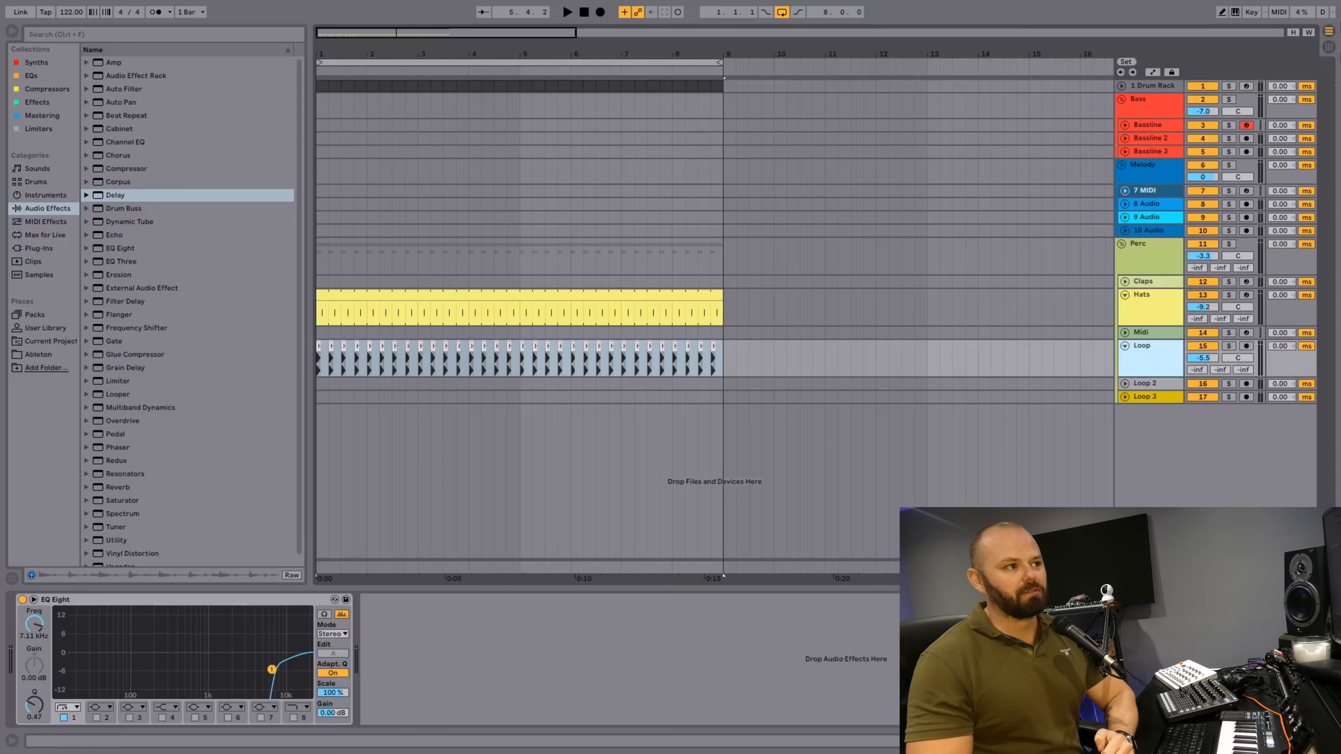
pyautogui.click(1165, 87)
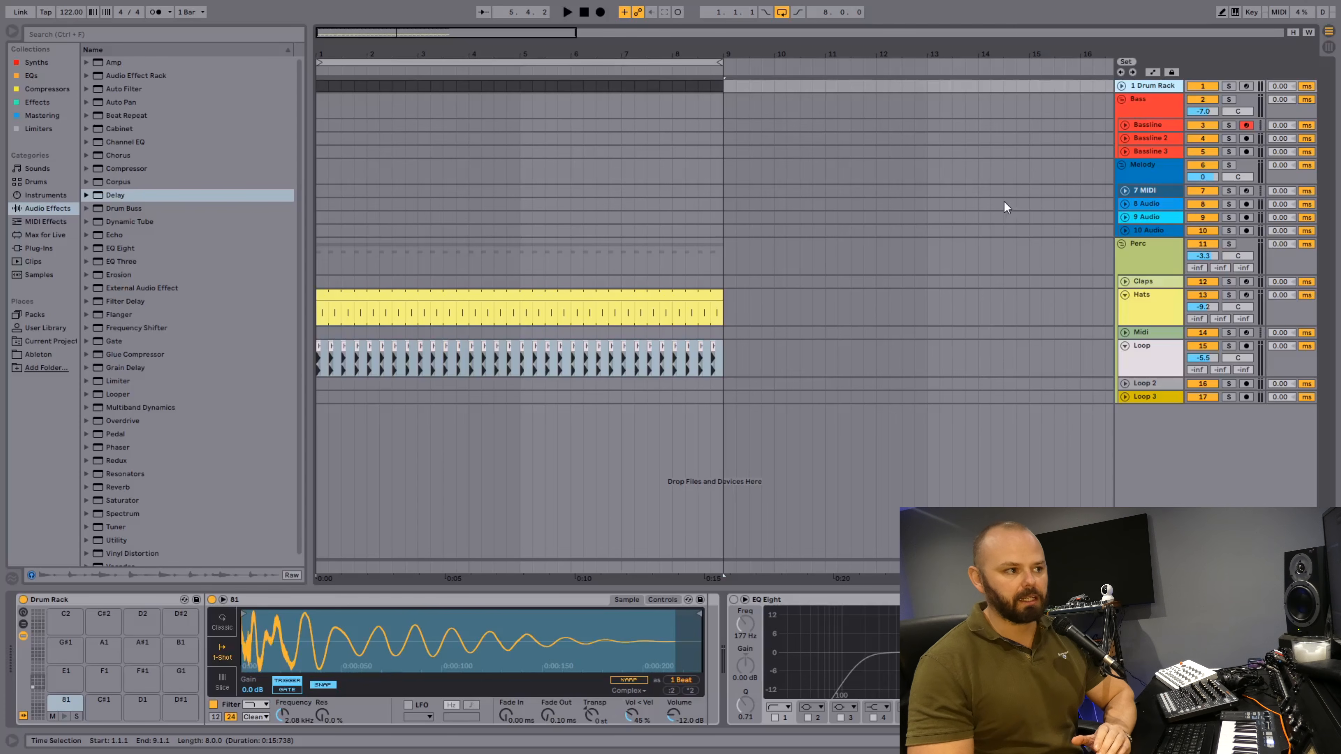
pyautogui.moveTo(719, 352); pyautogui.dragTo(228, 370)
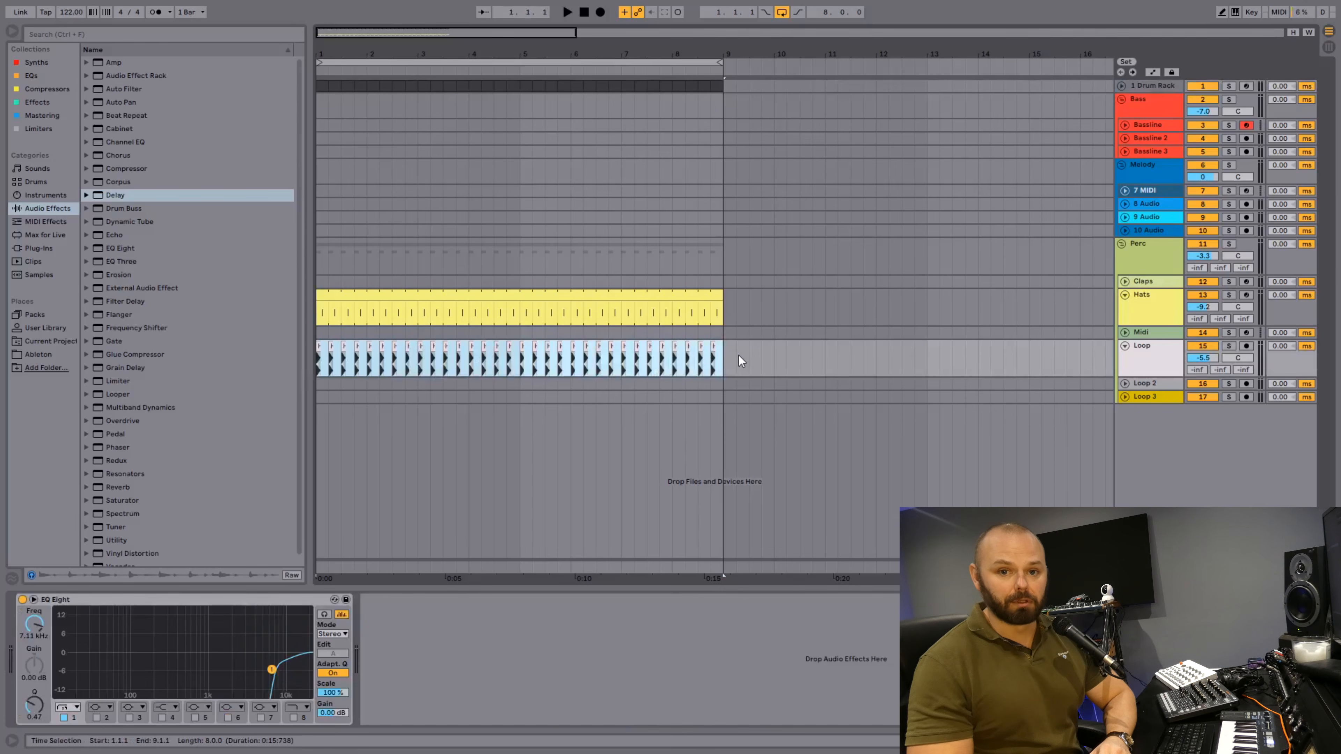